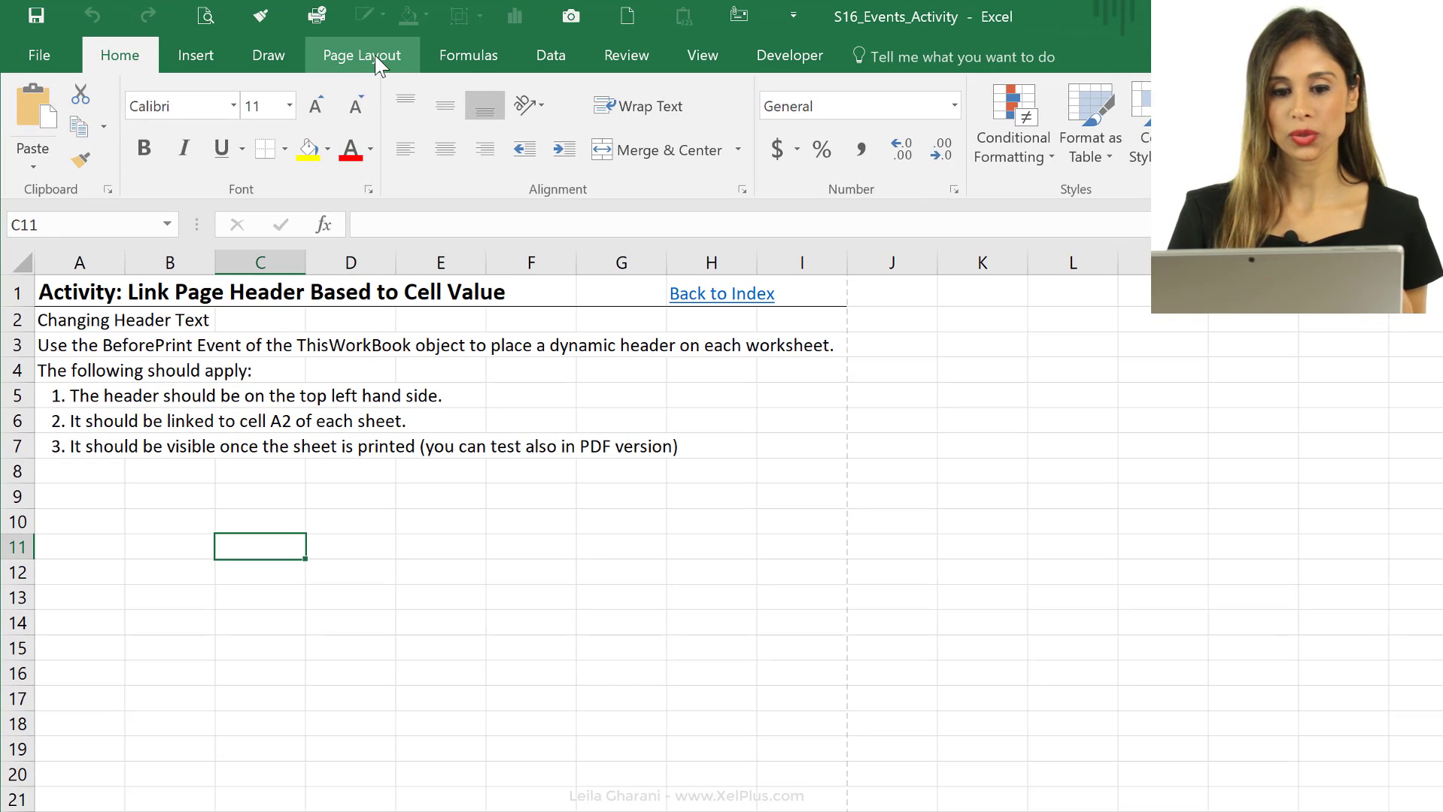
- Set the left section of the sheet's custom page header to =A2 and apply the page setup
left_click(374, 55)
left_click(600, 191)
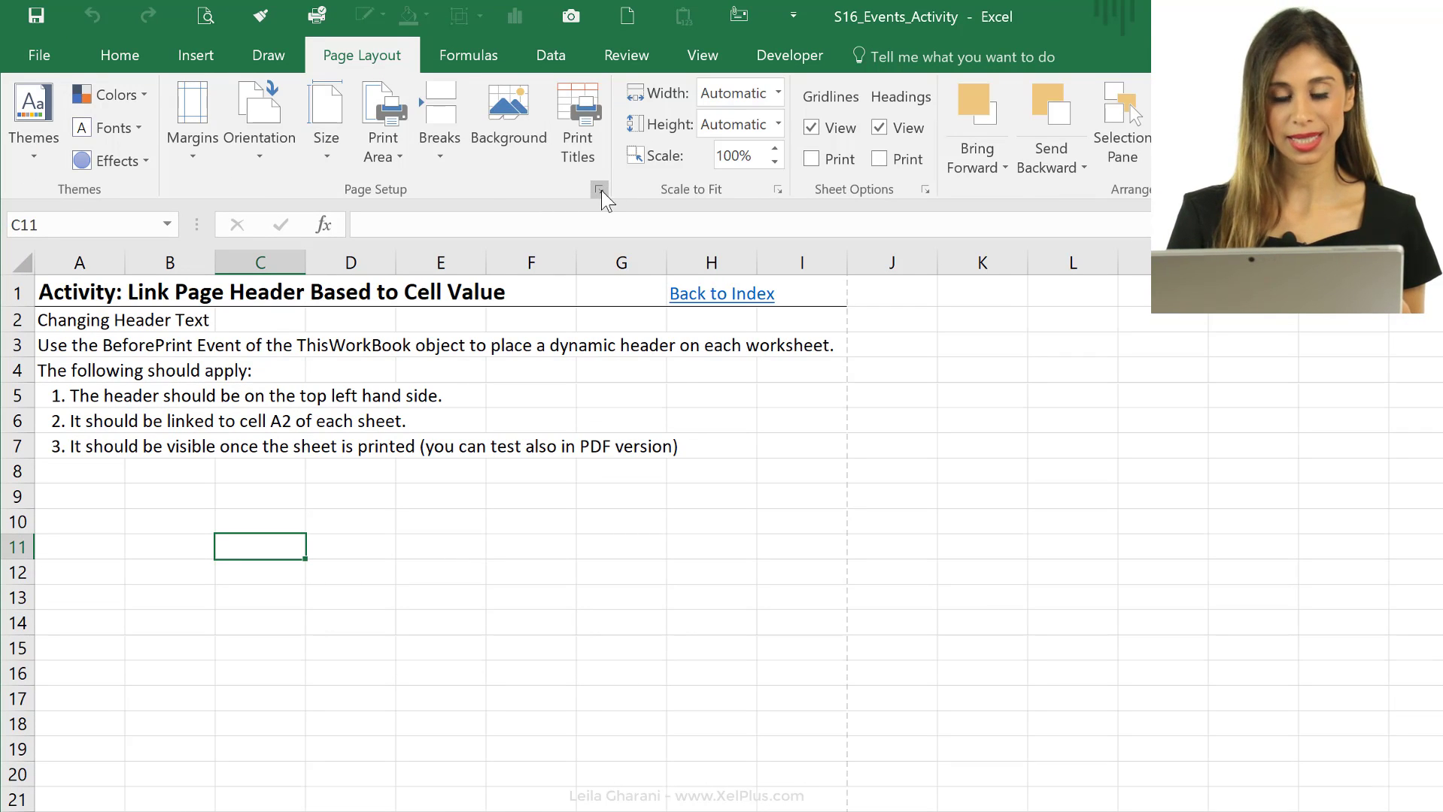
left_click(683, 203)
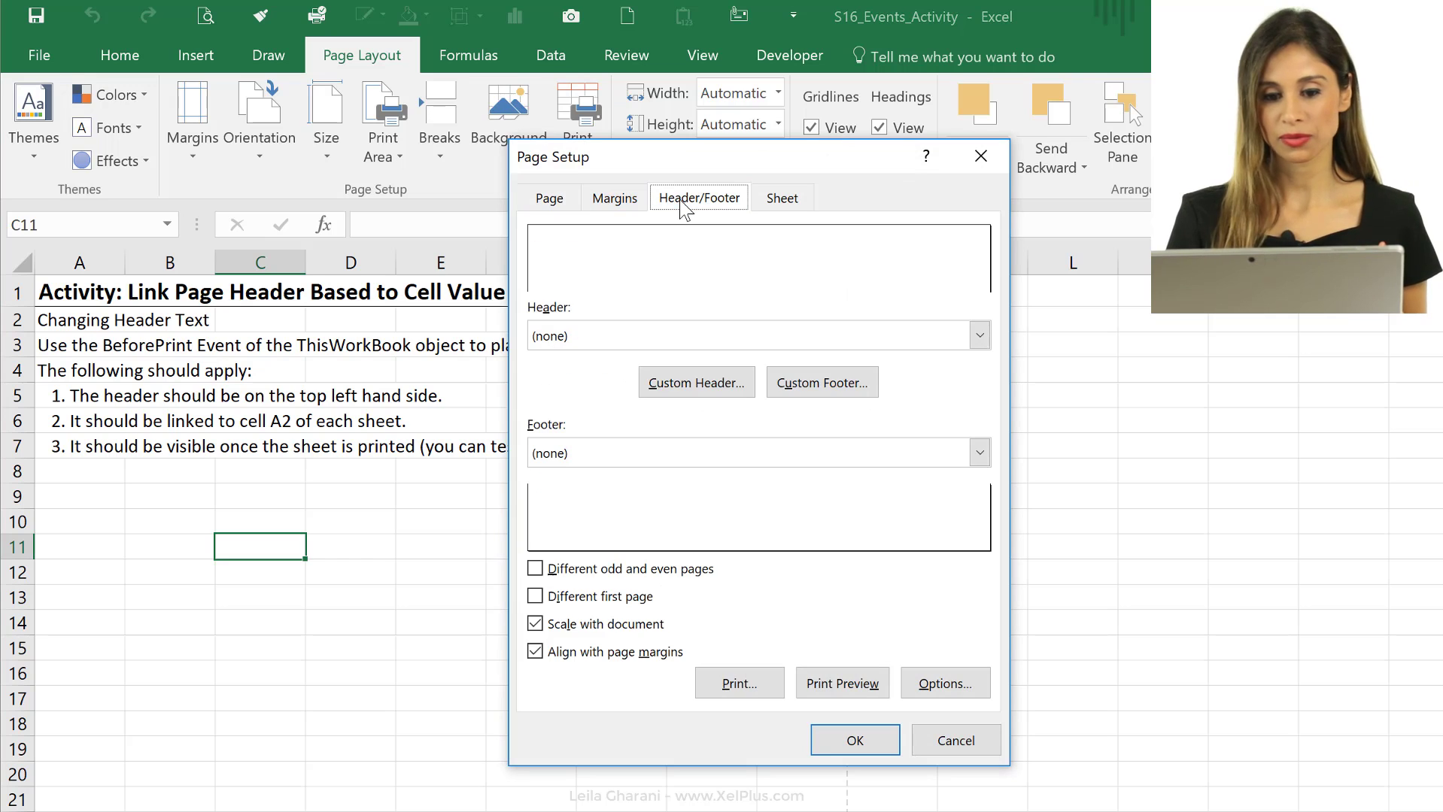
left_click(695, 385)
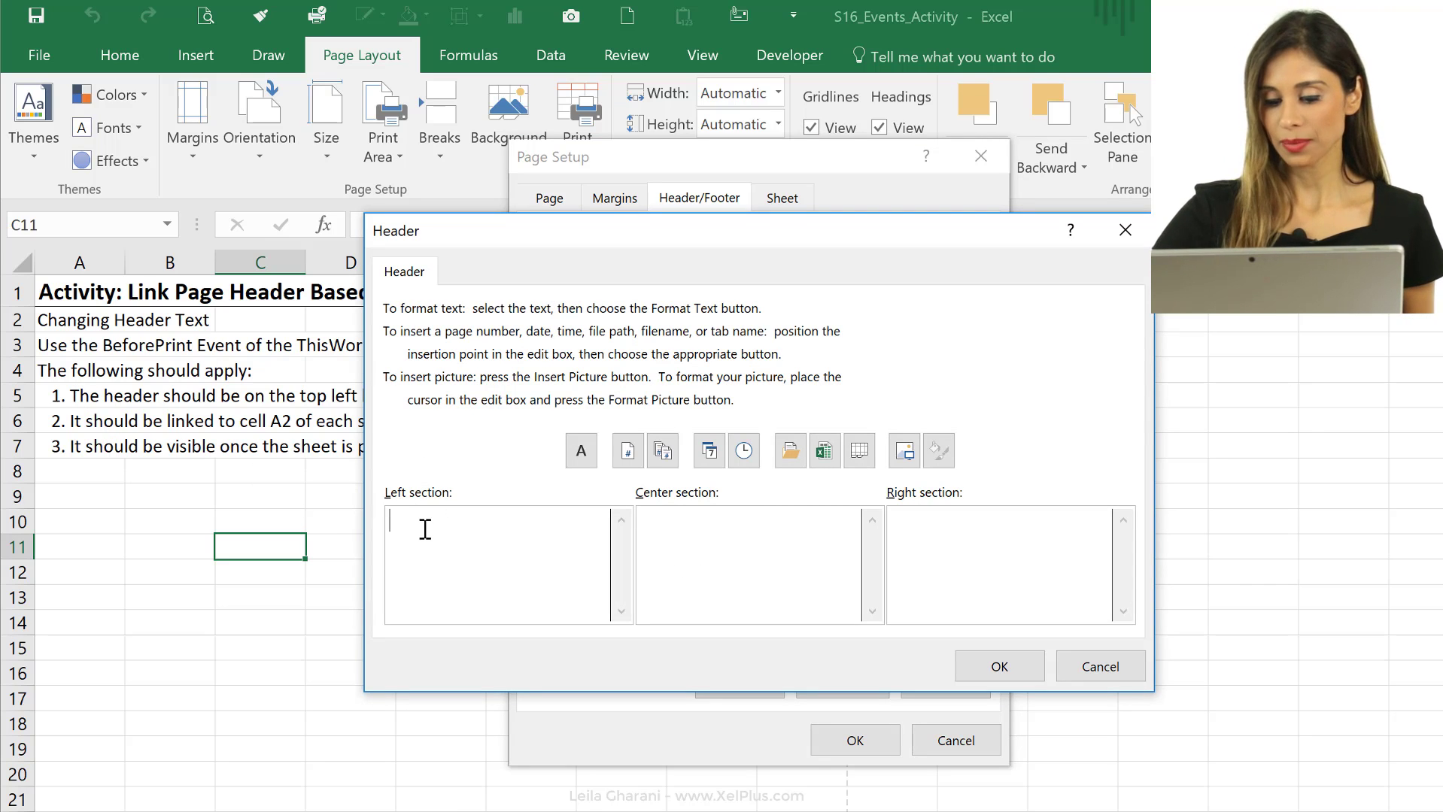
type("=")
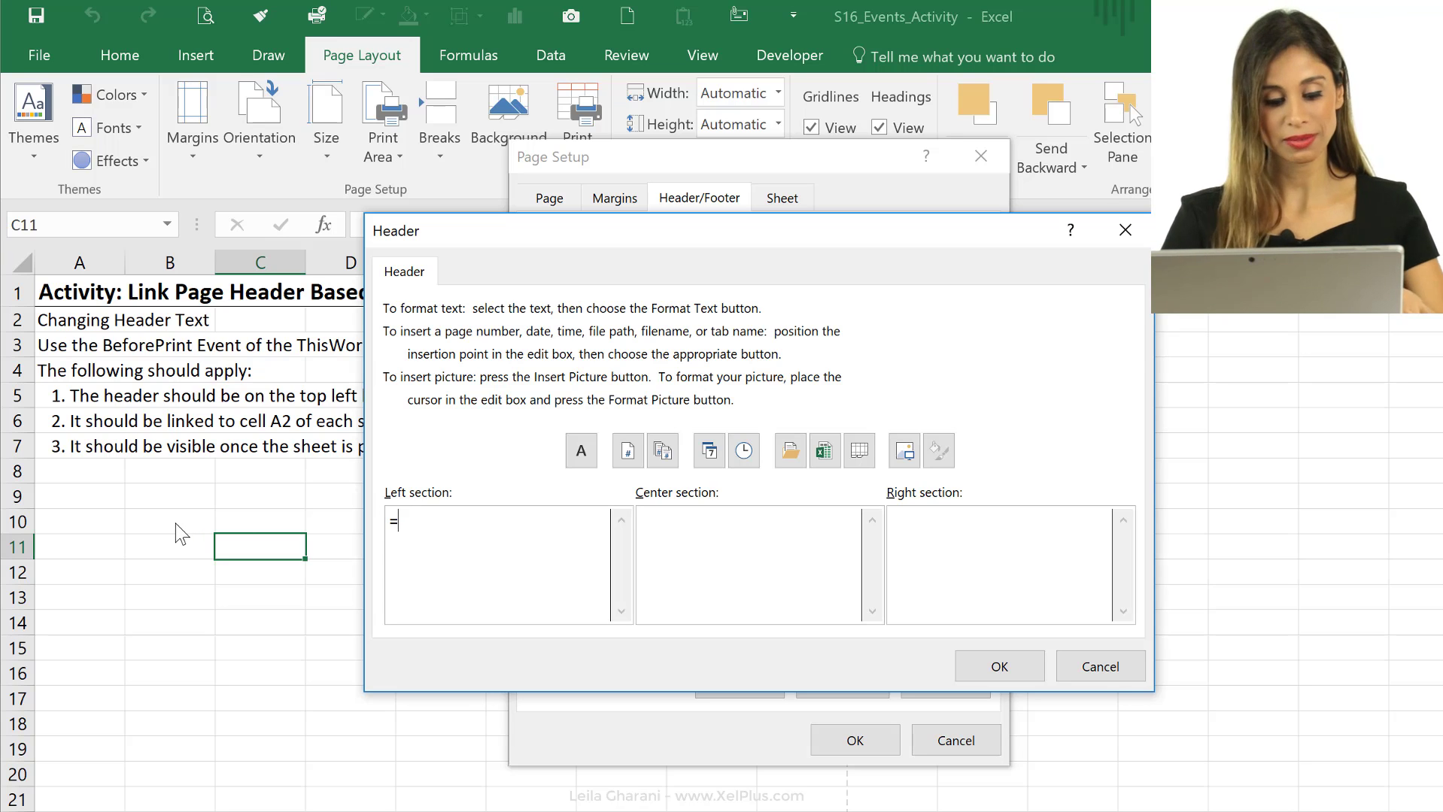
type("A2")
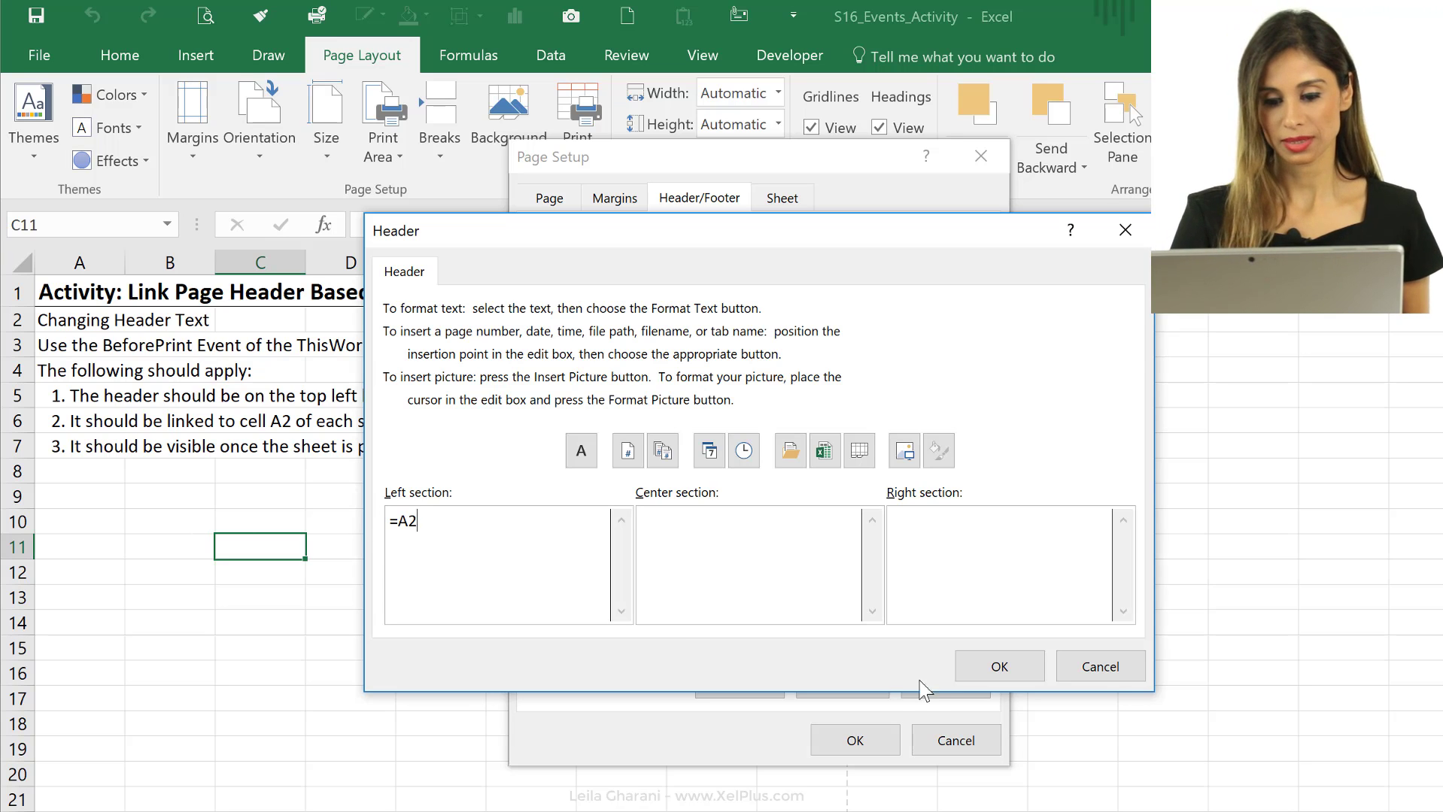
left_click(998, 666)
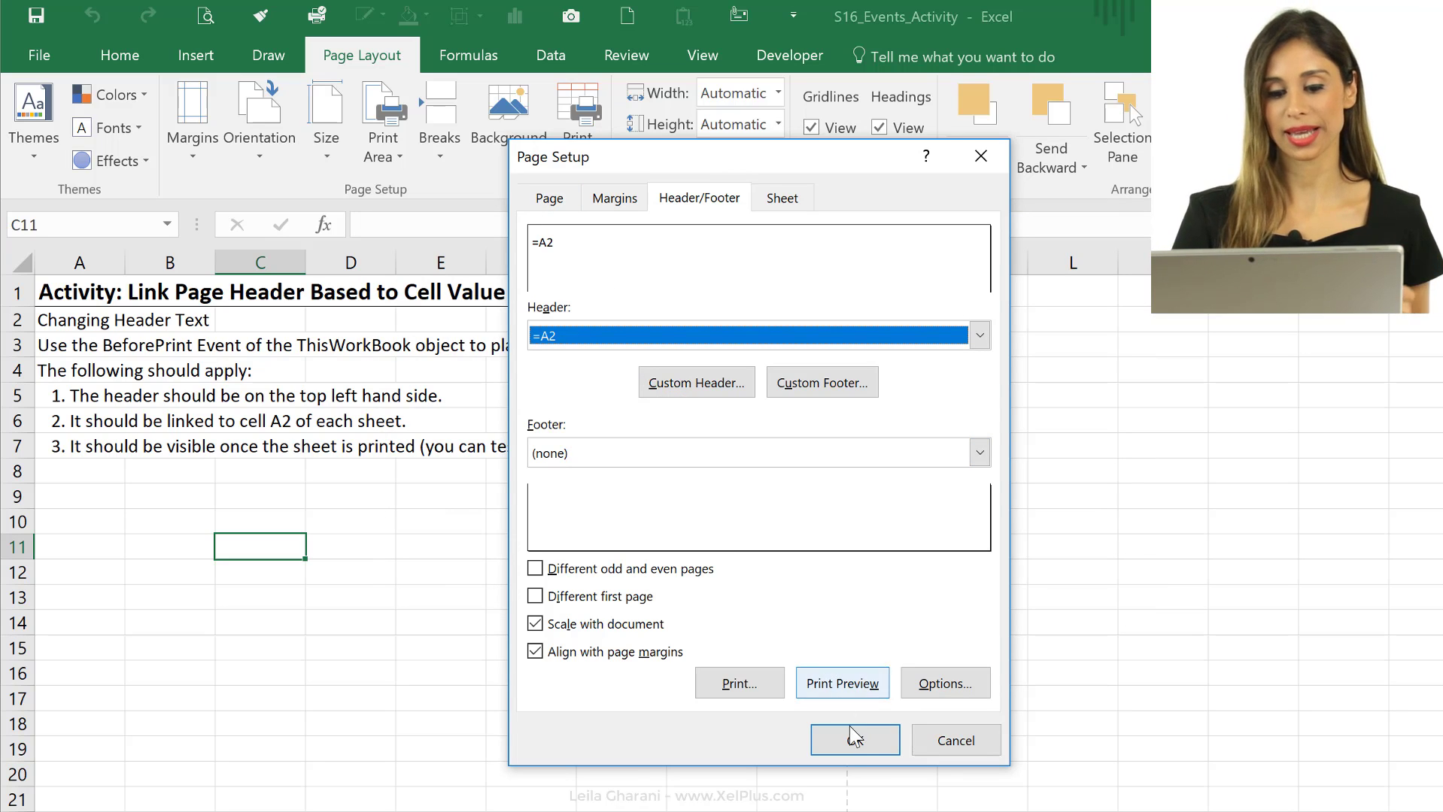
left_click(855, 745)
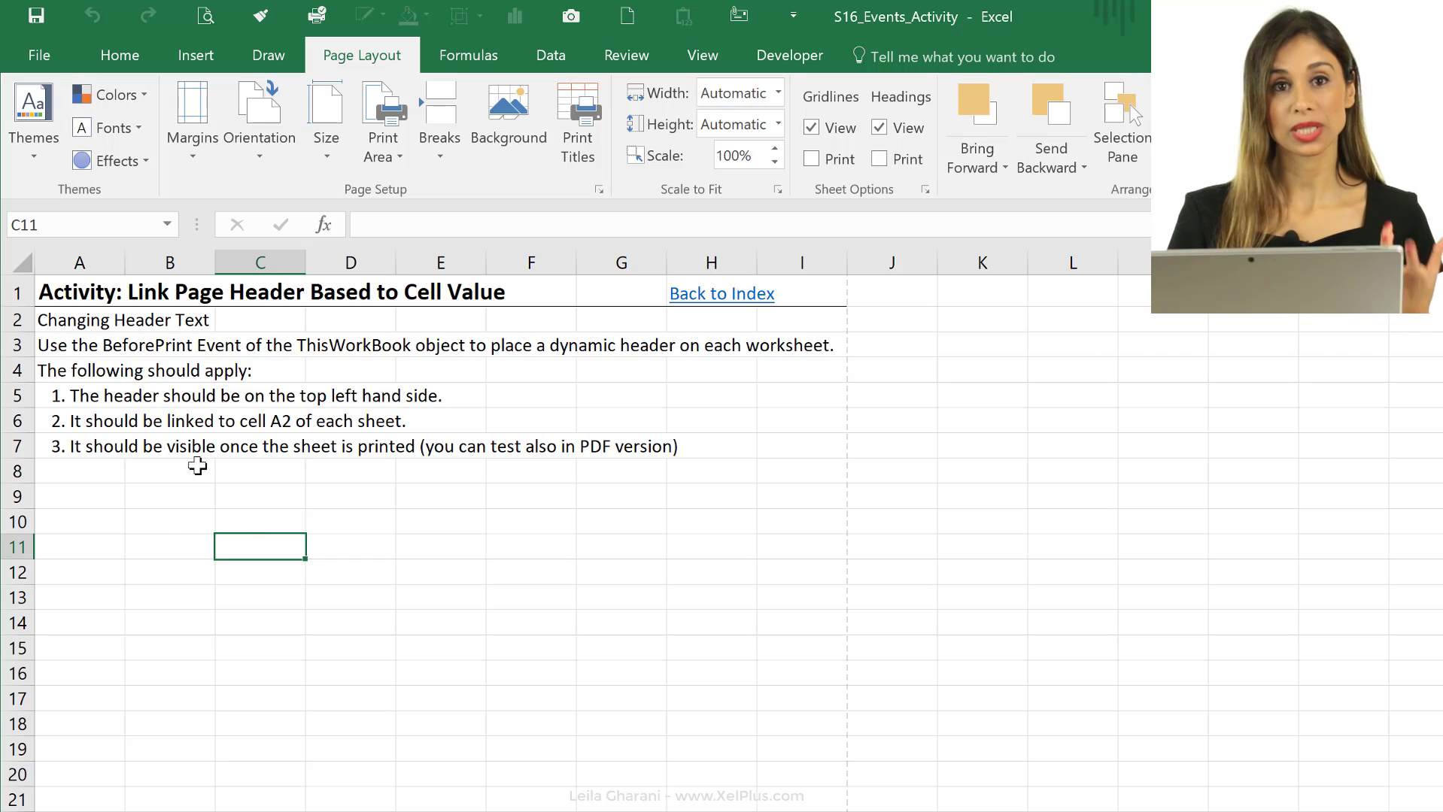
- Start recording a macro named Macro1, stored in This Workbook
left_click(785, 58)
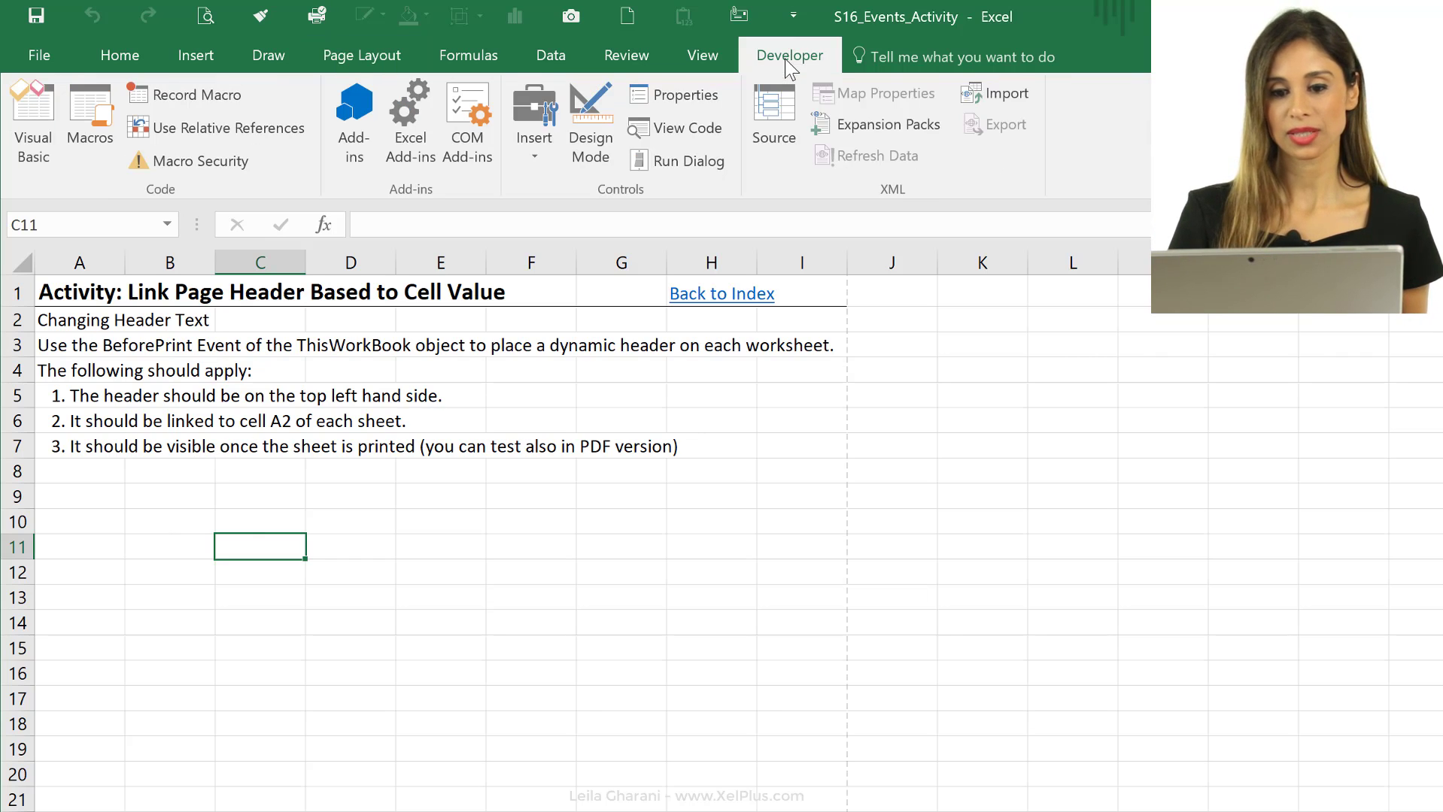
left_click(190, 104)
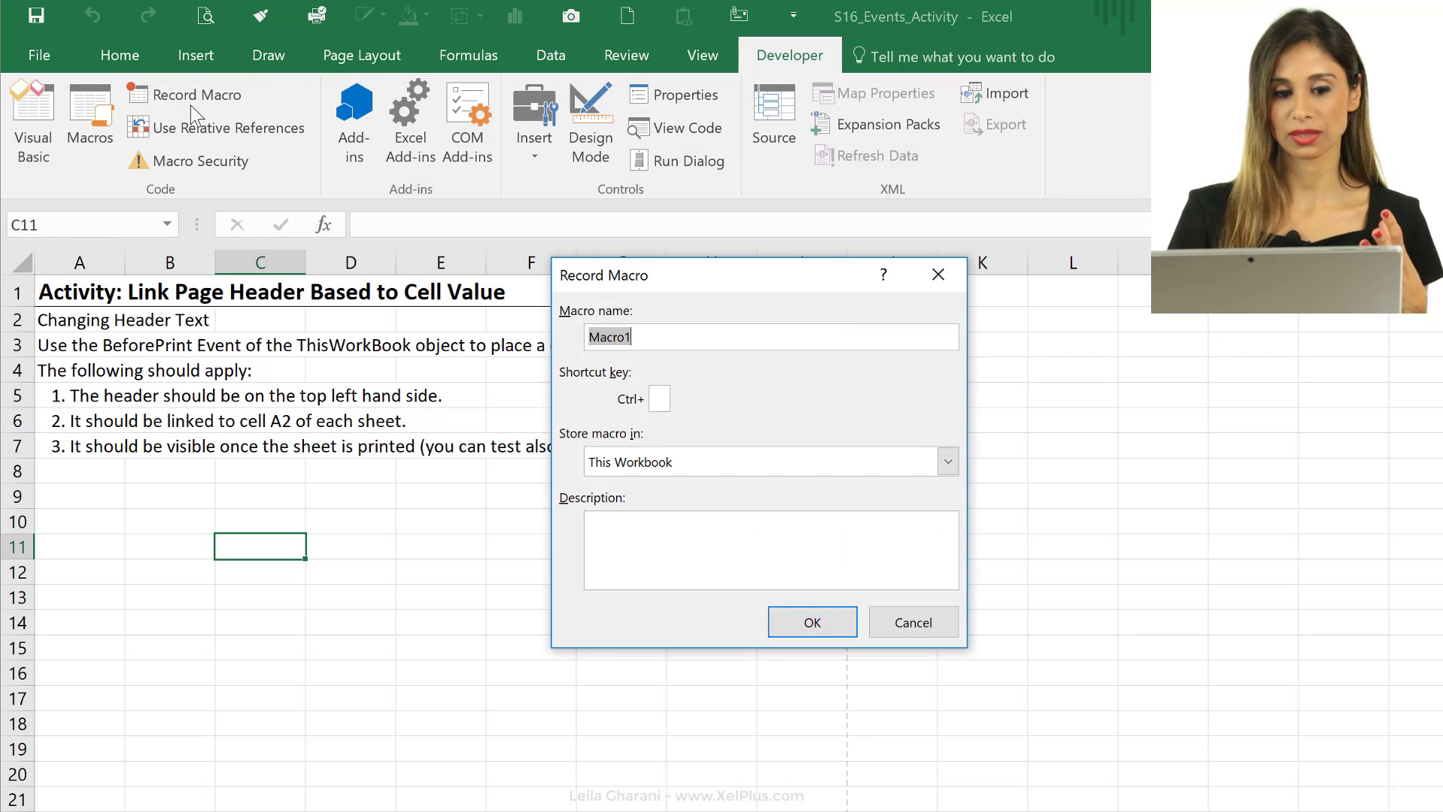
left_click(827, 623)
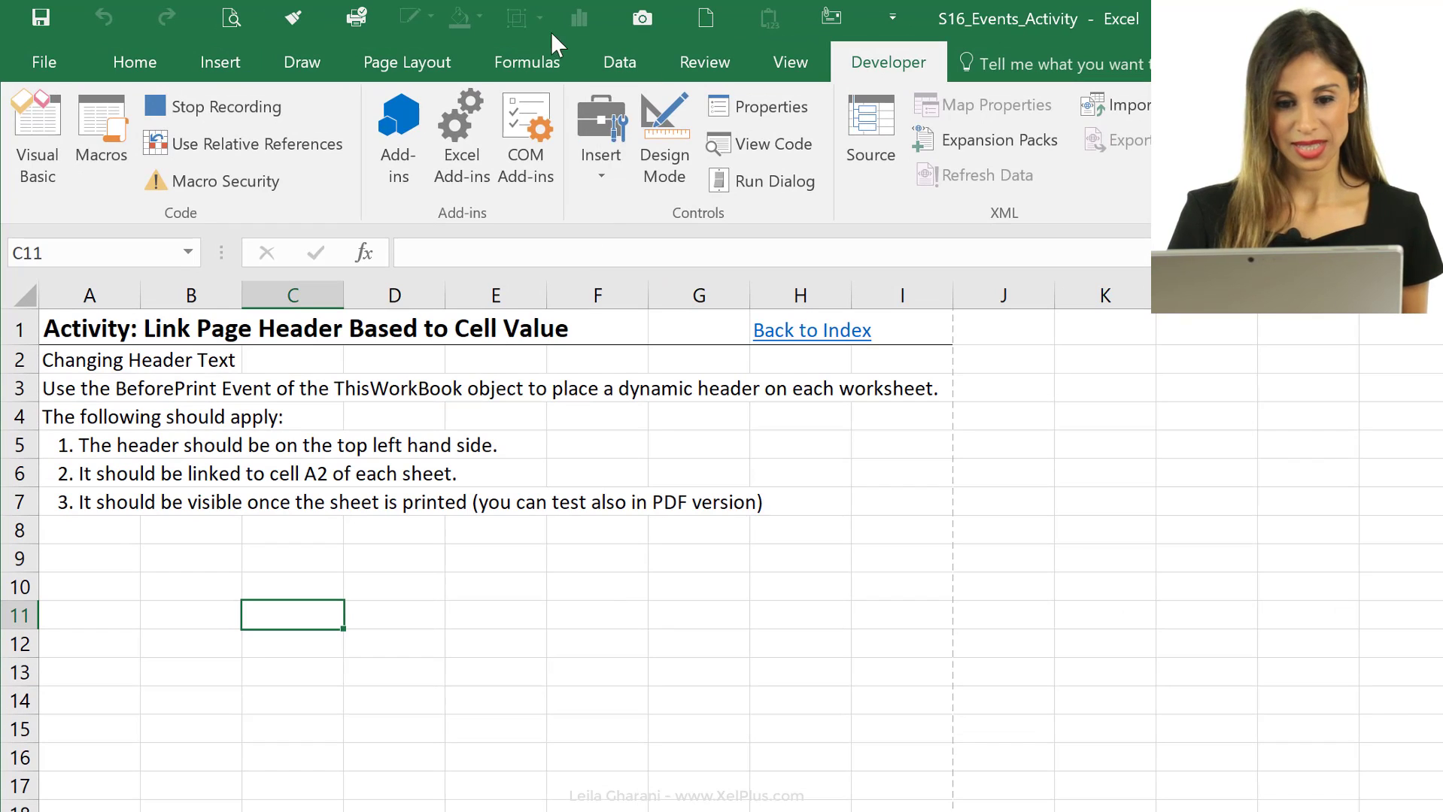
- Change the left section of the custom page header to =A2Again, apply it, and stop recording the macro
left_click(438, 66)
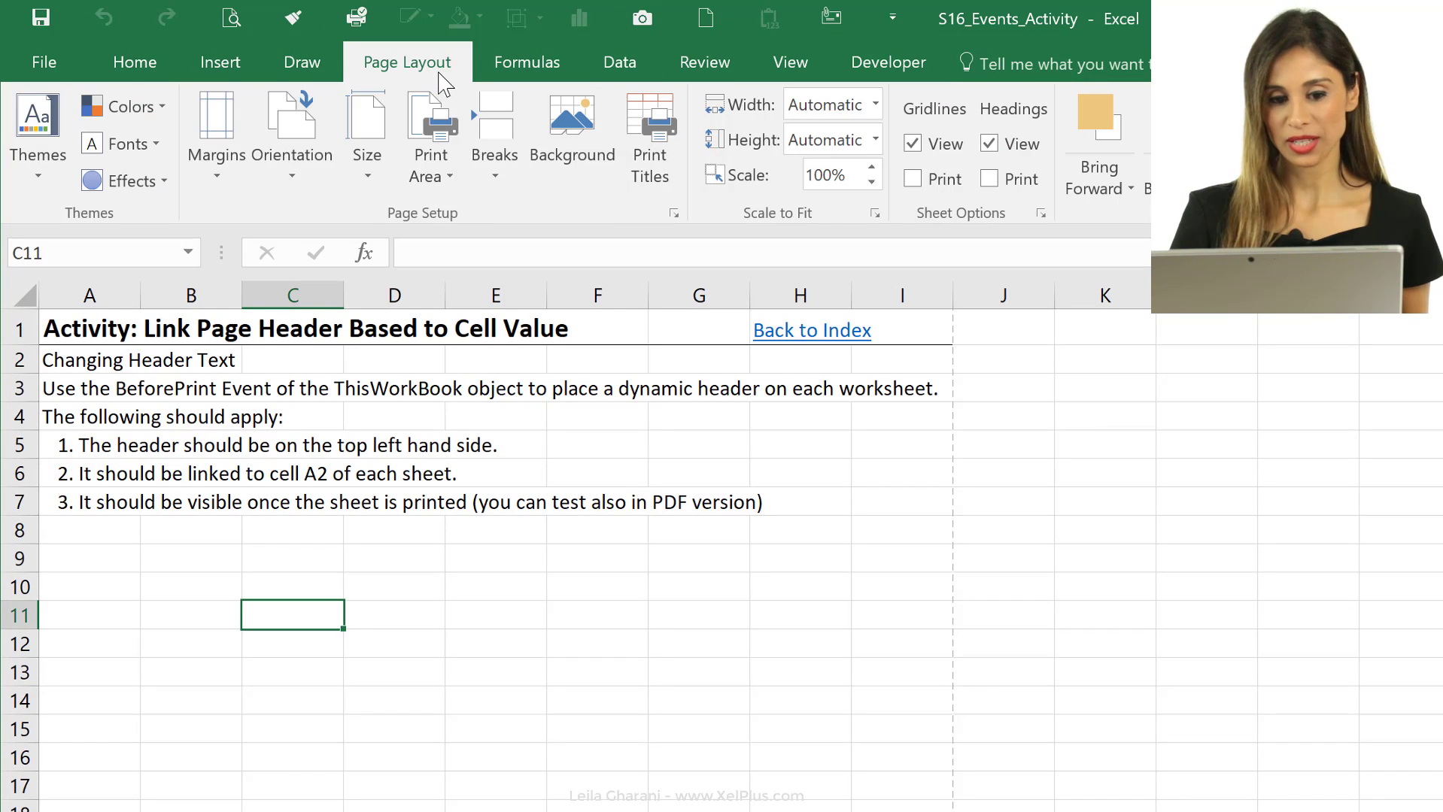
left_click(674, 214)
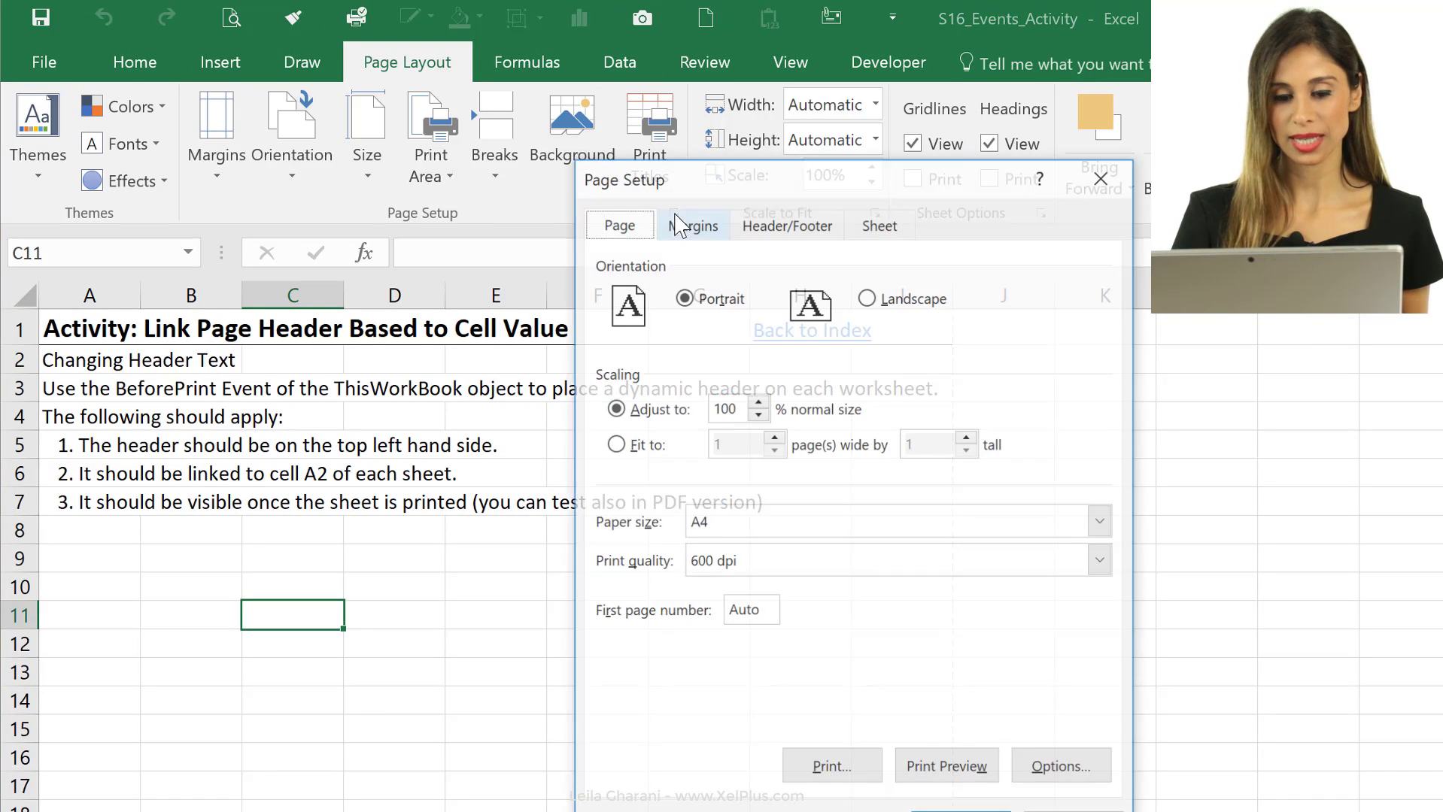
left_click(743, 231)
left_click(760, 427)
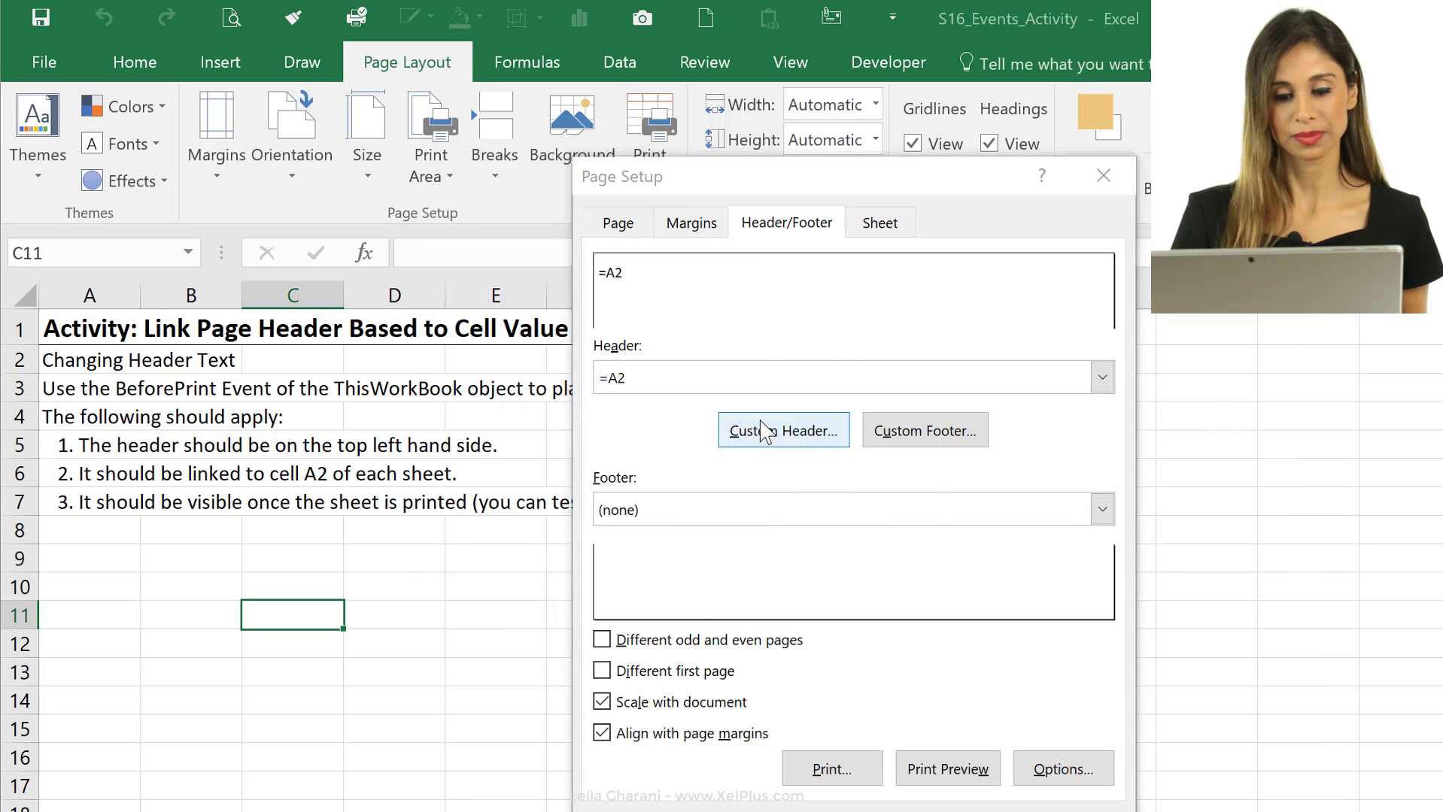
left_click(558, 586)
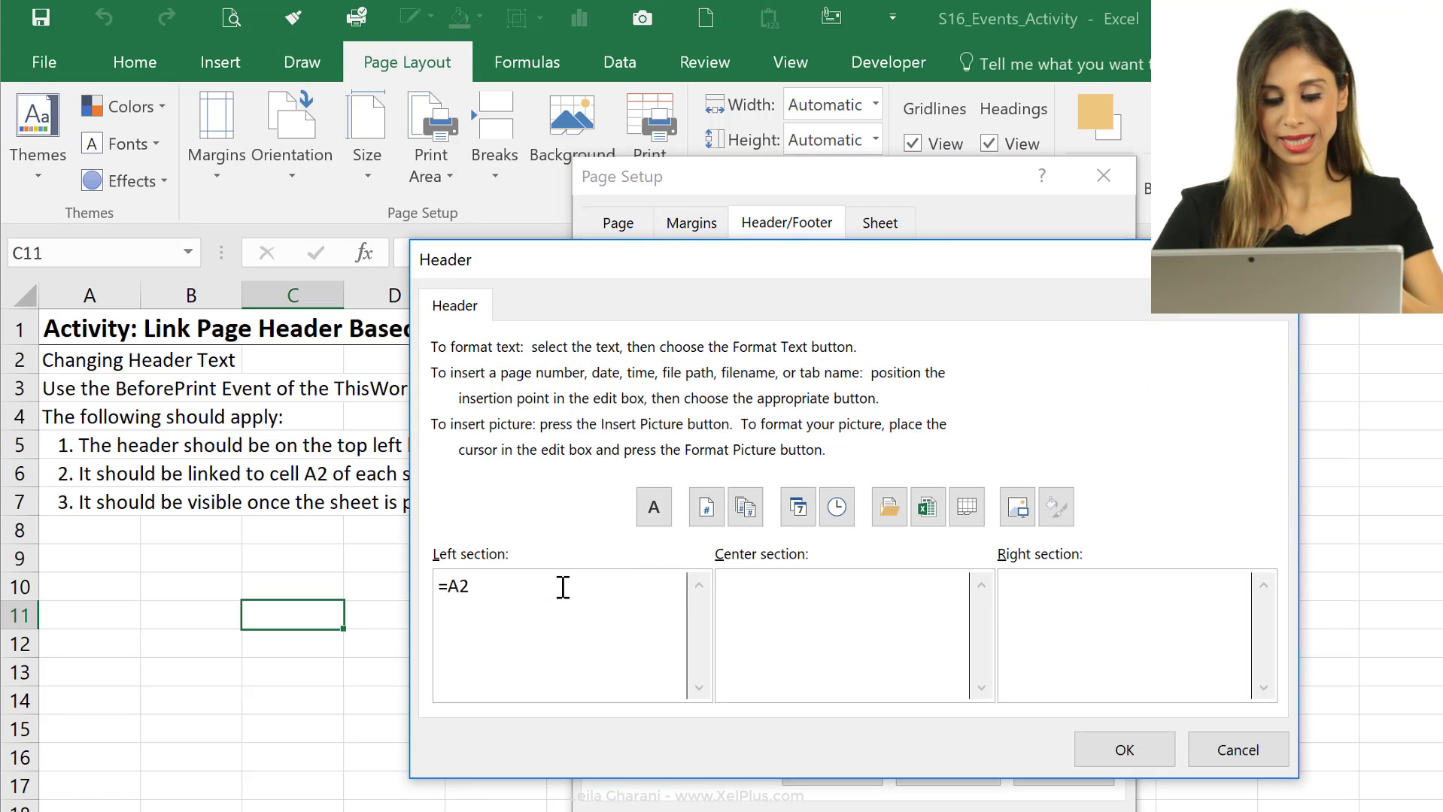
type("Again")
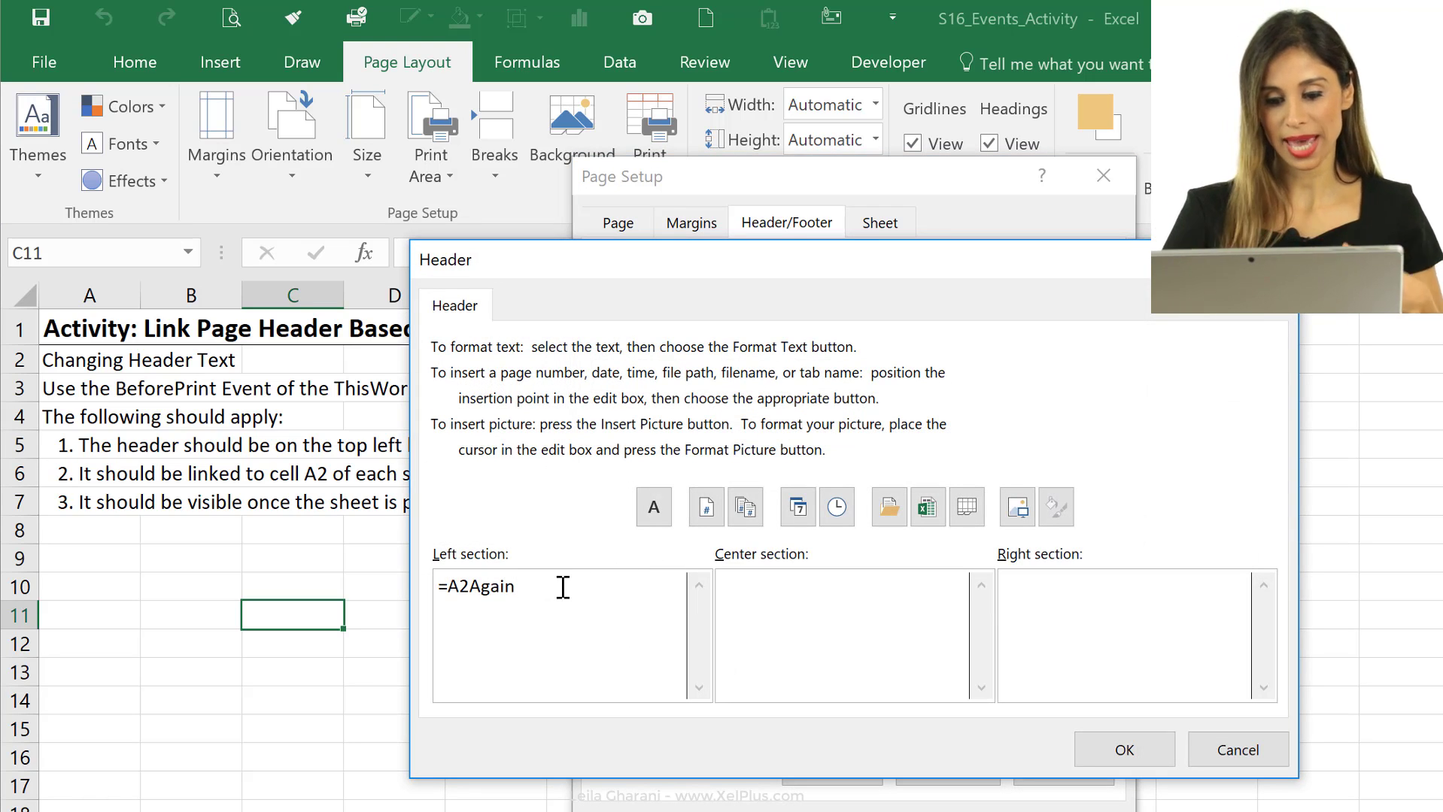
double_click(448, 586)
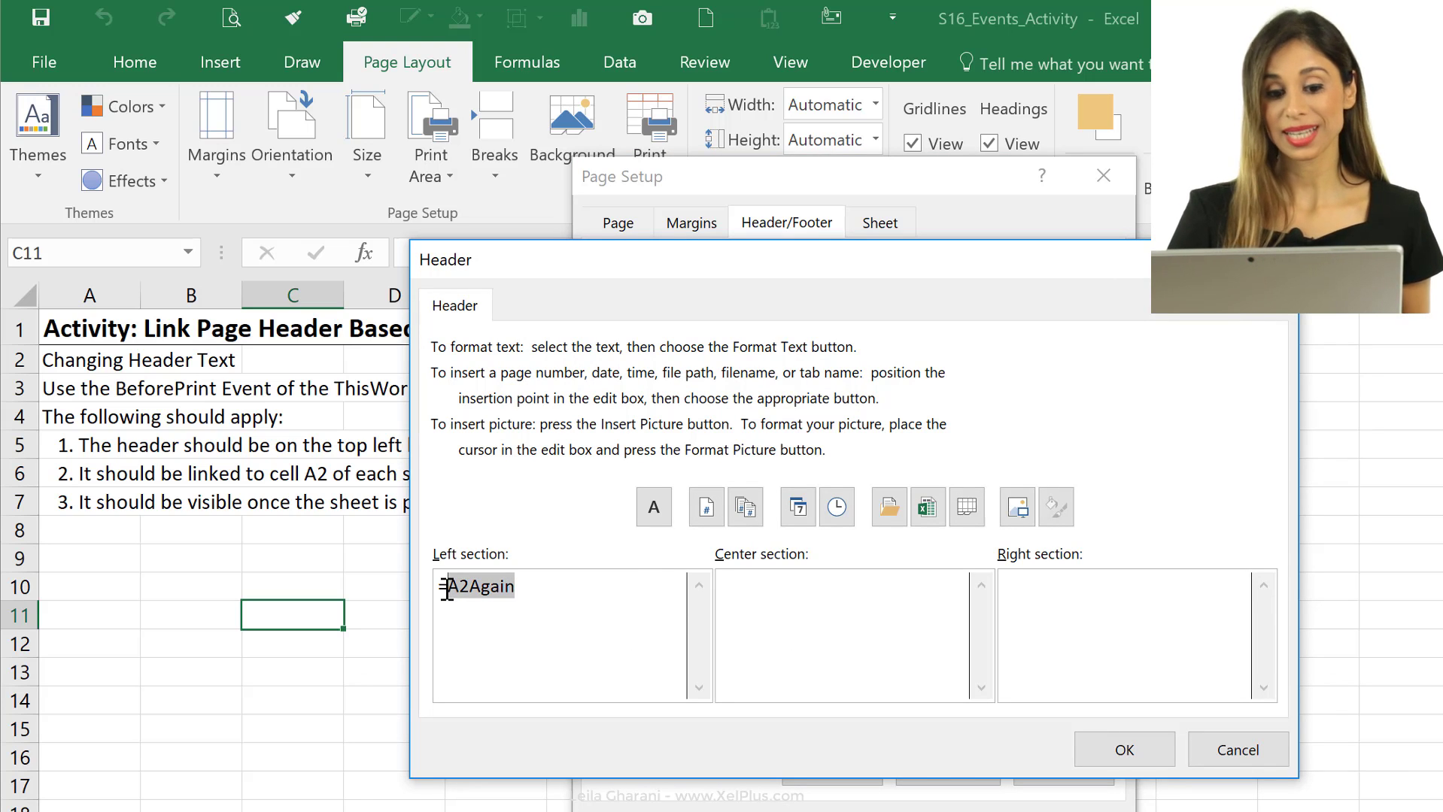
left_click(1119, 750)
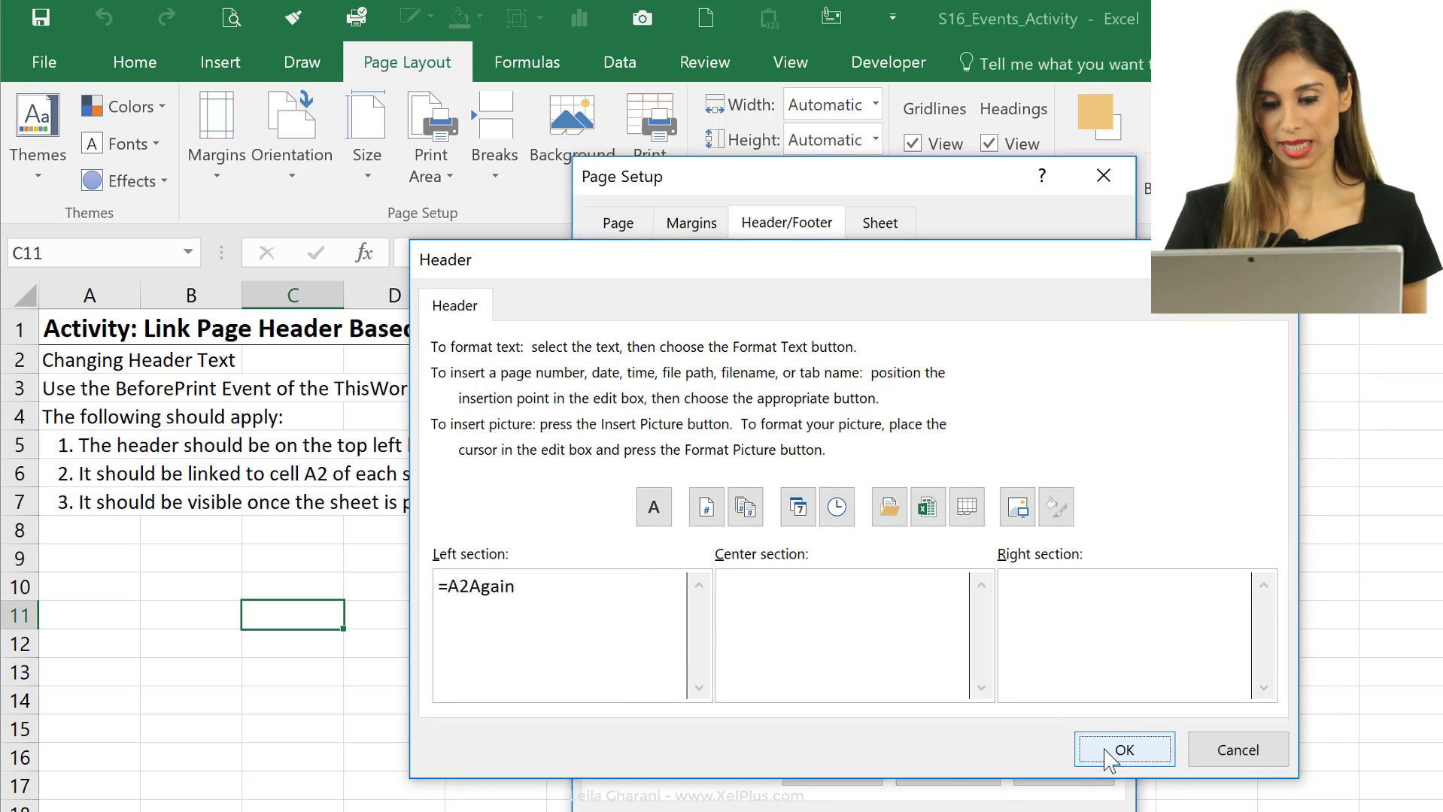
key("Return")
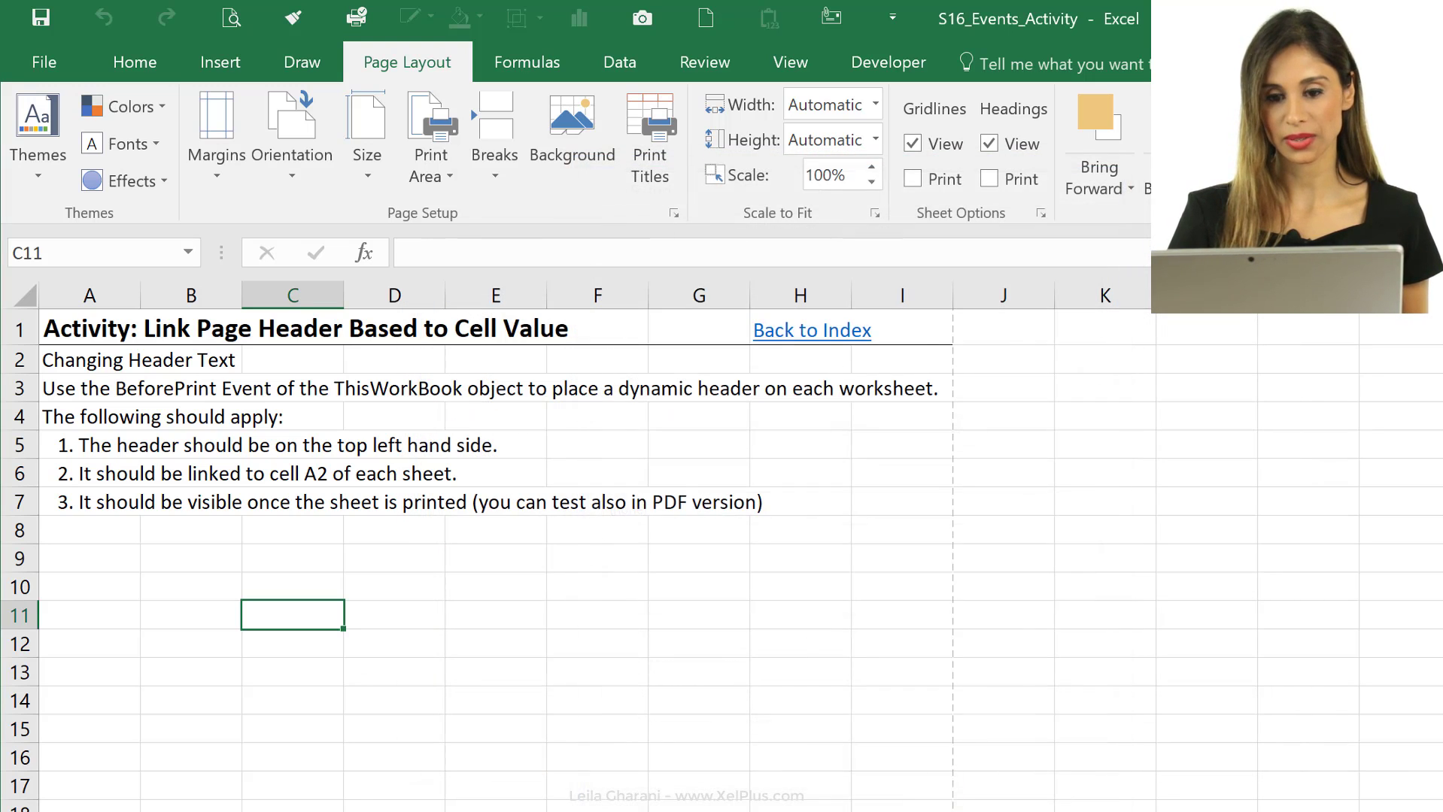
left_click(886, 60)
left_click(234, 107)
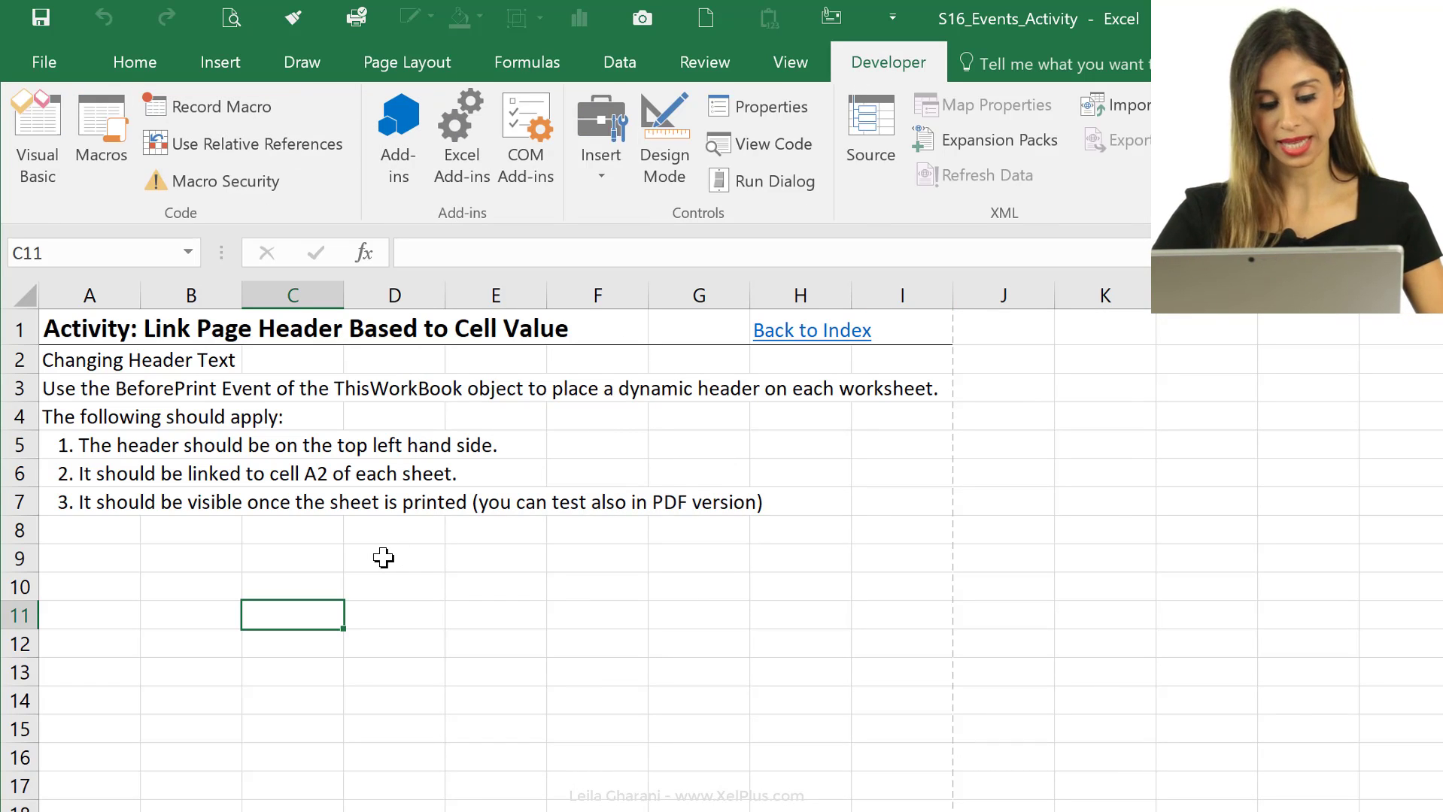
- Open Module1 in the Visual Basic editor and review the page setup code of the recorded macro
key("alt+F11")
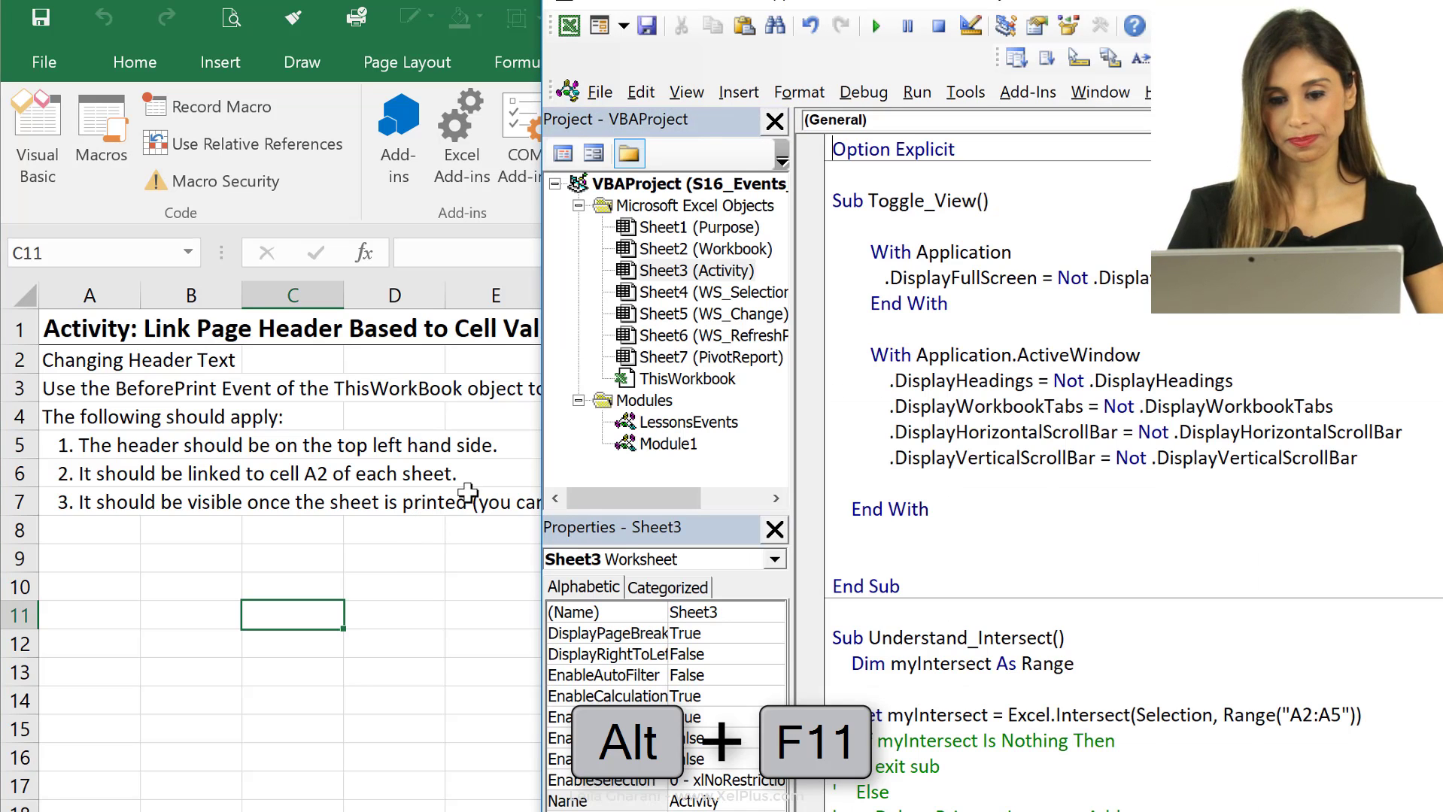
double_click(676, 443)
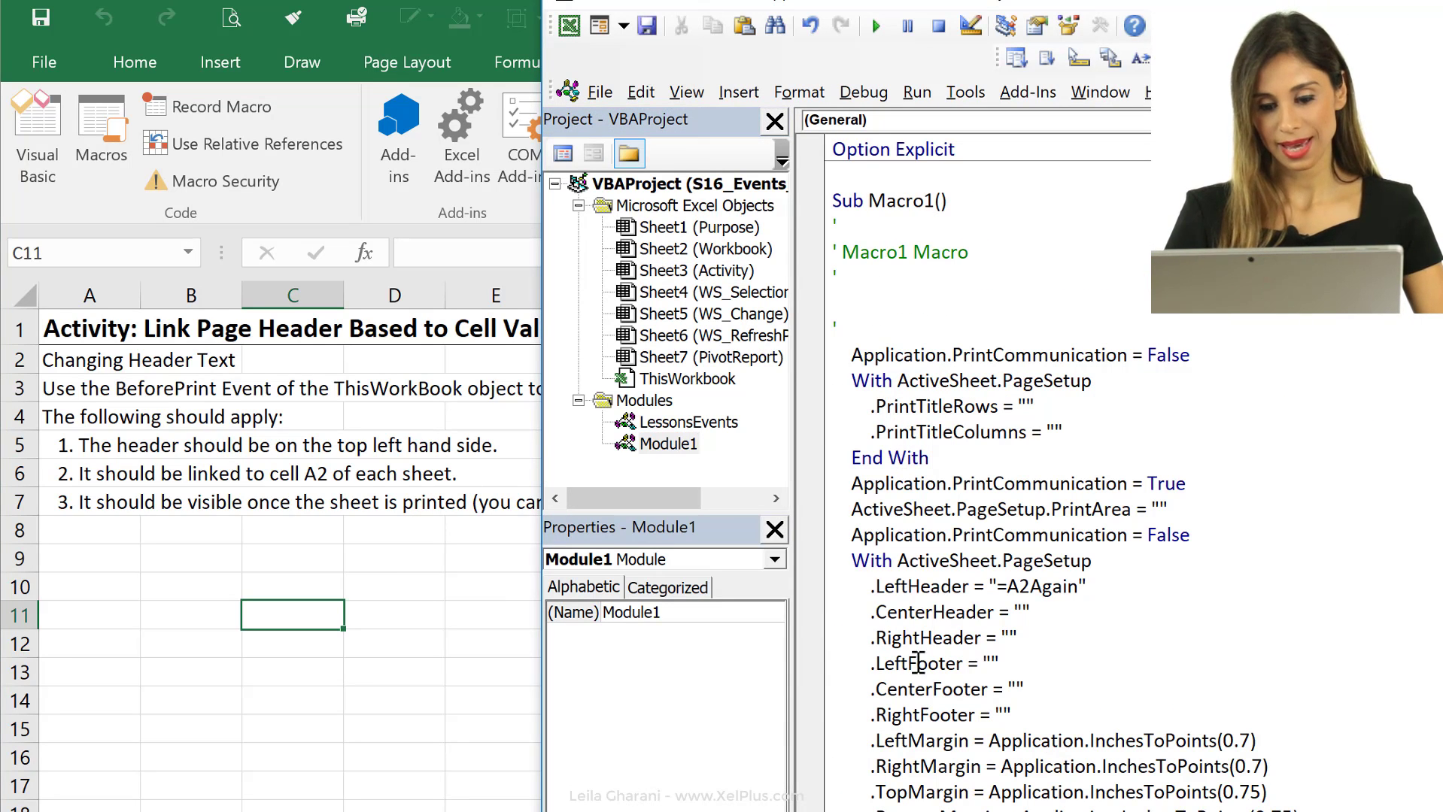
scroll(916, 677, "down", 4)
scroll(917, 692, "down", 5)
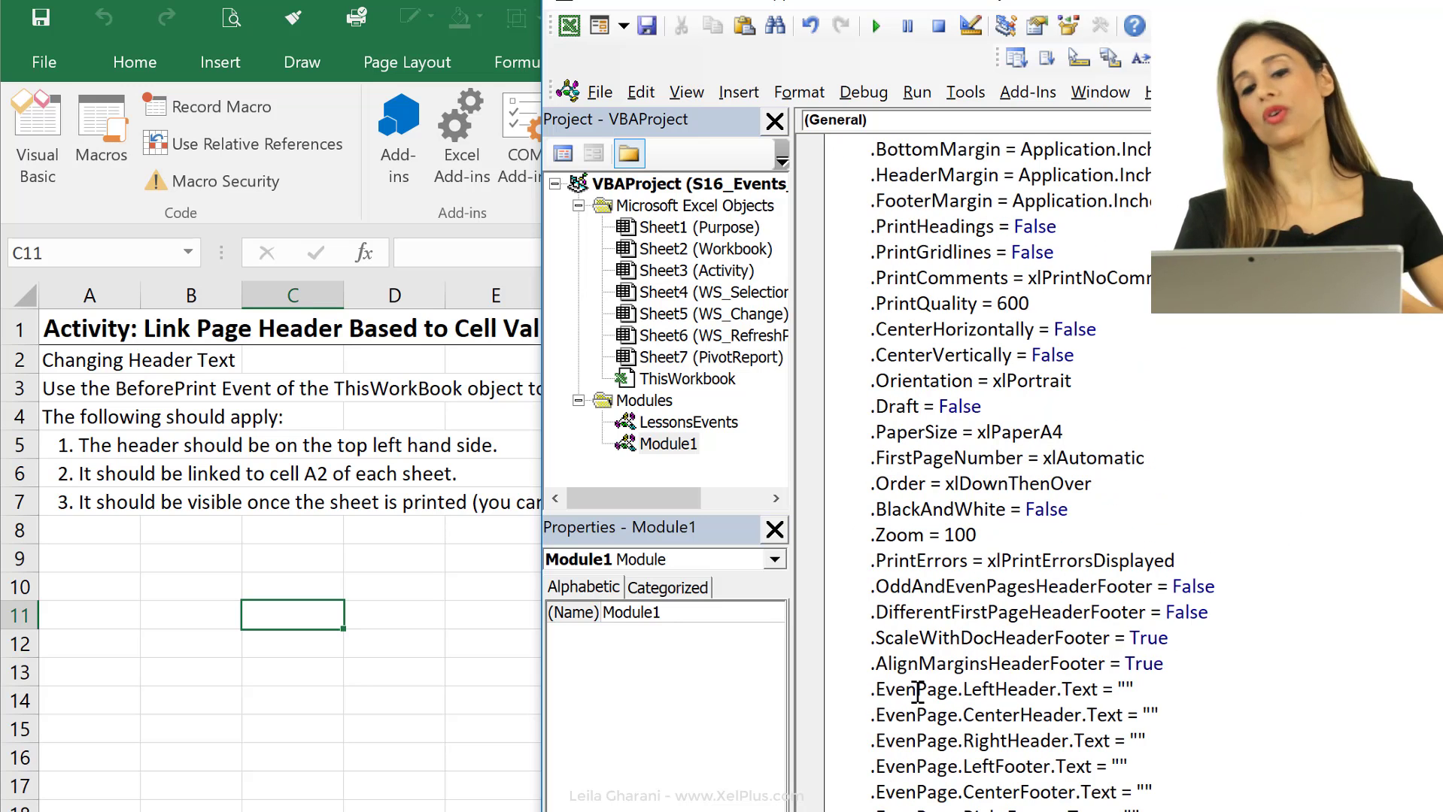
scroll(913, 685, "up", 3)
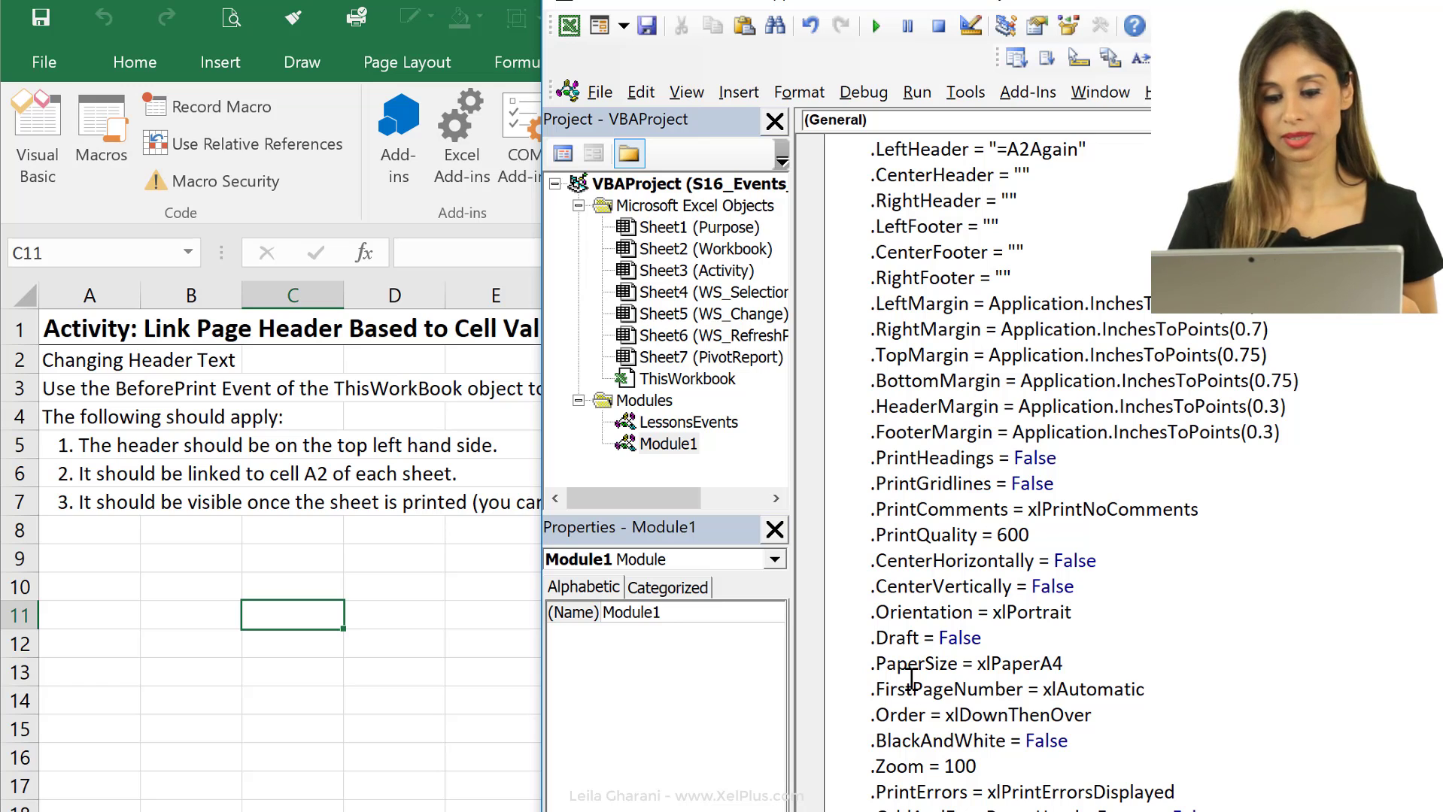
scroll(993, 662, "up", 5)
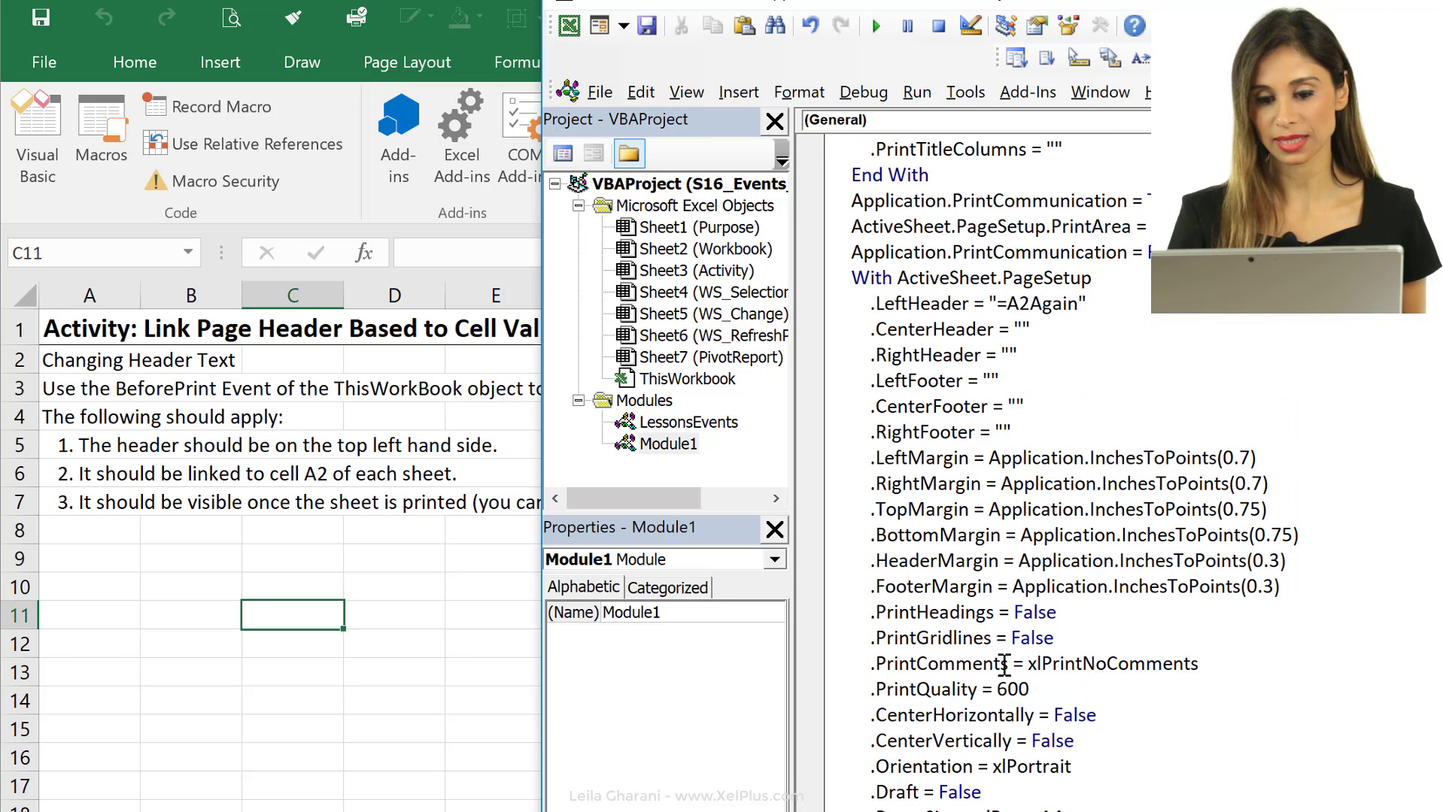
- Select the code from ActiveSheet.PageSetup through the .LeftHeader = "=A2Again" line in the recorded macro
double_click(1049, 534)
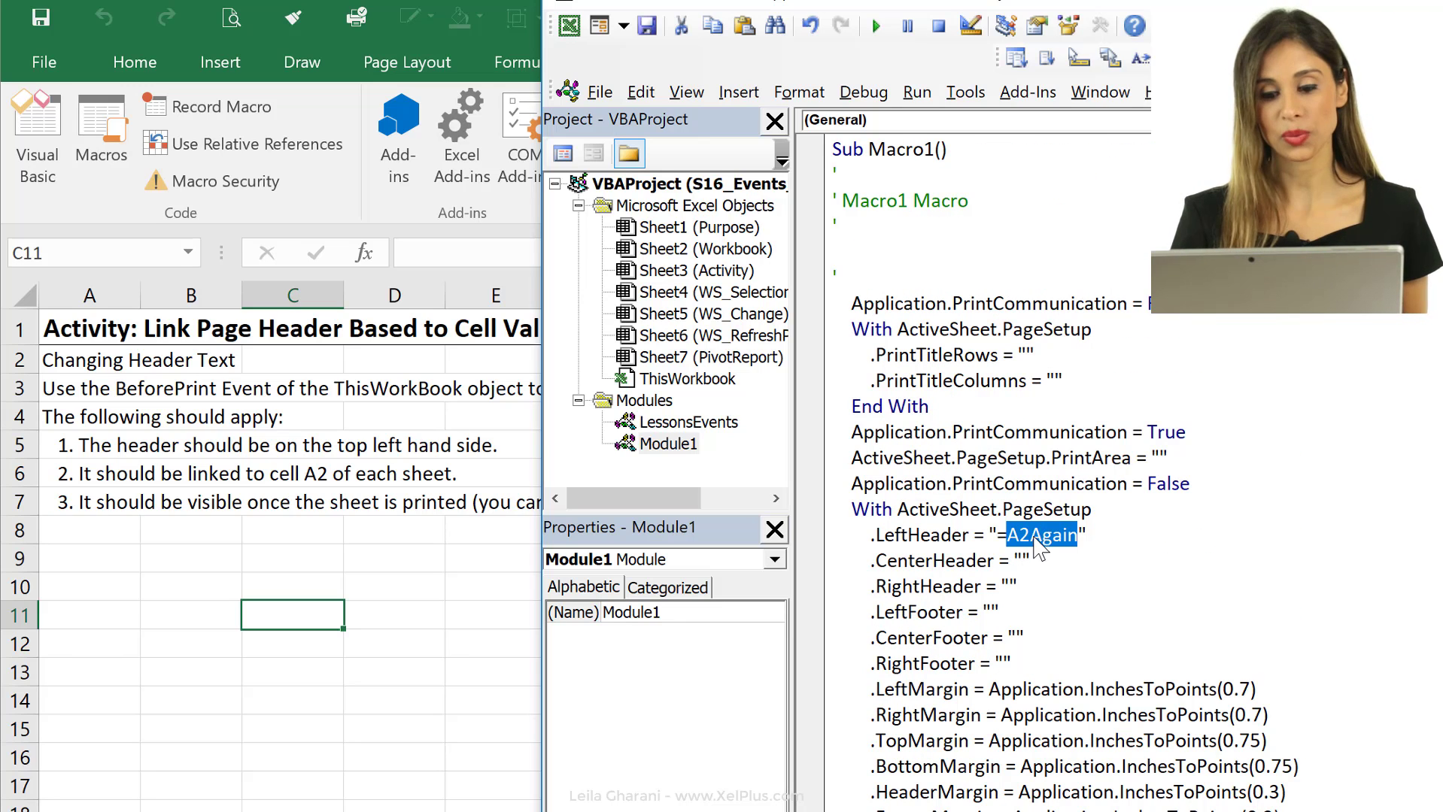
double_click(933, 535)
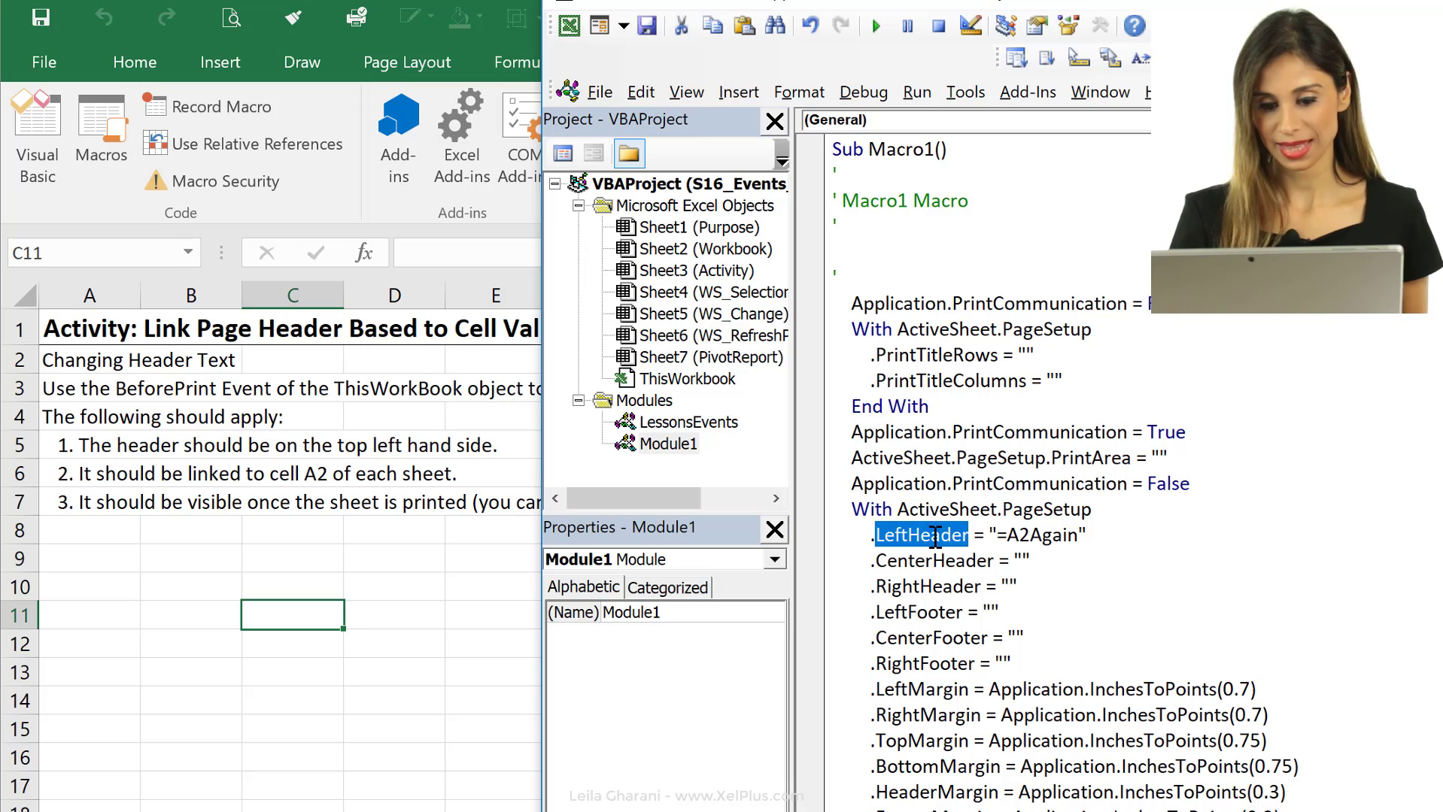
double_click(1060, 512)
double_click(953, 511)
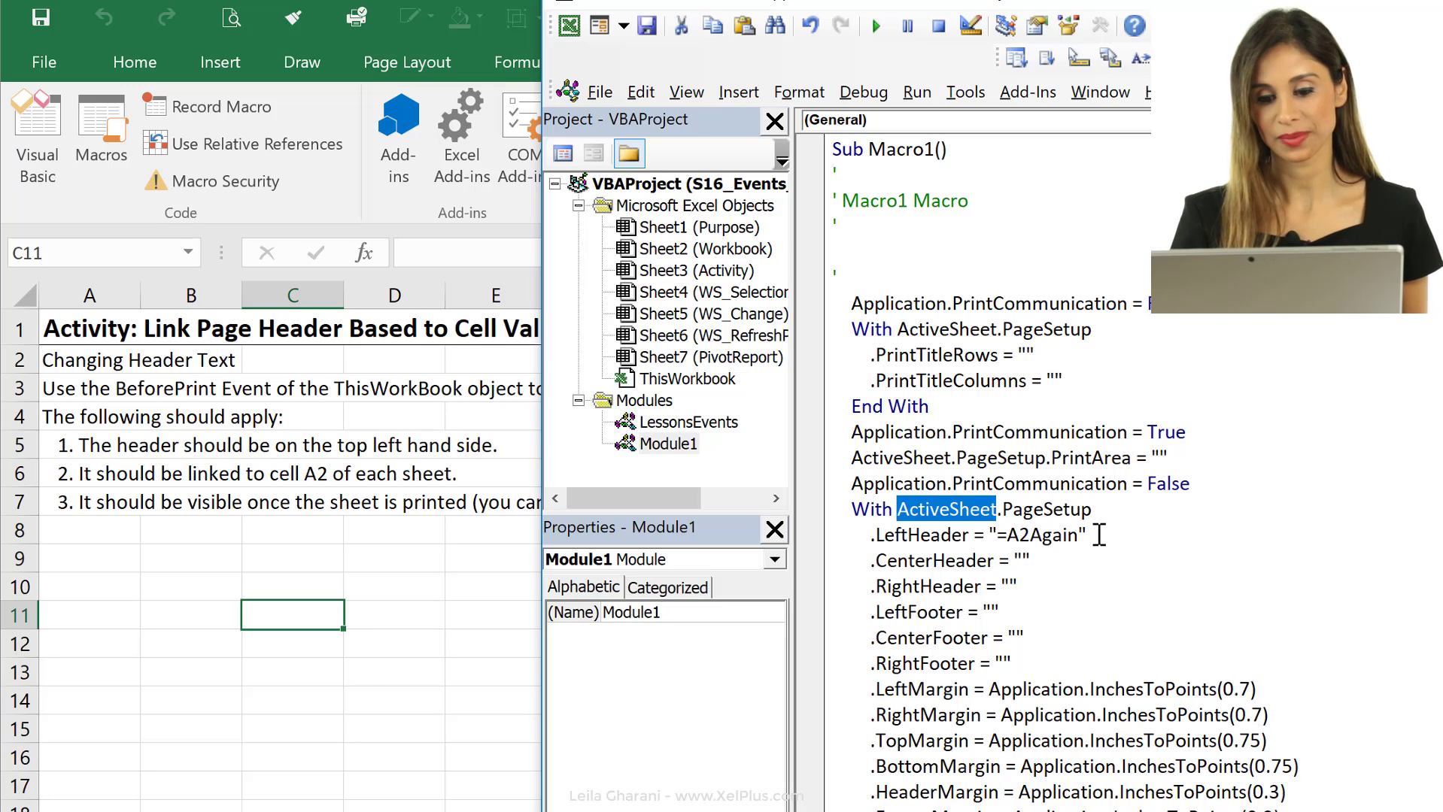
left_click_drag(1098, 534, 905, 519)
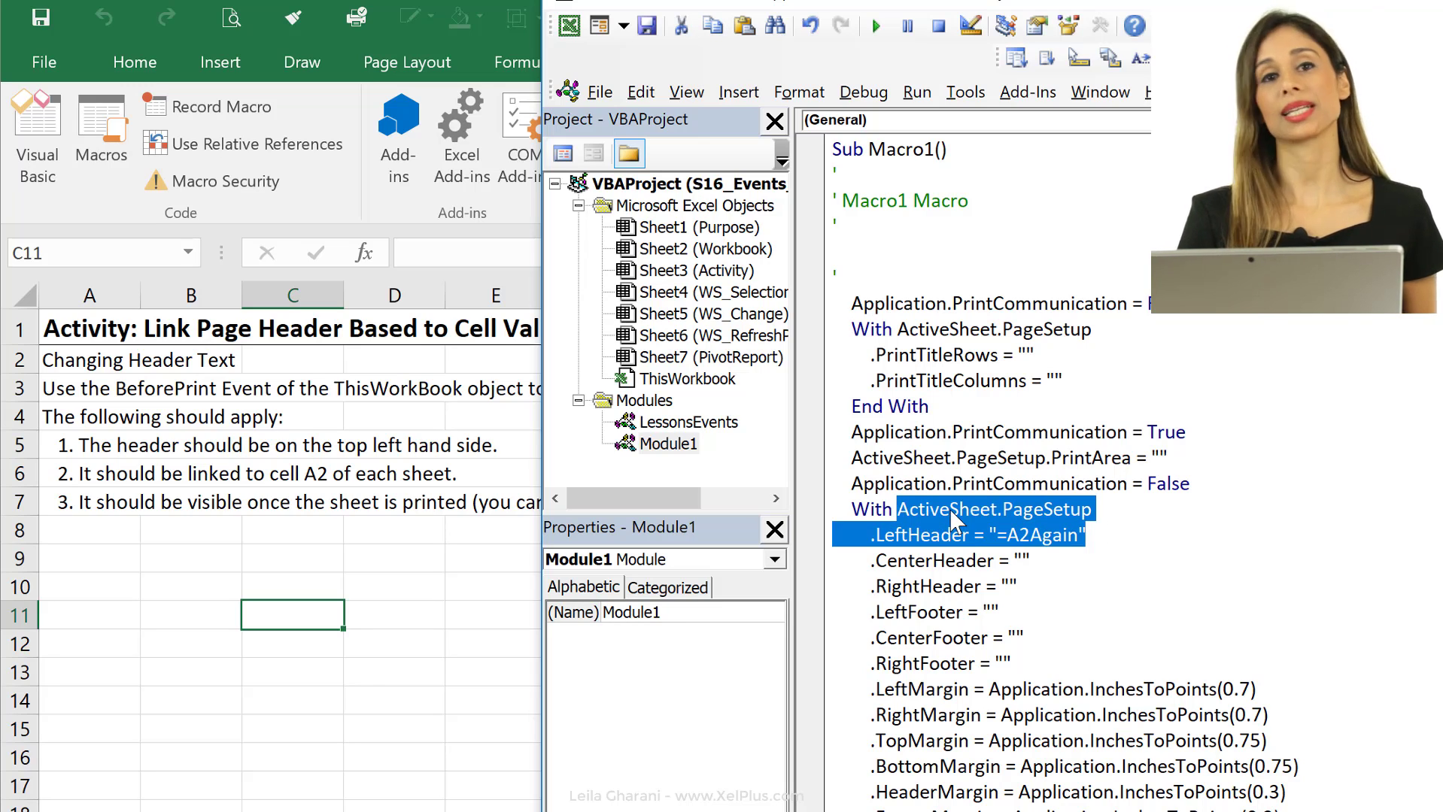
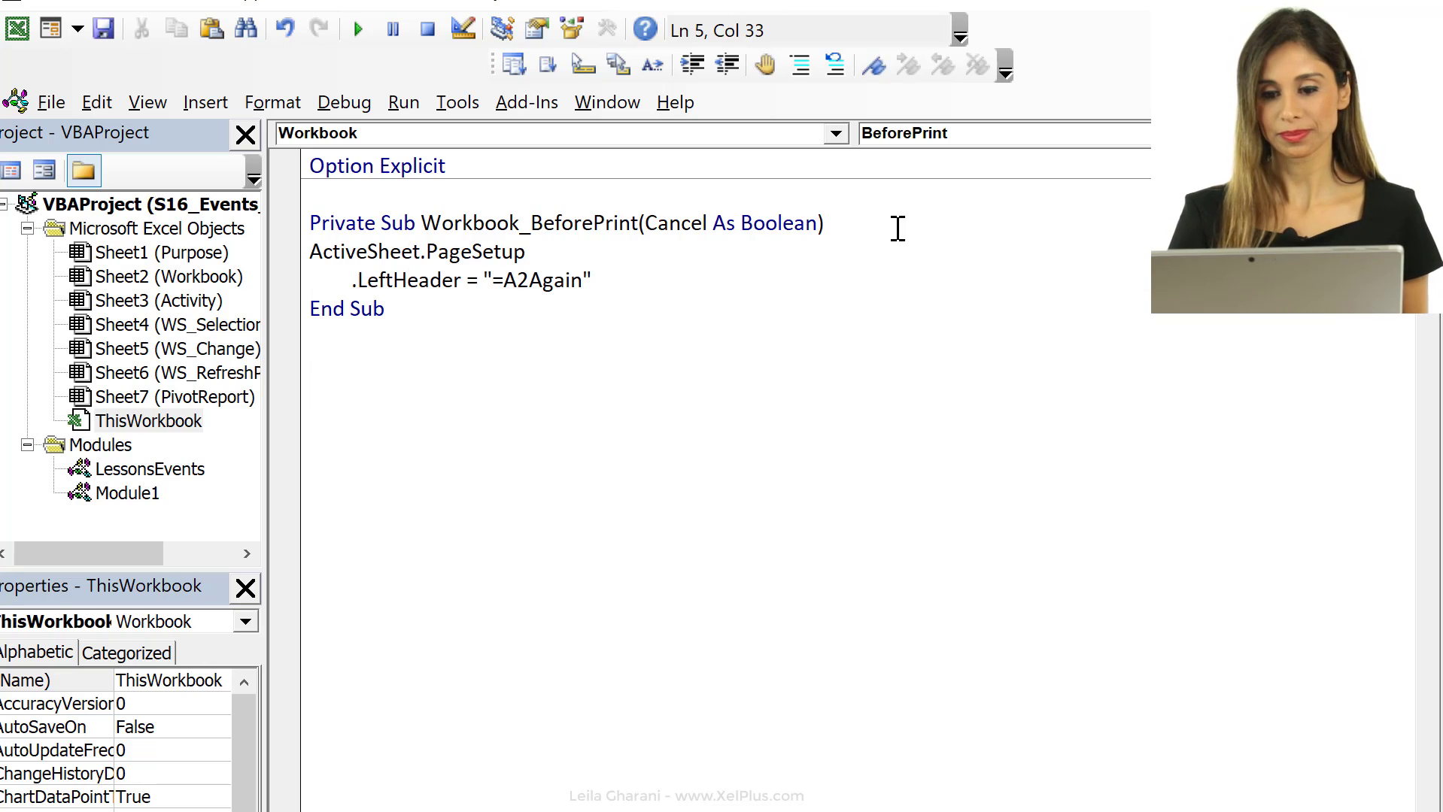
- Declare Sh As Worksheet on an indented line at the start of the Workbook_BeforePrint procedure
left_click(844, 233)
key("Return")
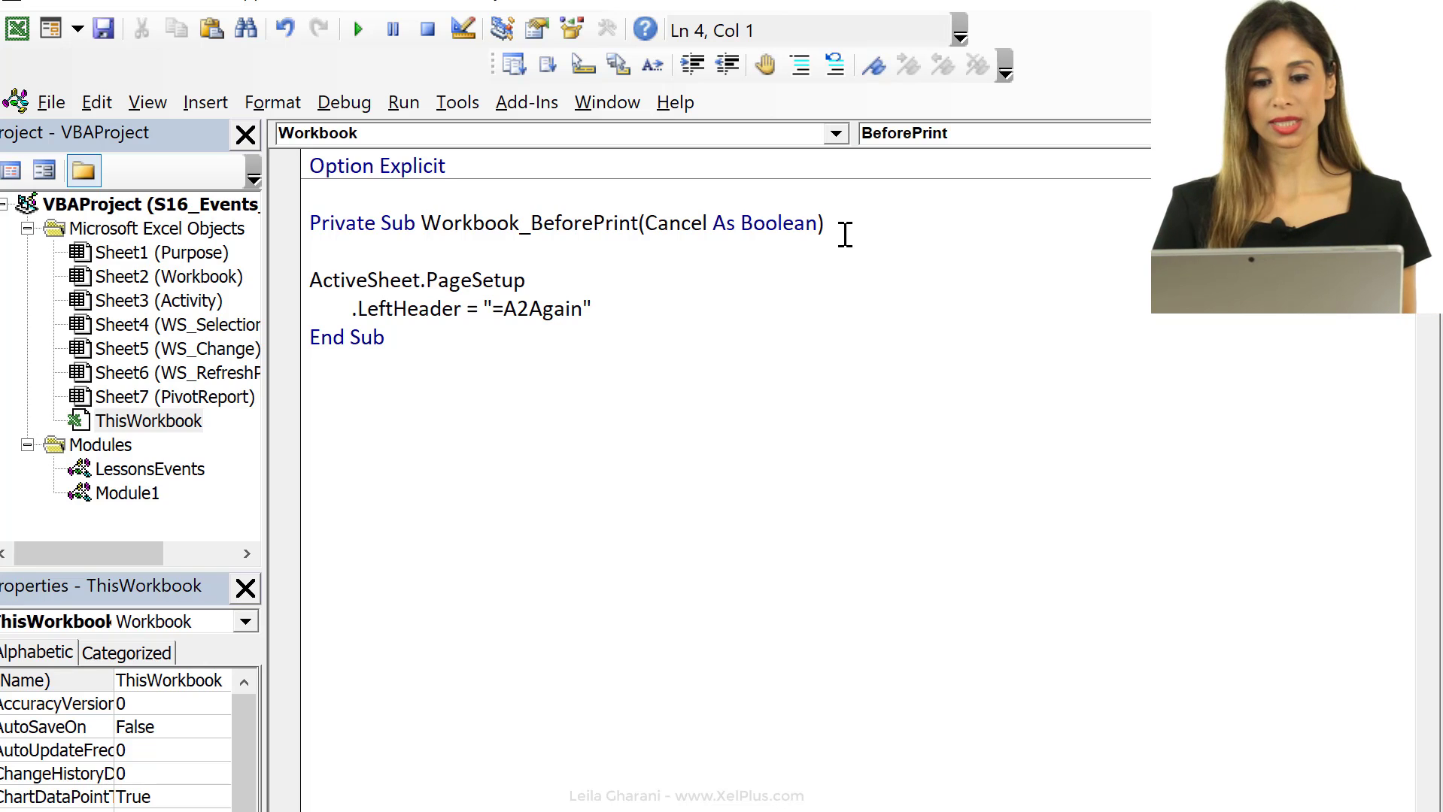
type("dim S")
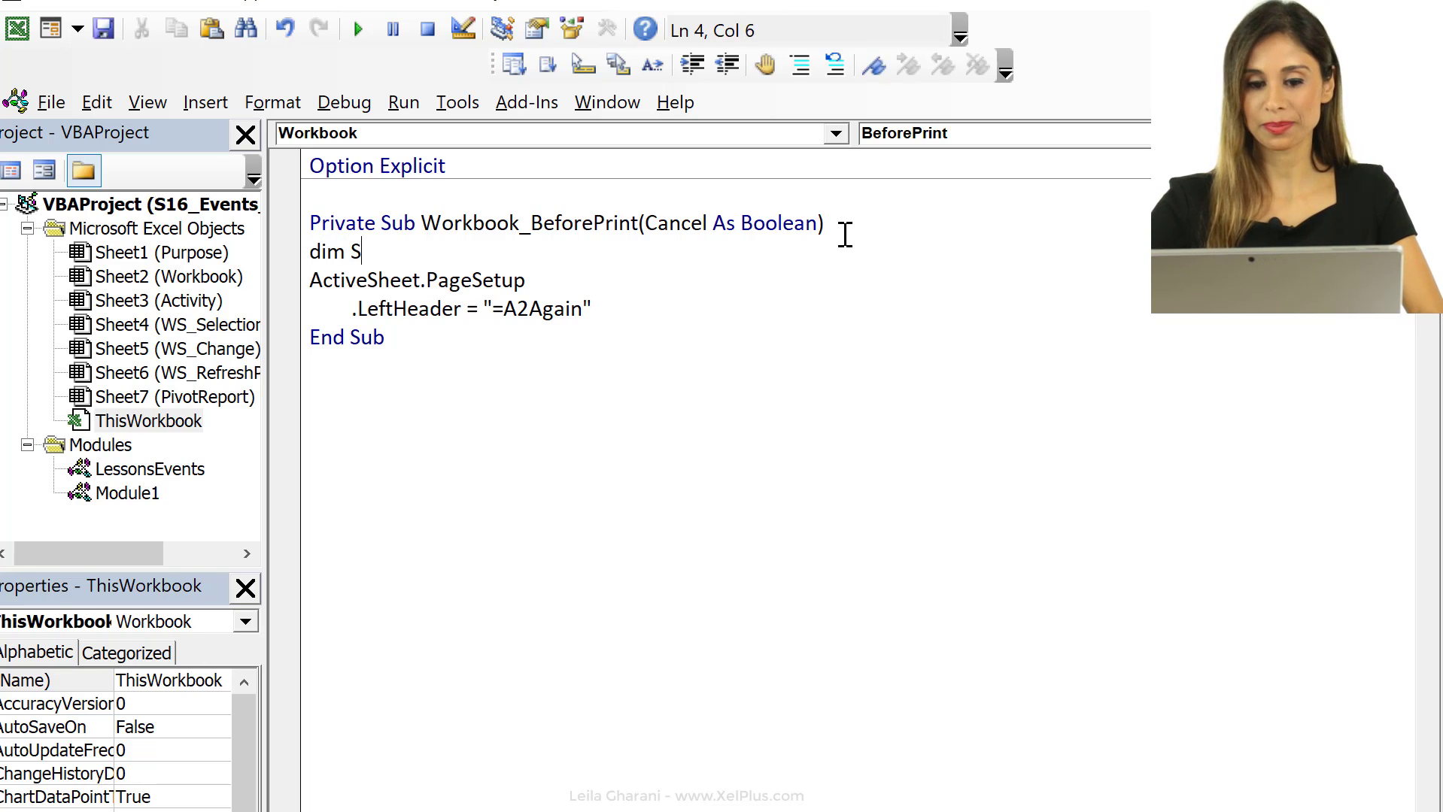
type("h as work")
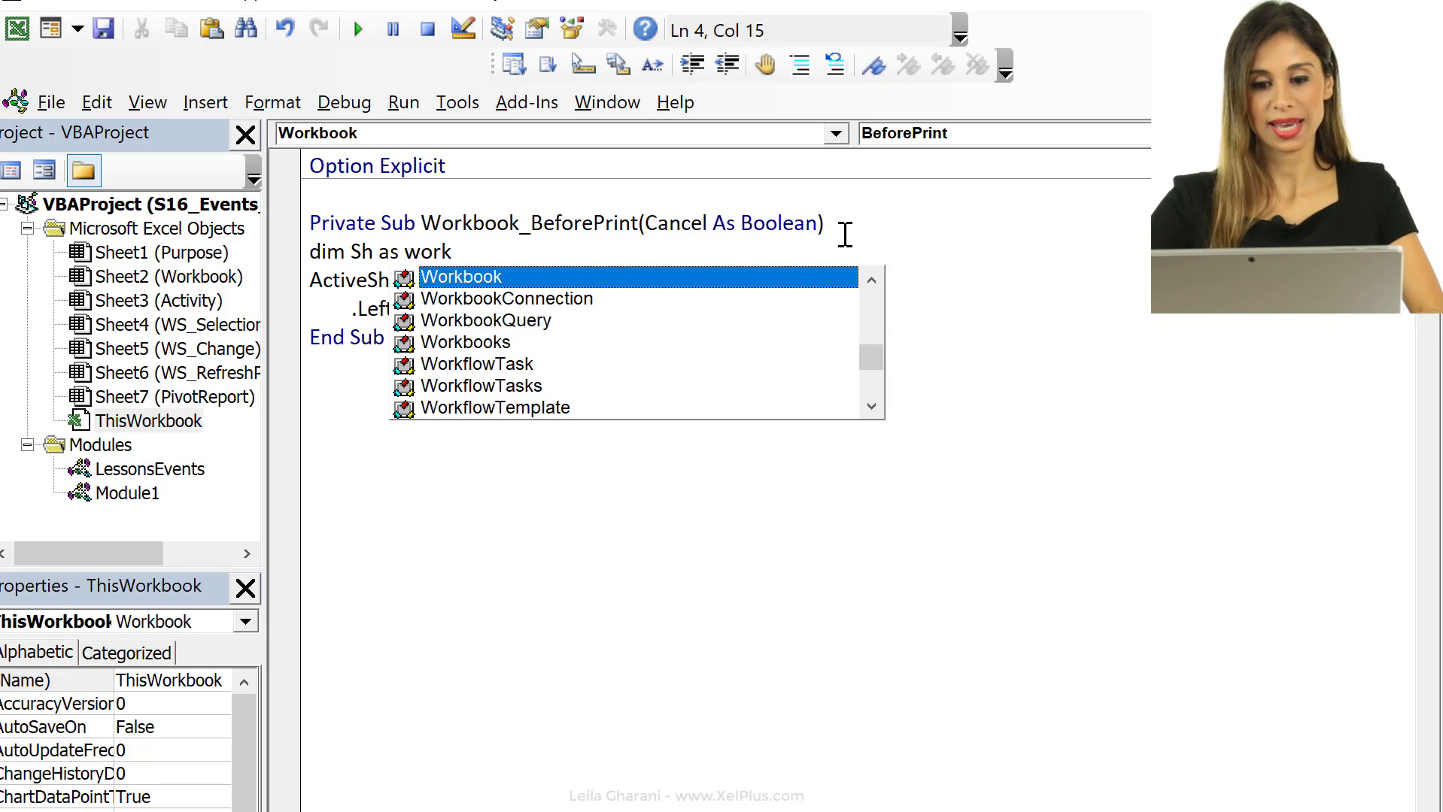
type("she")
key("Tab")
key("Return")
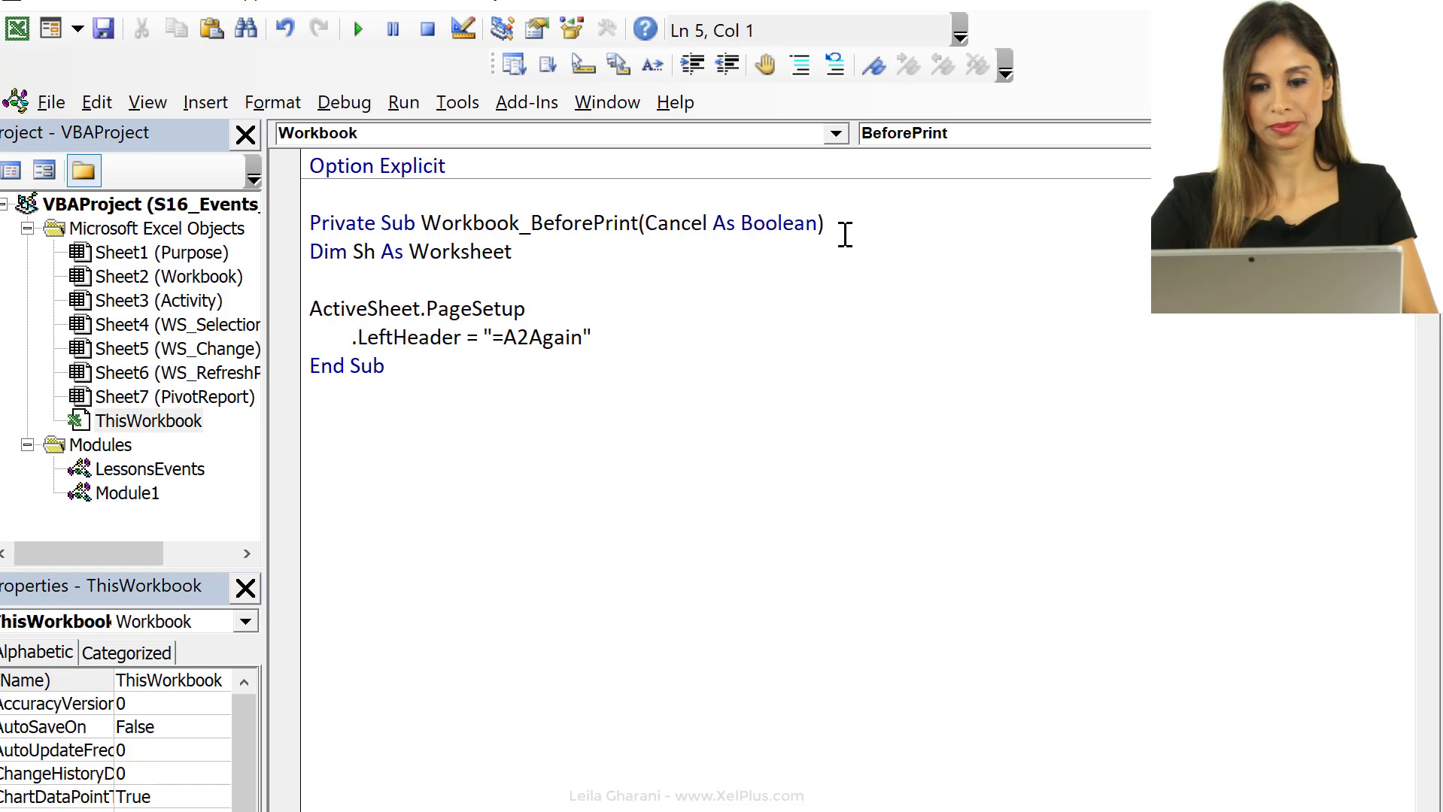
key("Tab")
key("Down")
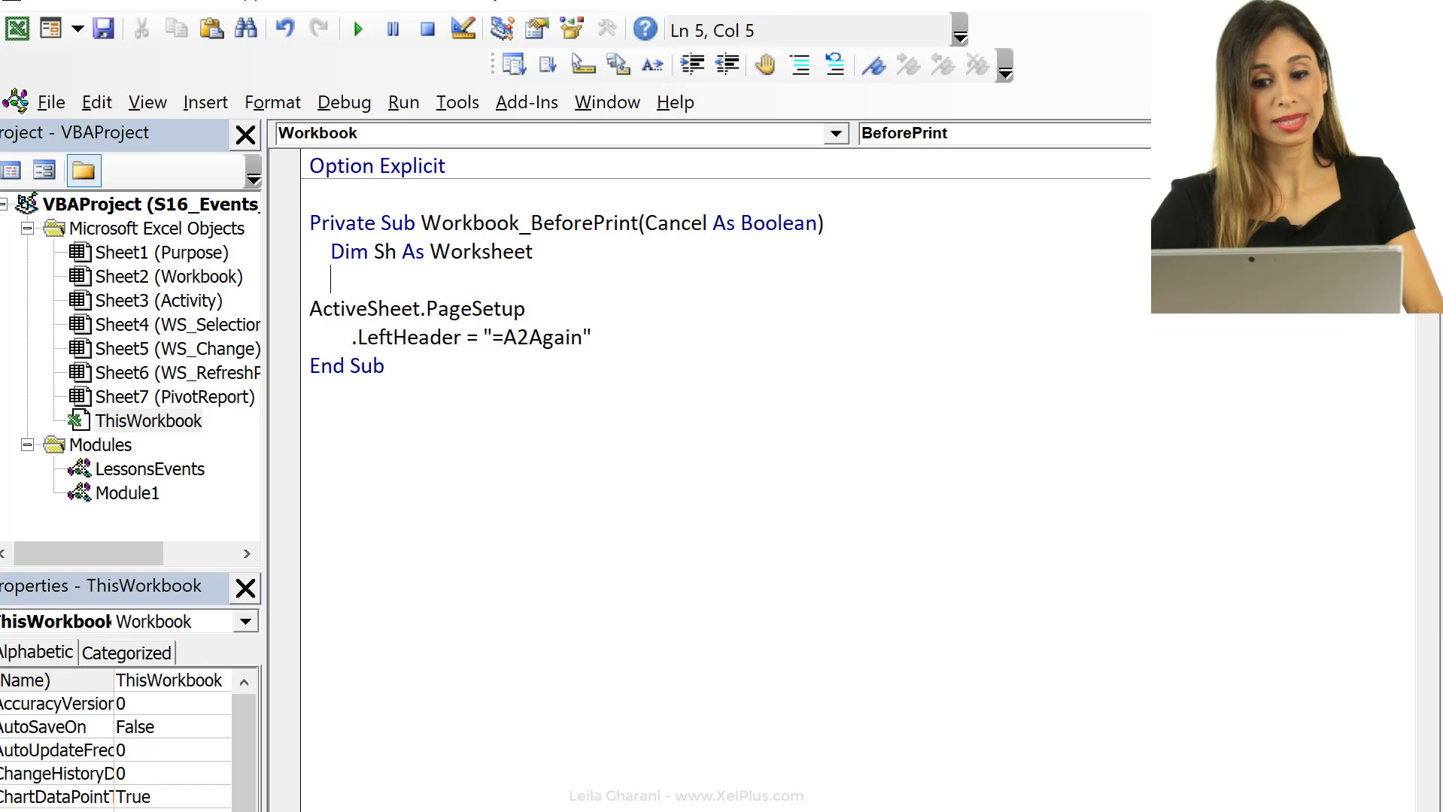
- Write a For Each Sh In Me.Worksheets loop closed by Next Sh, with an empty line inside, below the variable declaration
type("for each sh ")
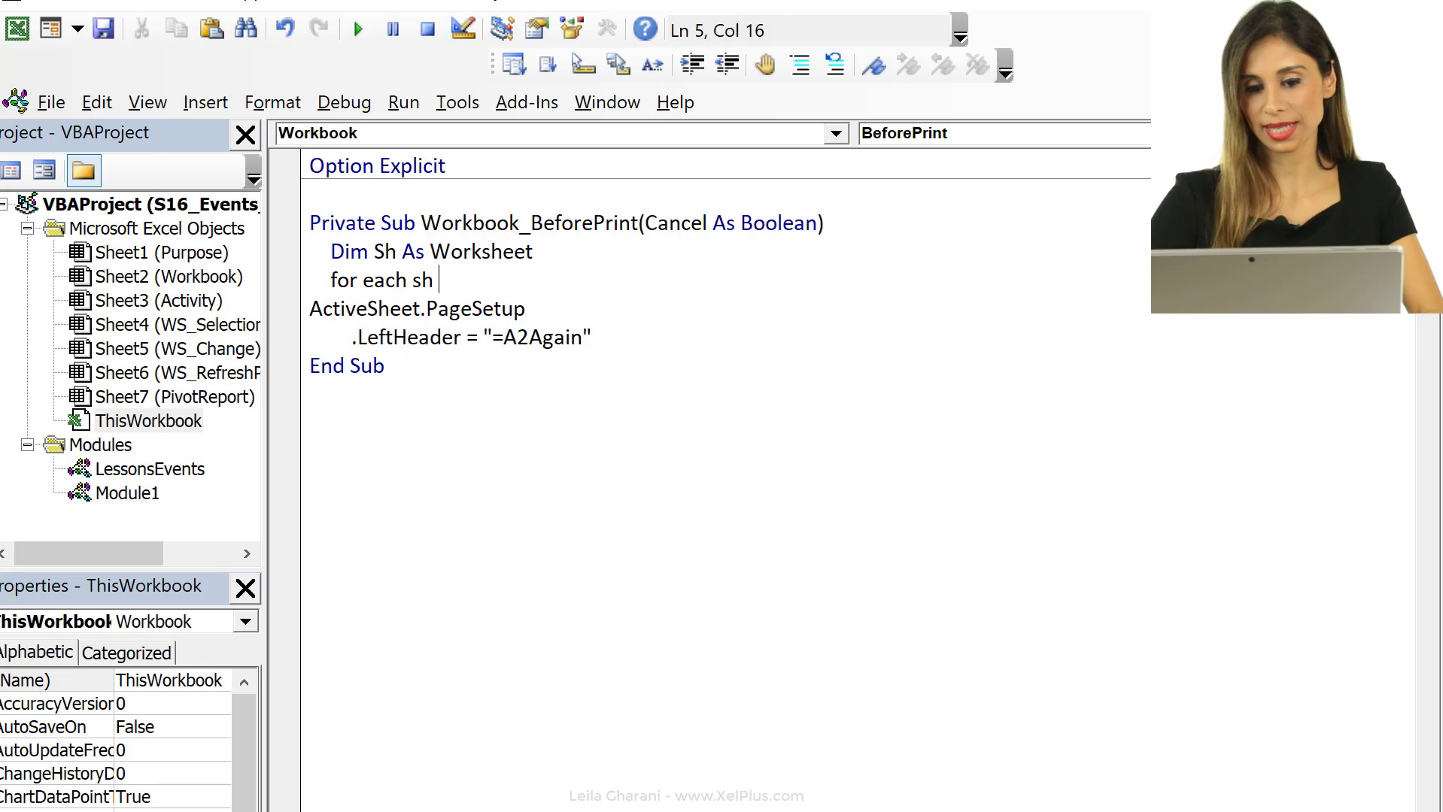
type("in")
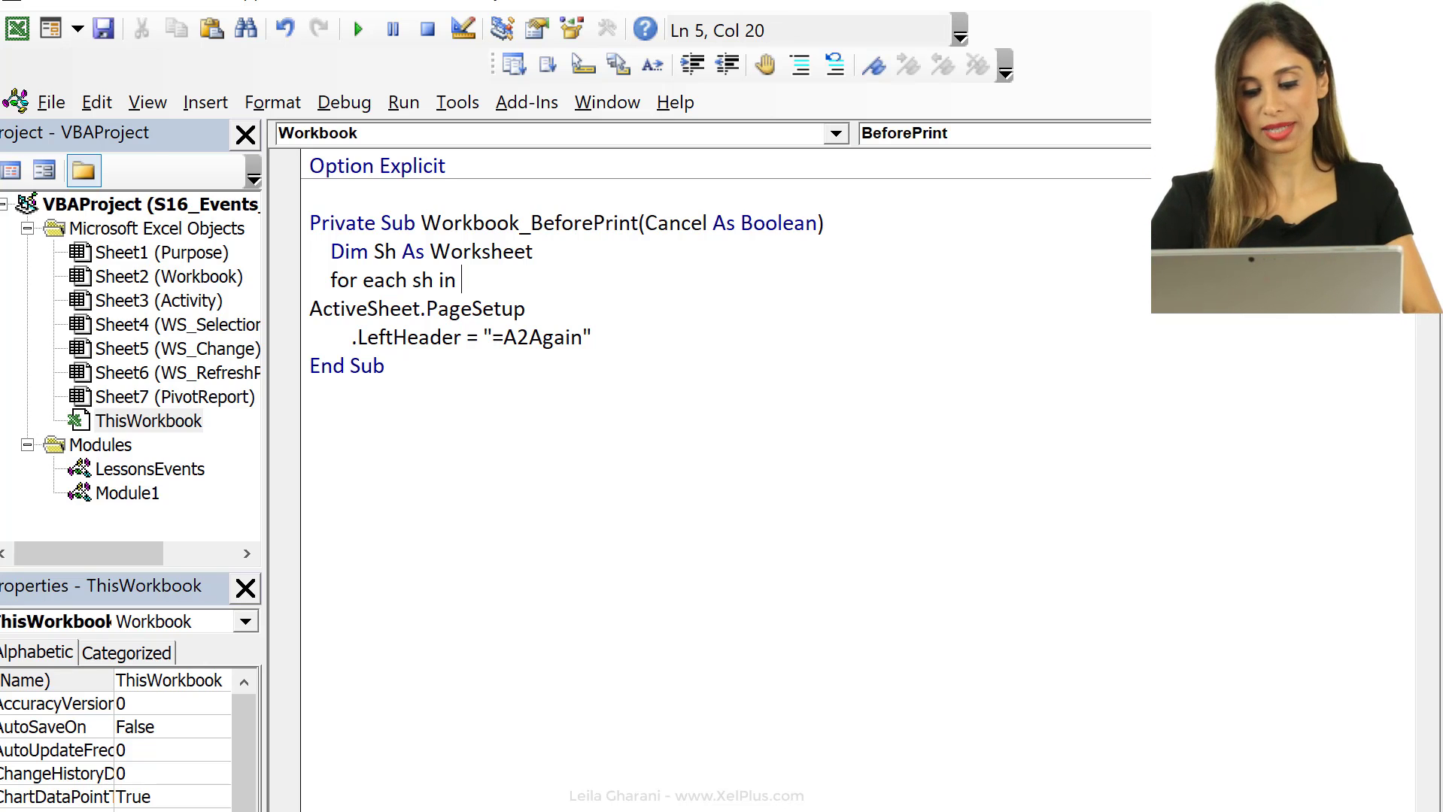
type("me.")
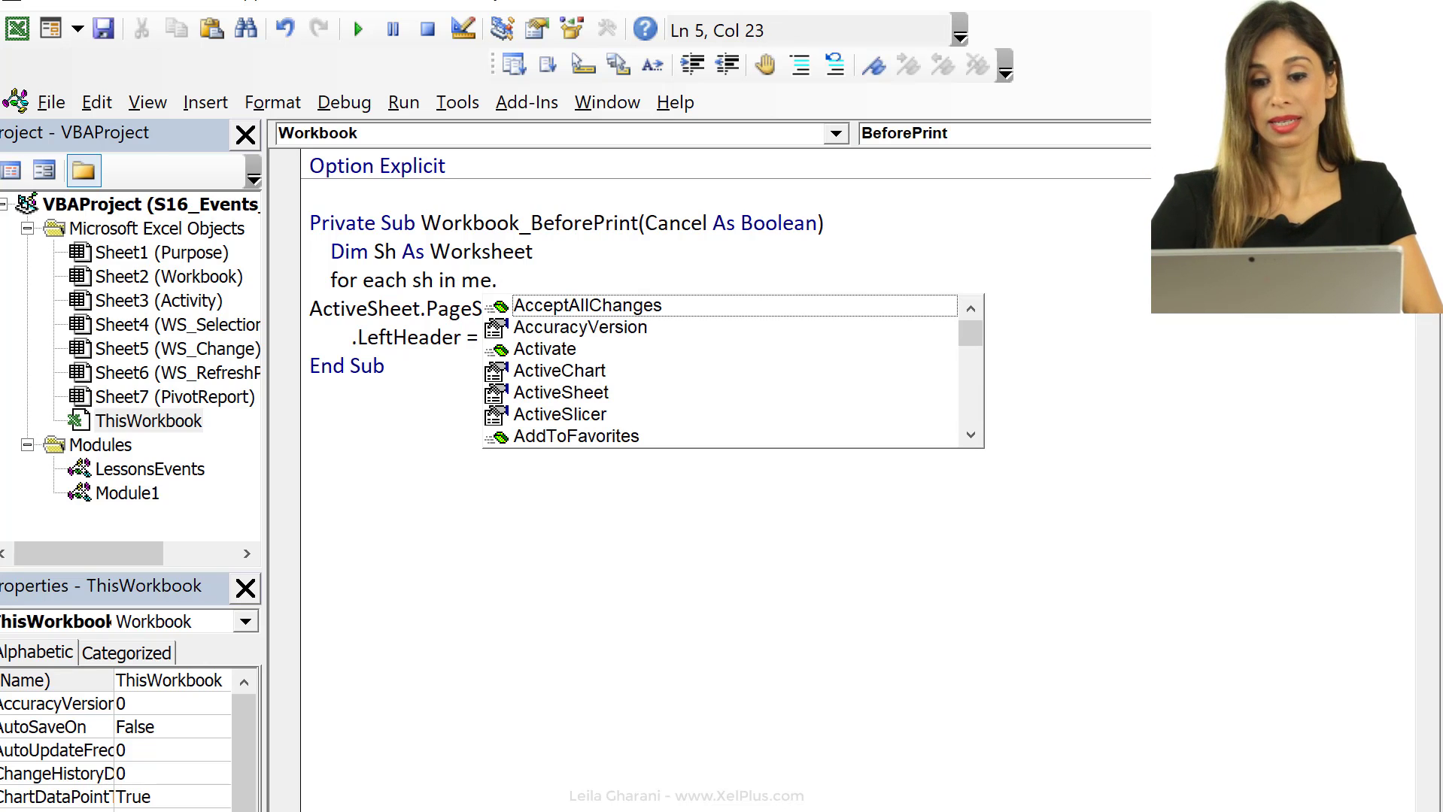
type("worksheets")
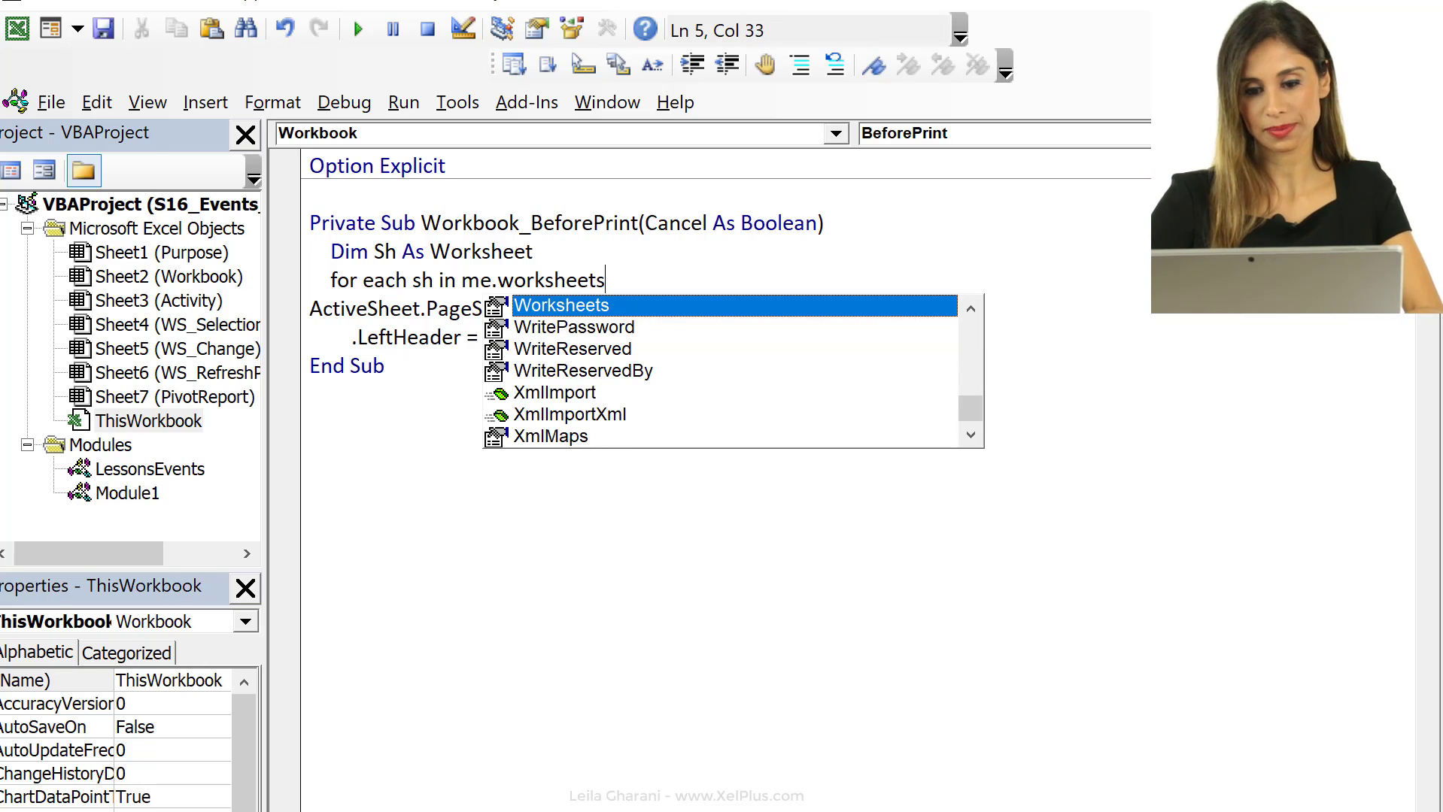
key("Return")
key("Return")
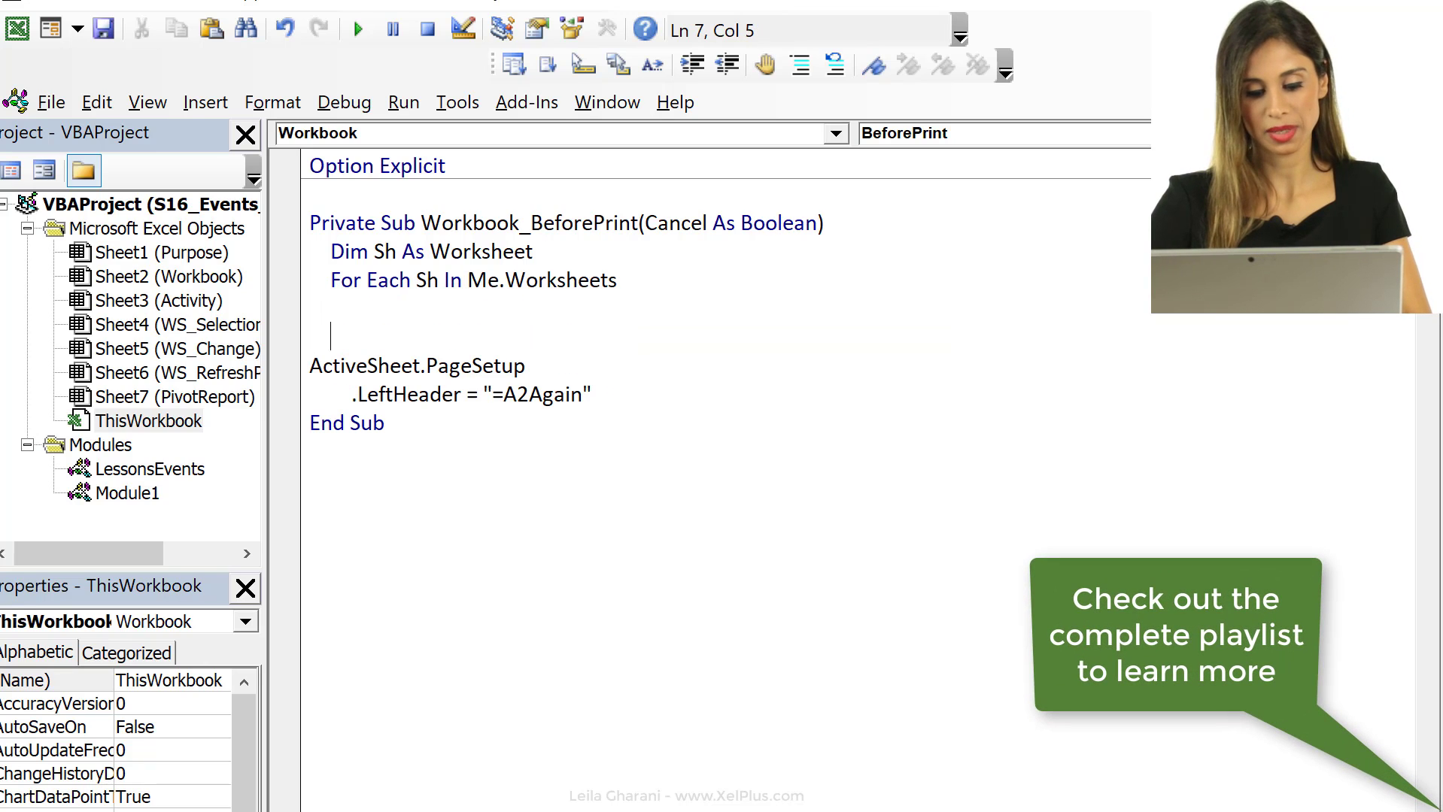
type("next sh")
key("Up")
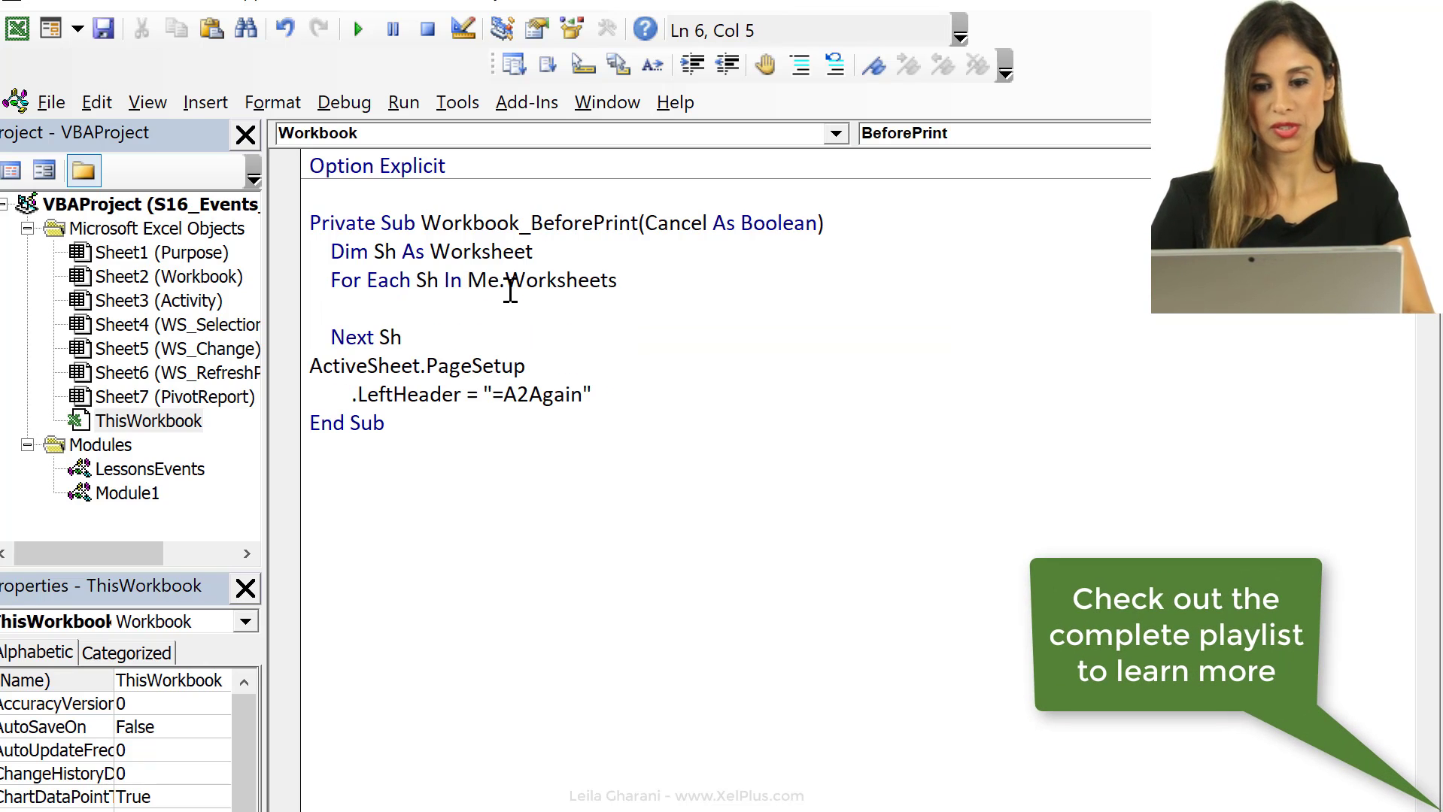
- Move the two pasted page setup lines inside the loop and replace ActiveSheet with an indented Sh
left_click_drag(297, 394, 358, 300)
double_click(403, 314)
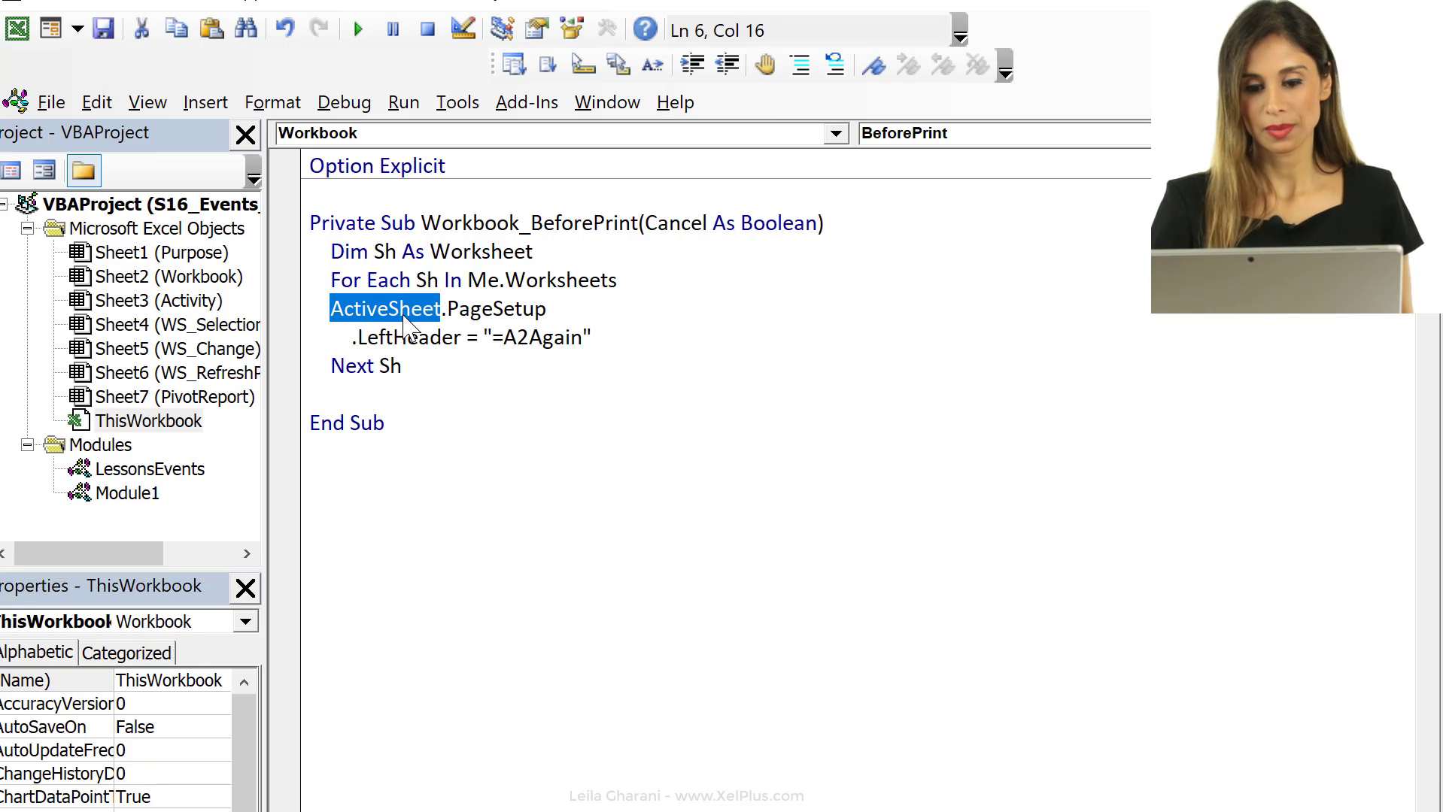
key("Delete")
key("Tab")
type("sh")
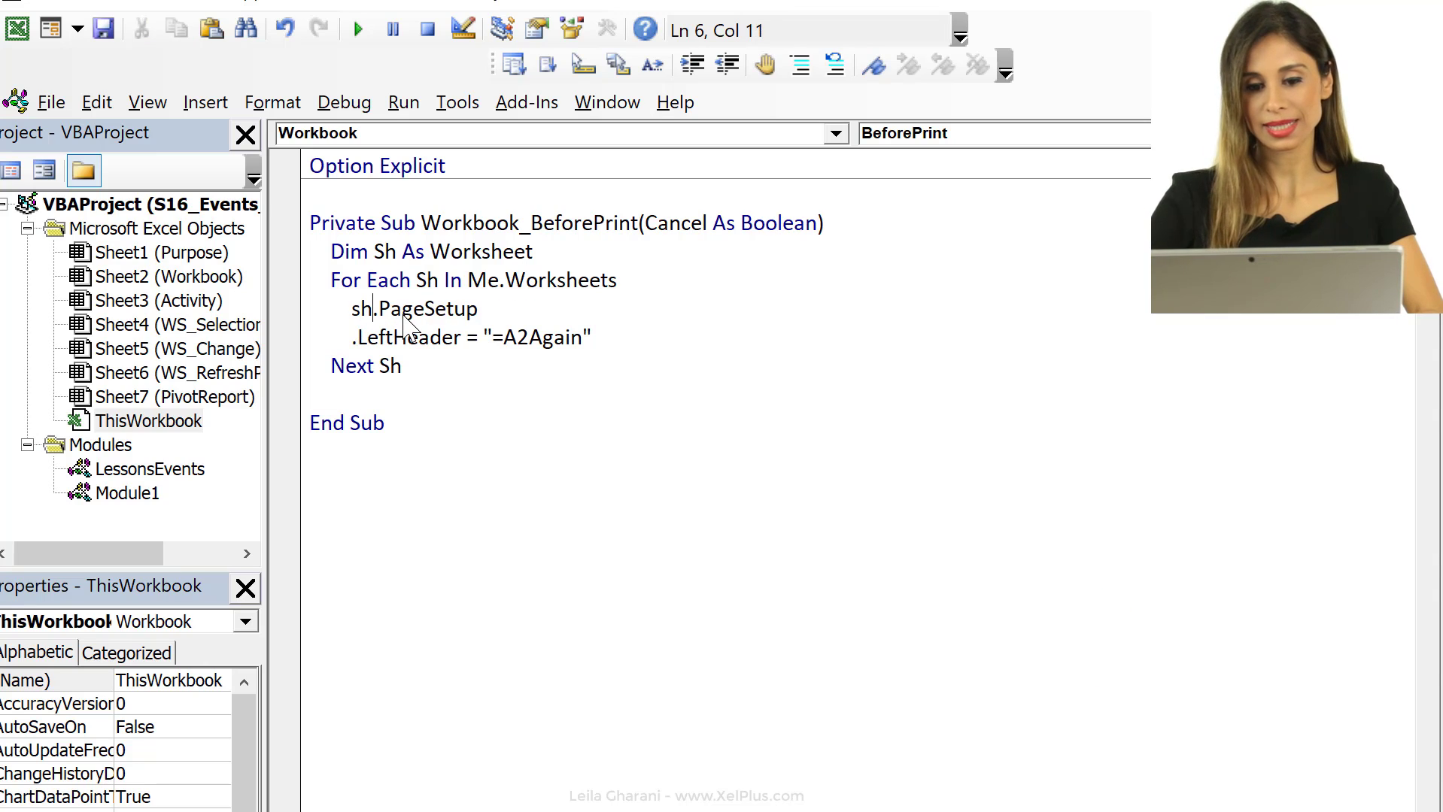
- Join the .LeftHeader assignment to the Sh.PageSetup line so they form one statement
left_click(358, 337)
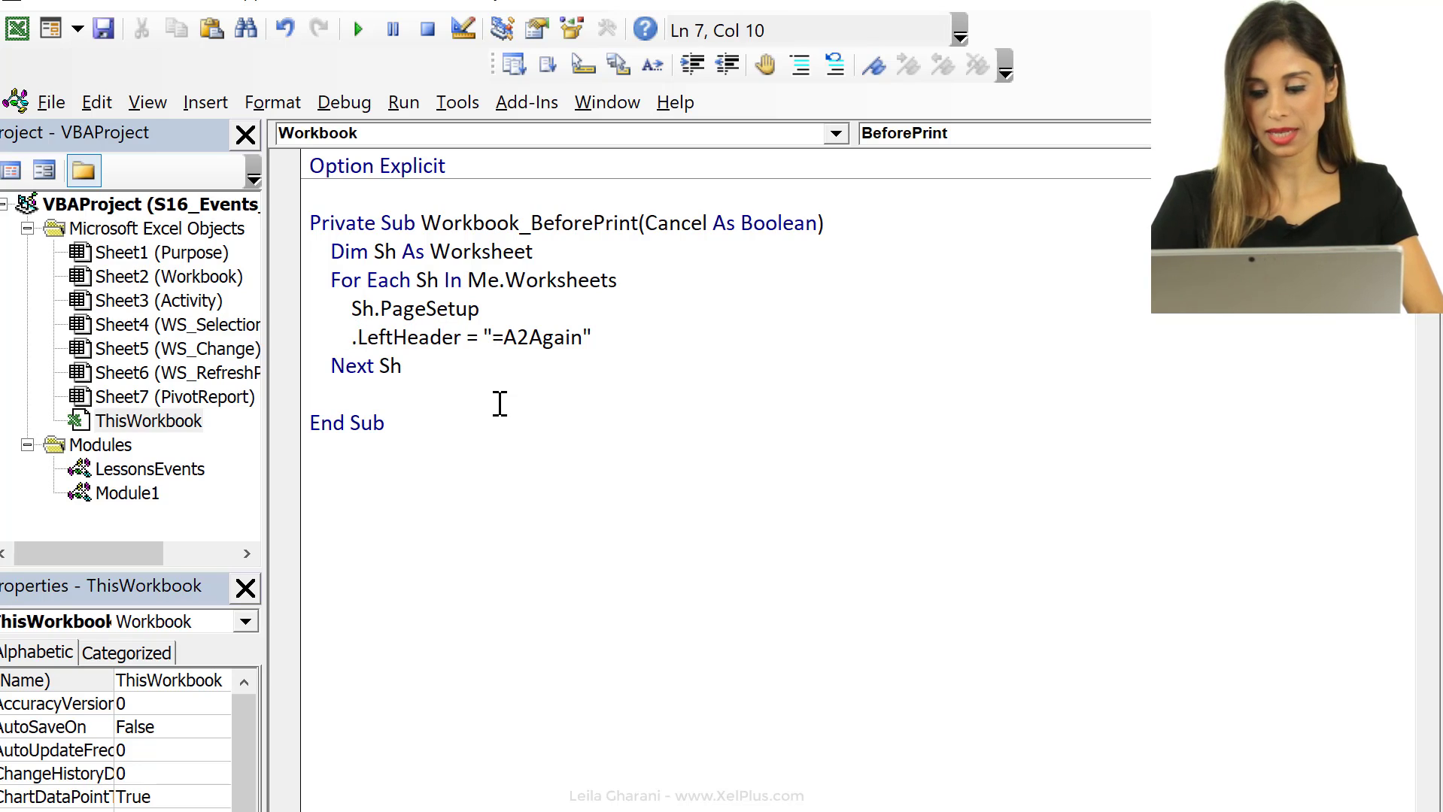
key("Left")
key("BackSpace")
key("BackSpace")
key("BackSpace")
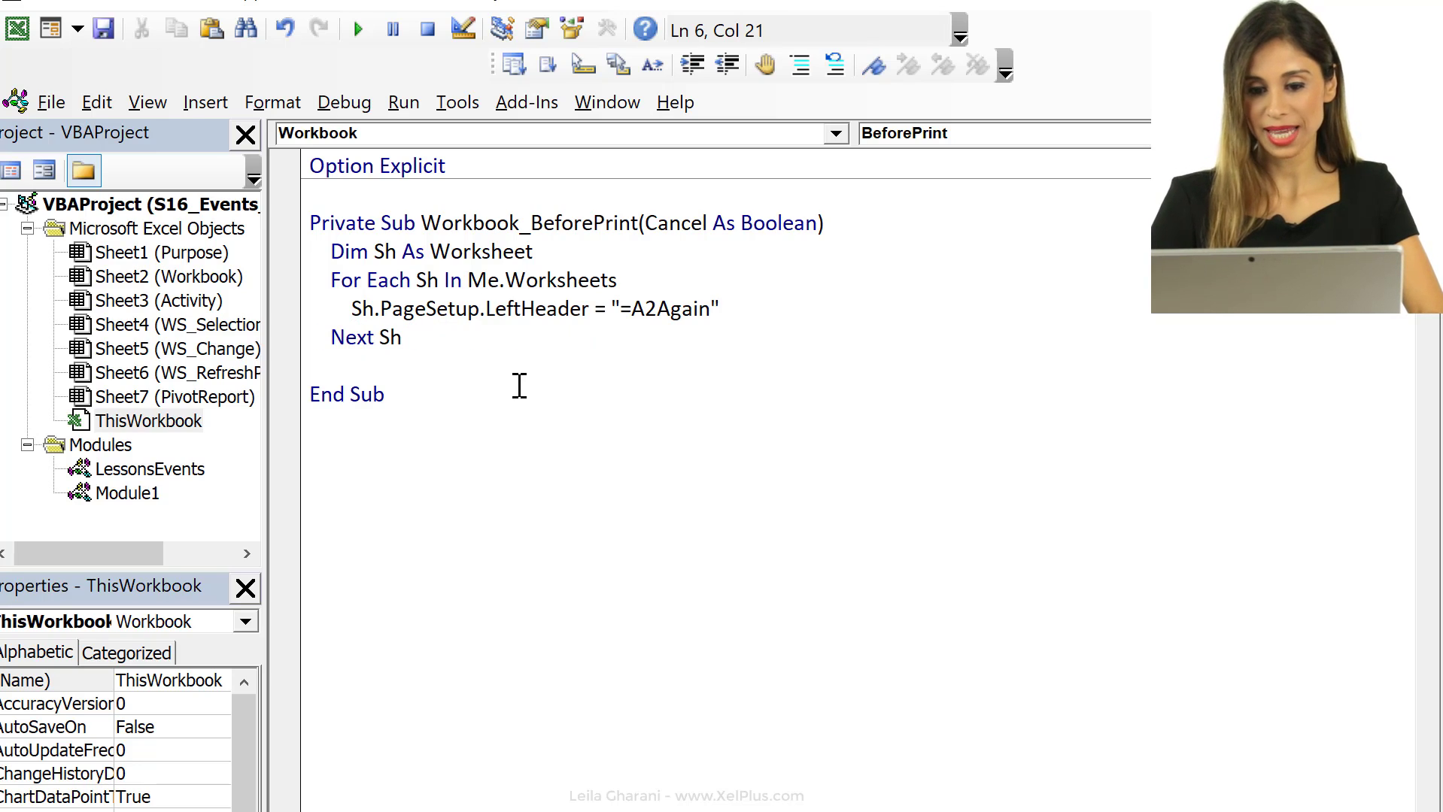
- Replace the "=A2Again" text with Sh.Range("A2").Value and remove the blank line before End Sub
left_click_drag(717, 308, 611, 309)
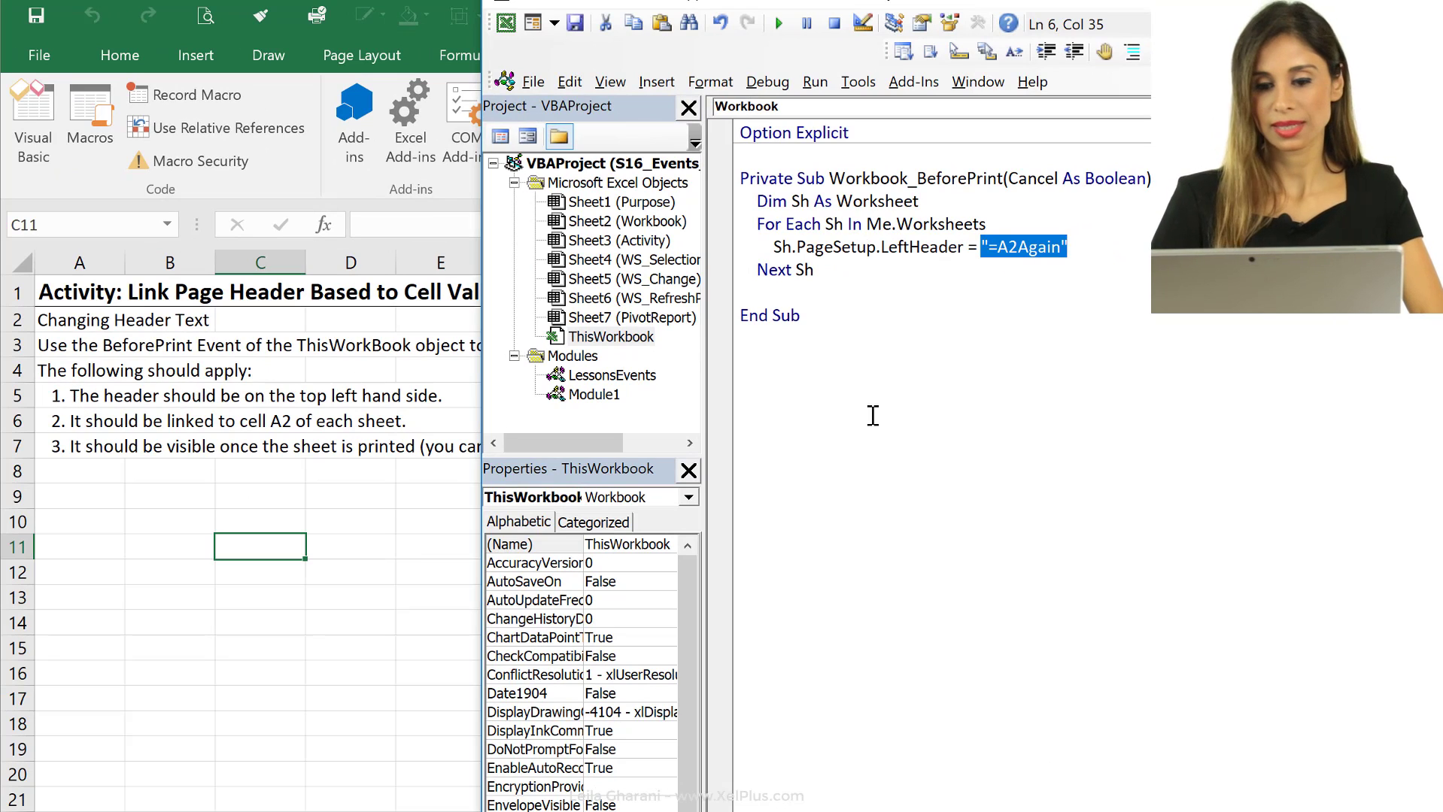
key("BackSpace")
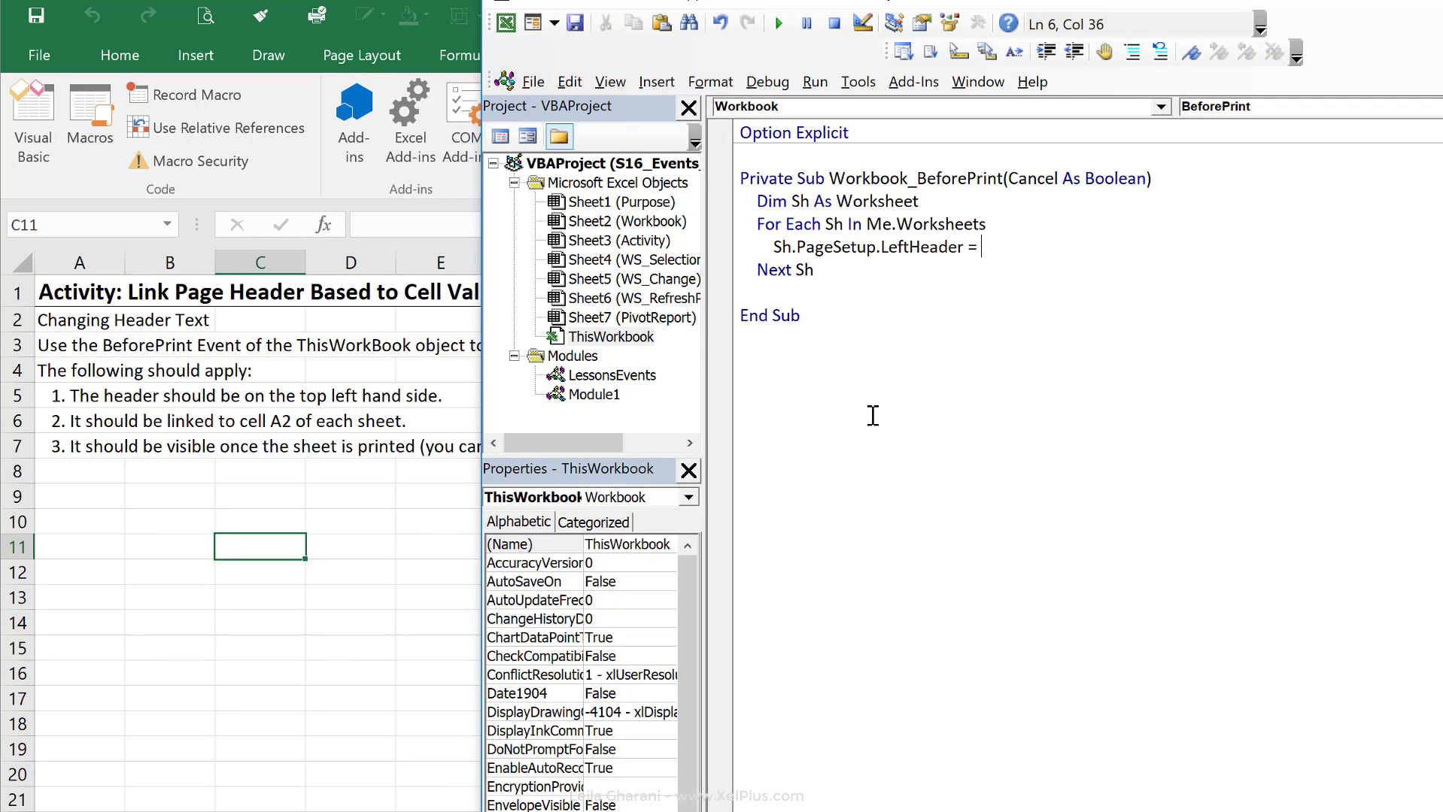
type("sh.range(")
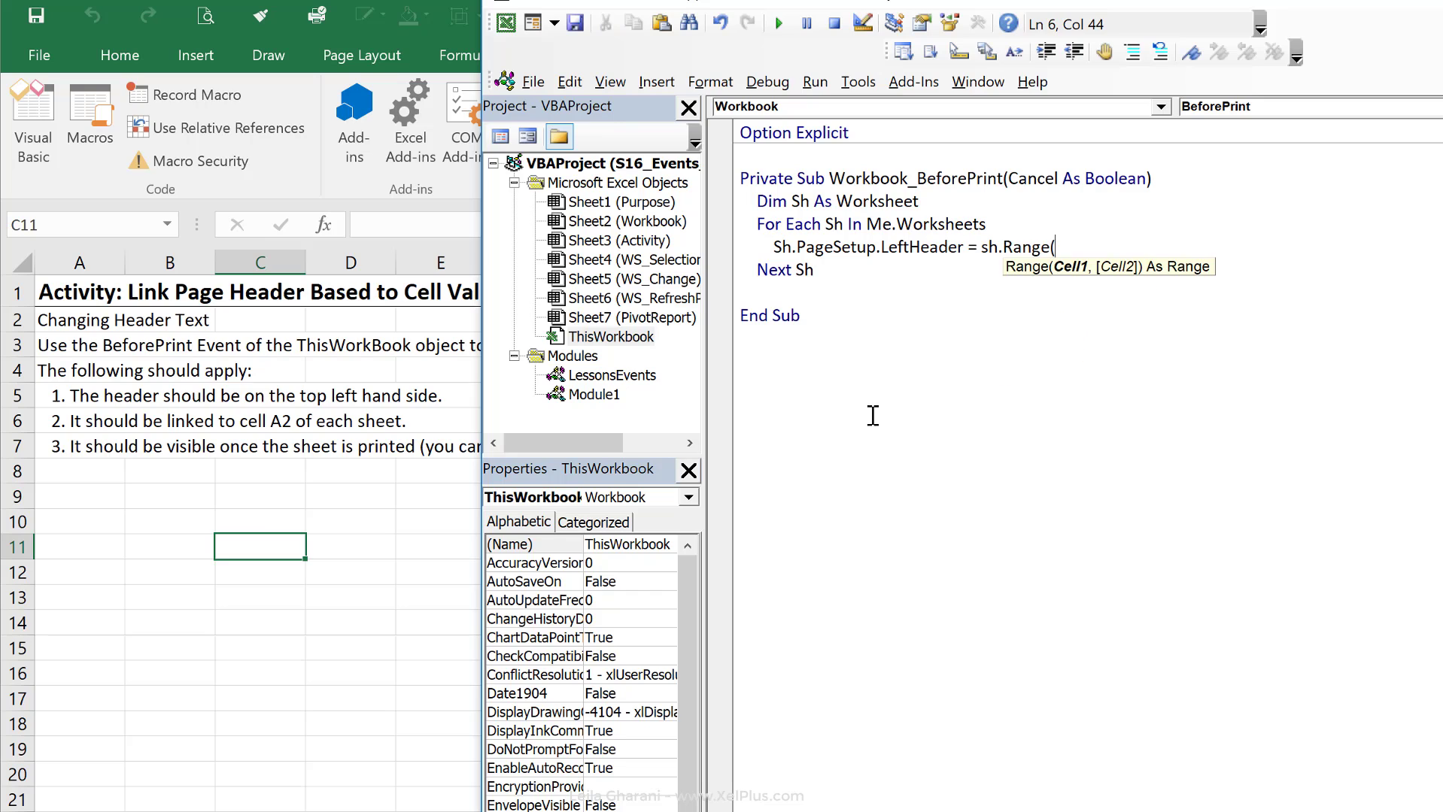
type("\"A2\").value")
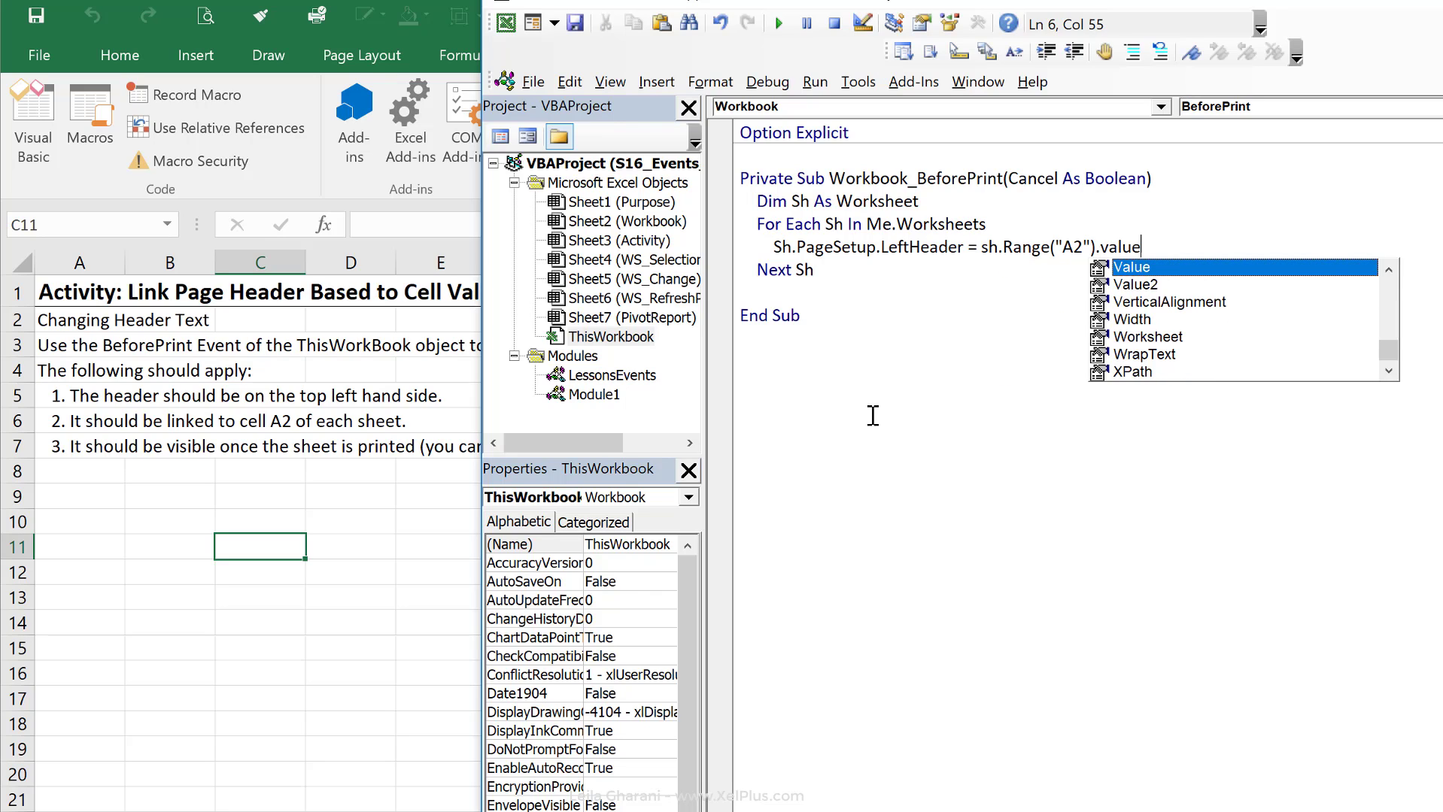
left_click(785, 315)
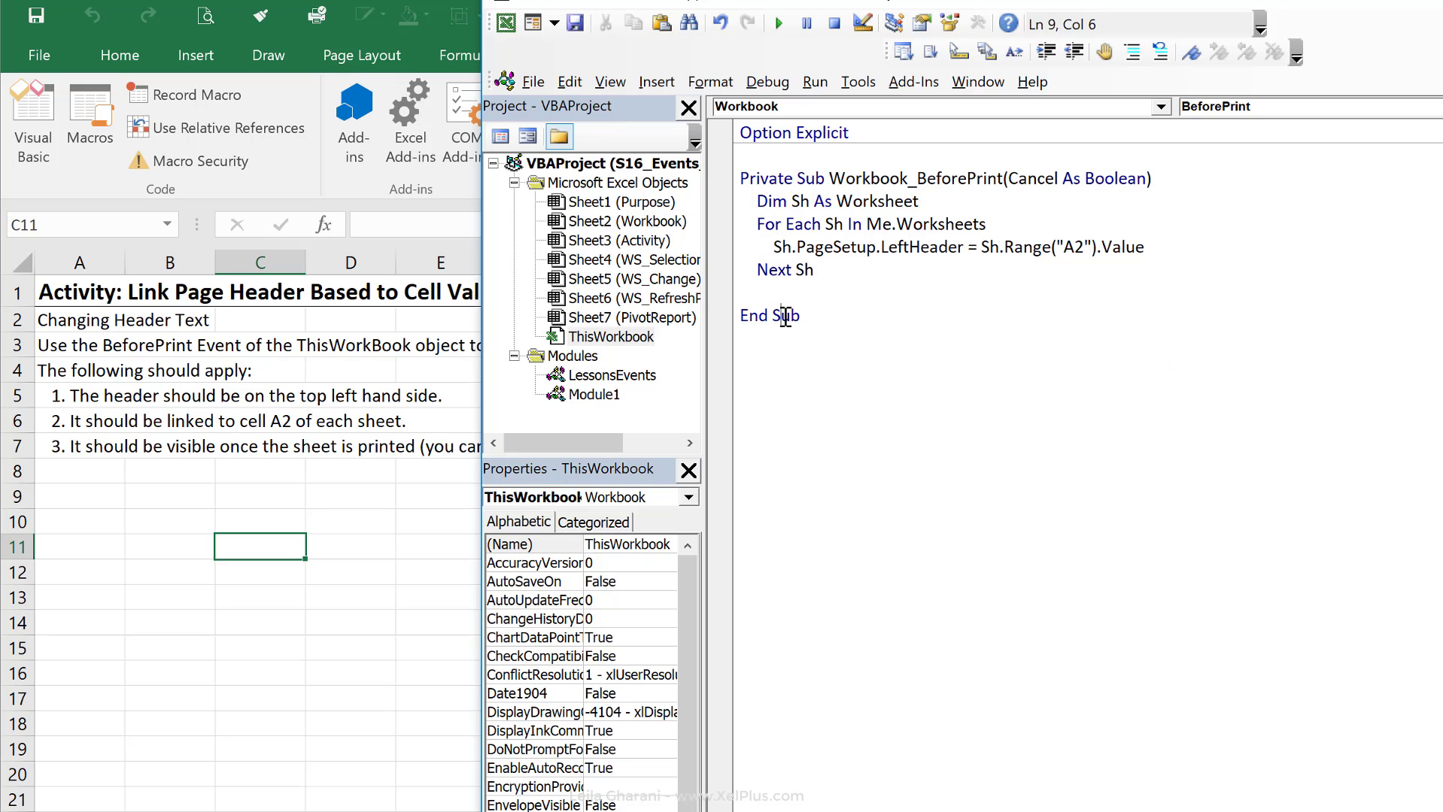
key("Delete")
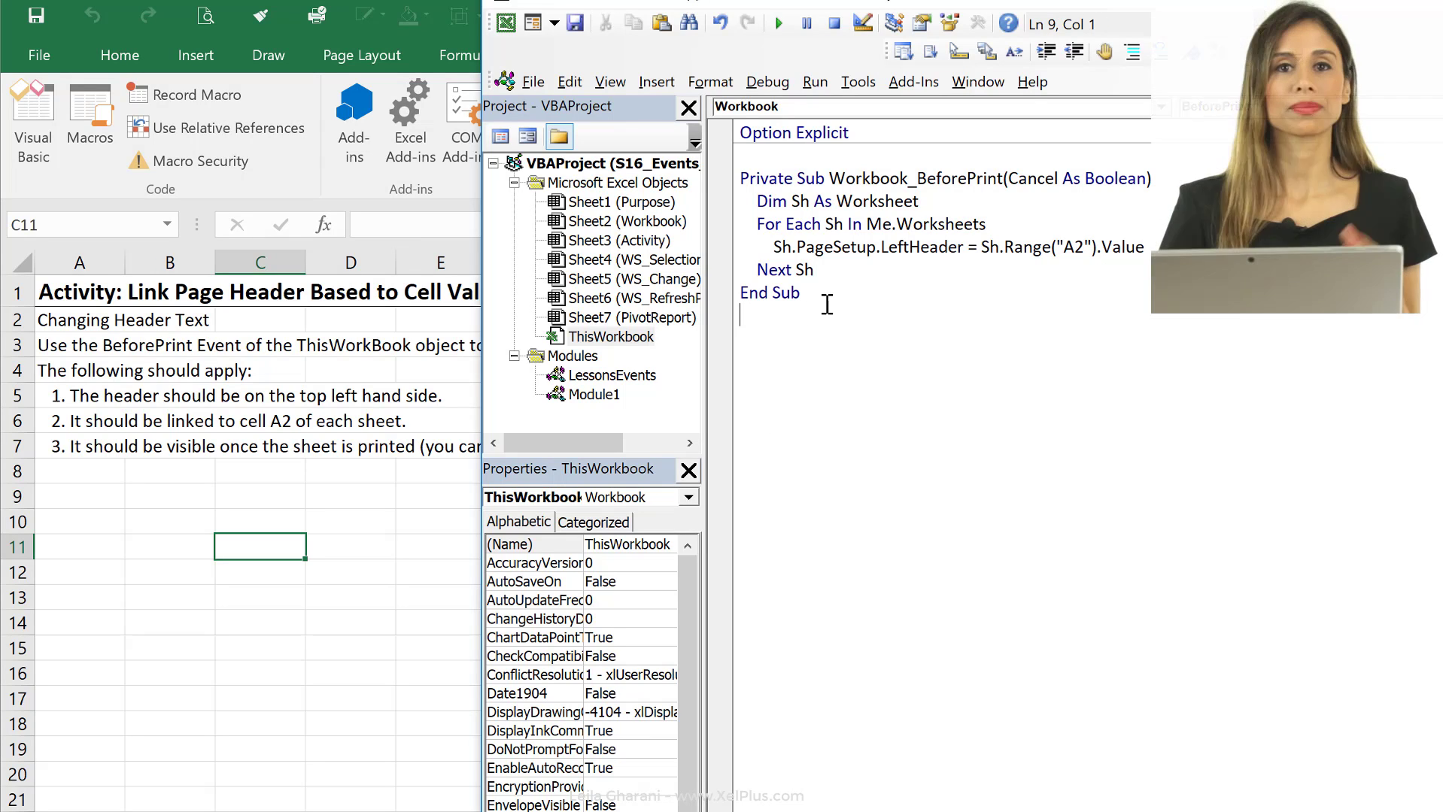
- Check the Activity sheet's print preview and publish the sheet as a PDF named S16_Events_Activity in the VBA folder
left_click(278, 466)
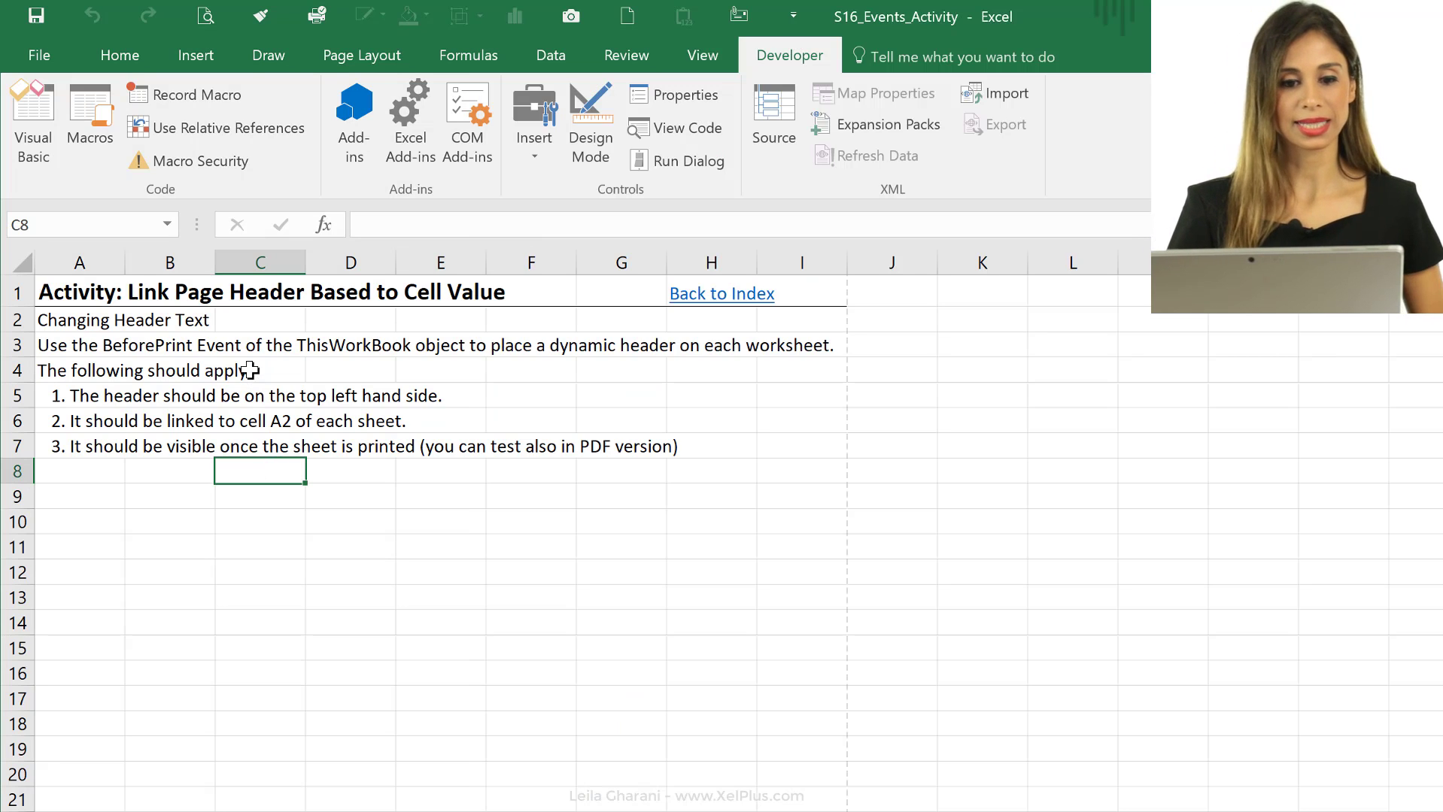
left_click(203, 24)
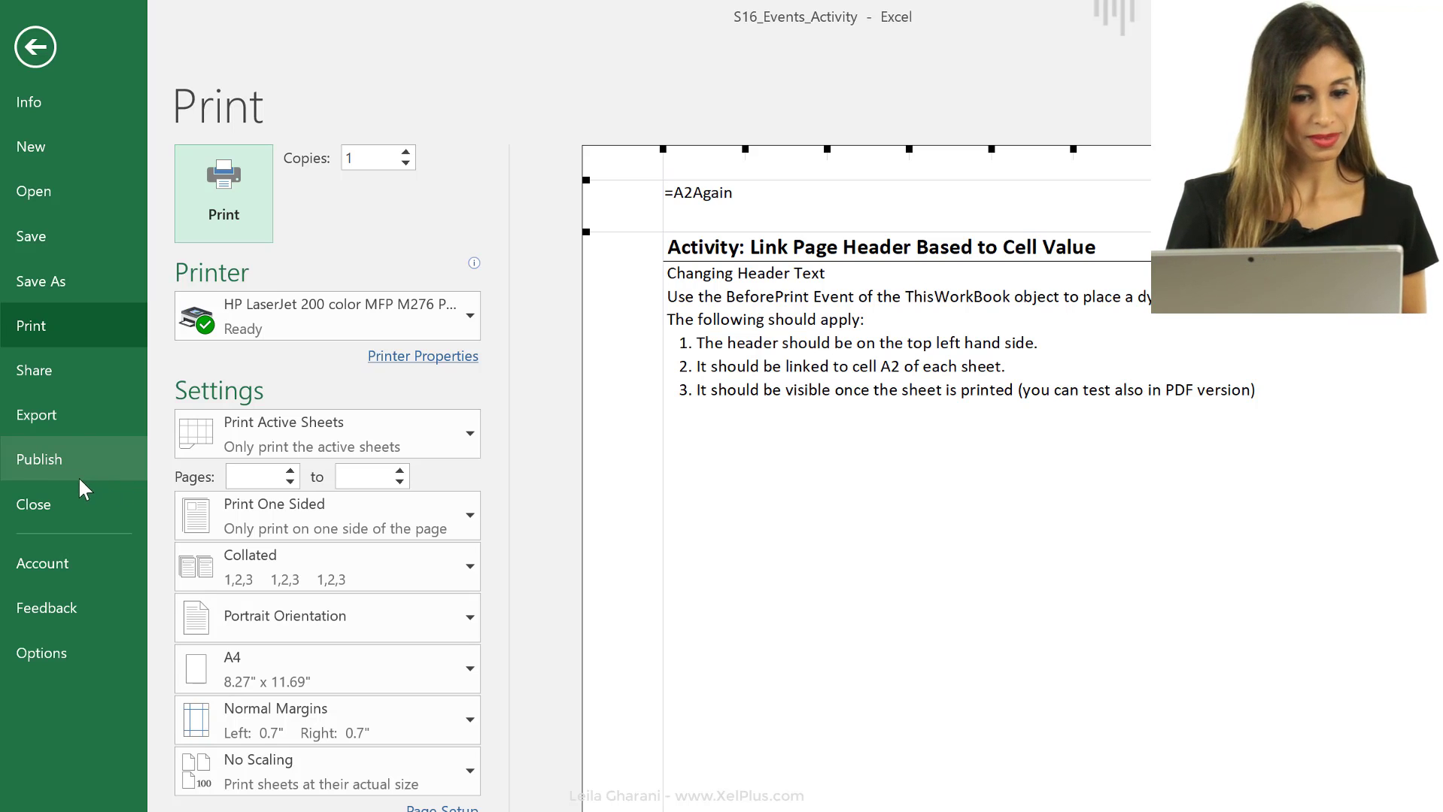
left_click(66, 413)
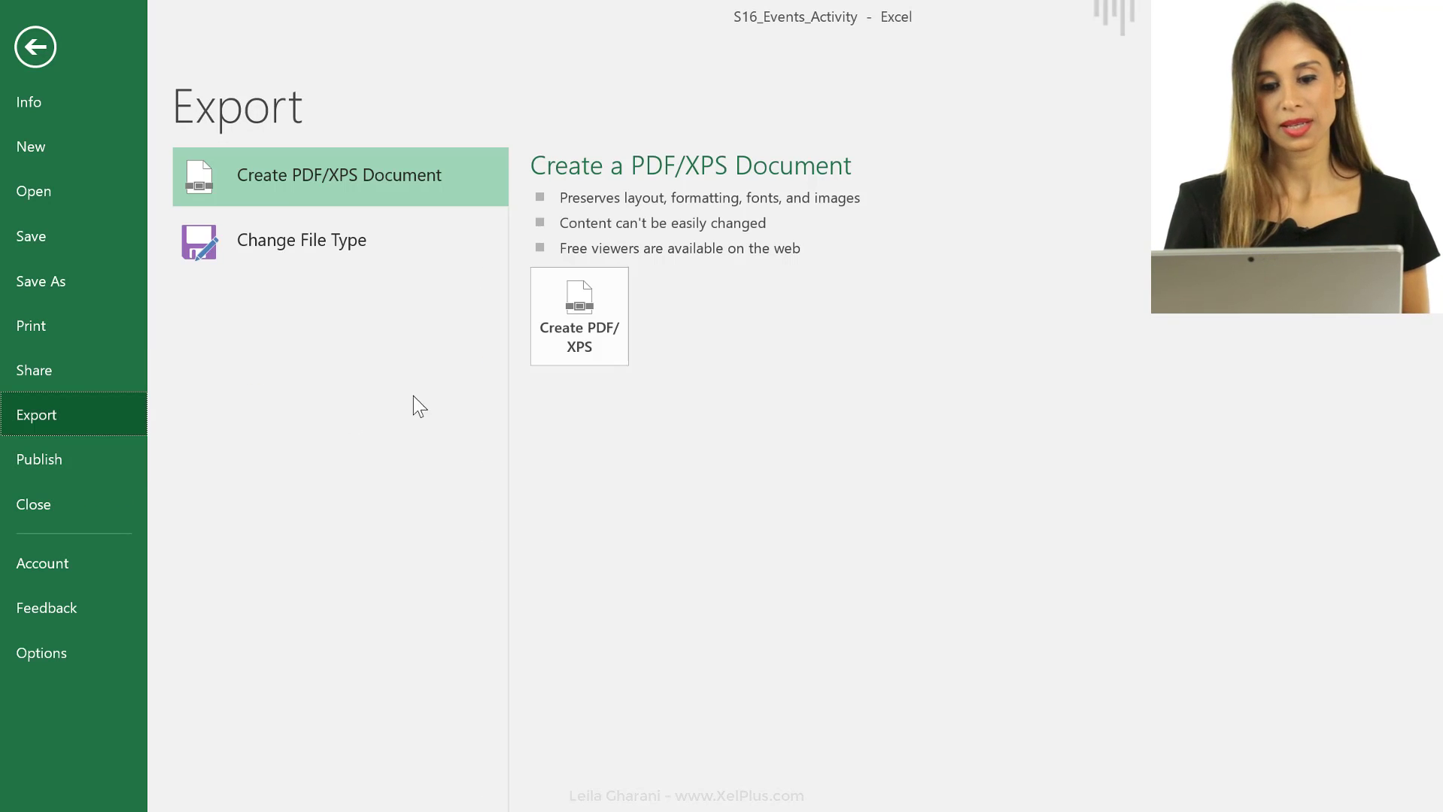
left_click(581, 357)
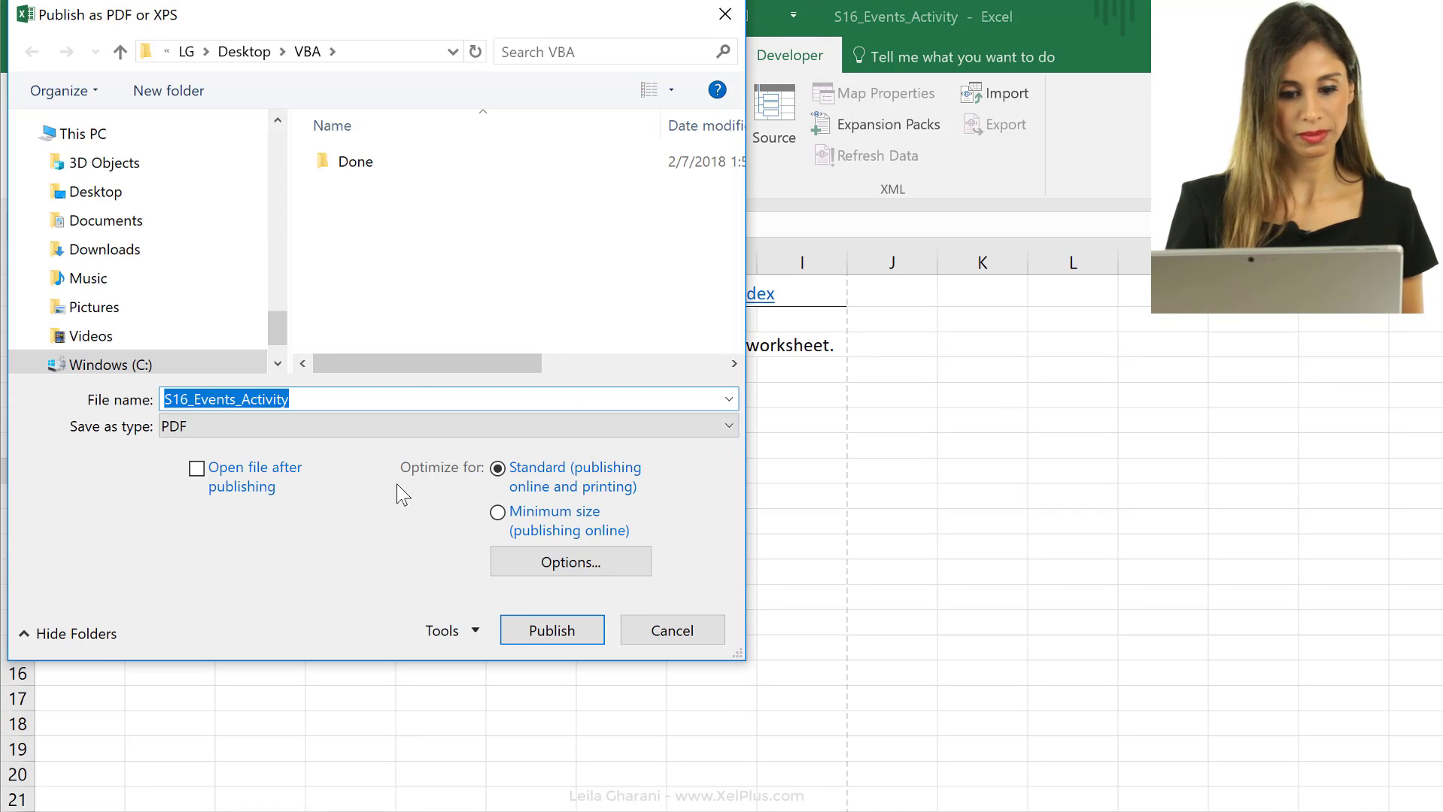
left_click(538, 630)
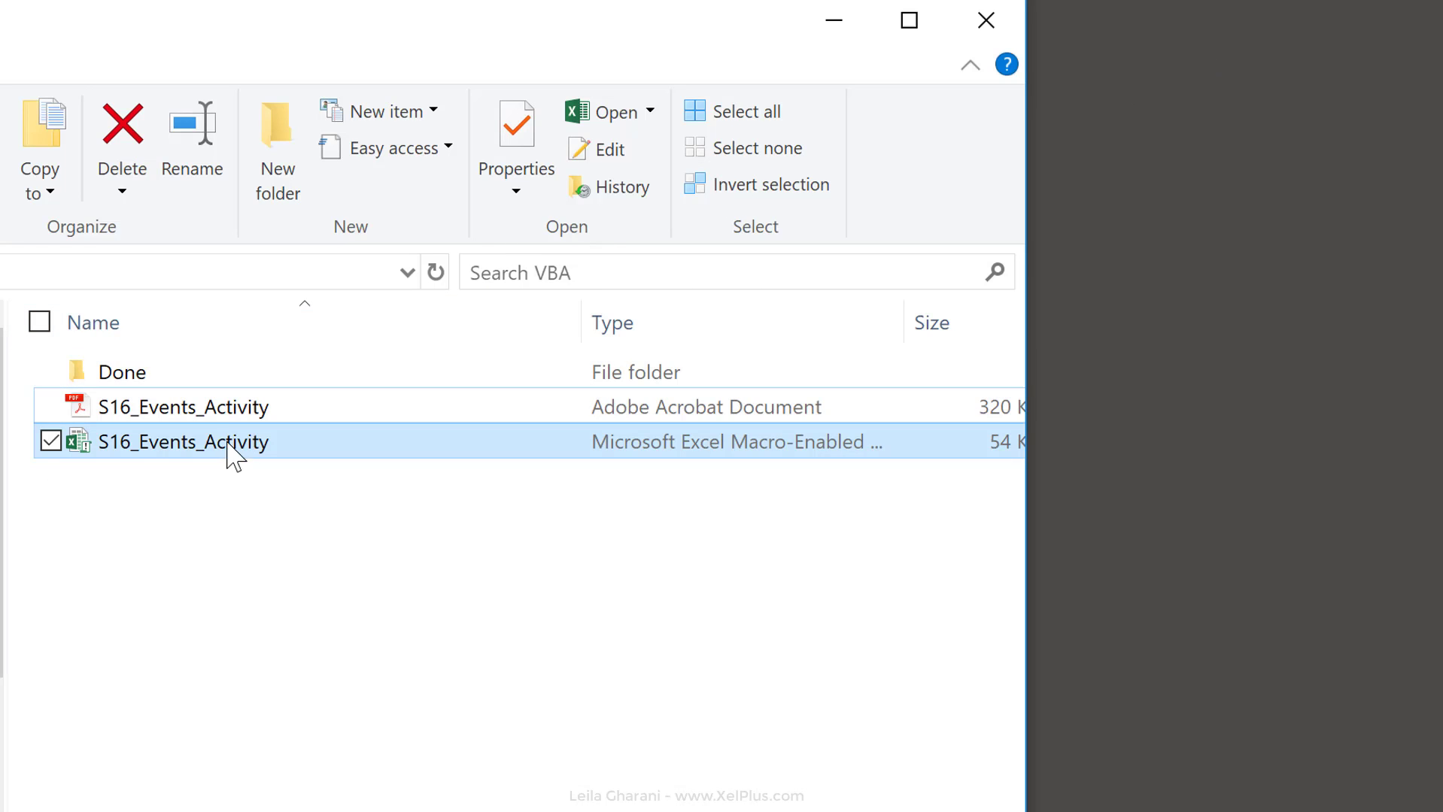
- Open the S16_Events_Activity PDF to check its header, and check the Activity sheet's print preview again
left_click(213, 406)
key("Return")
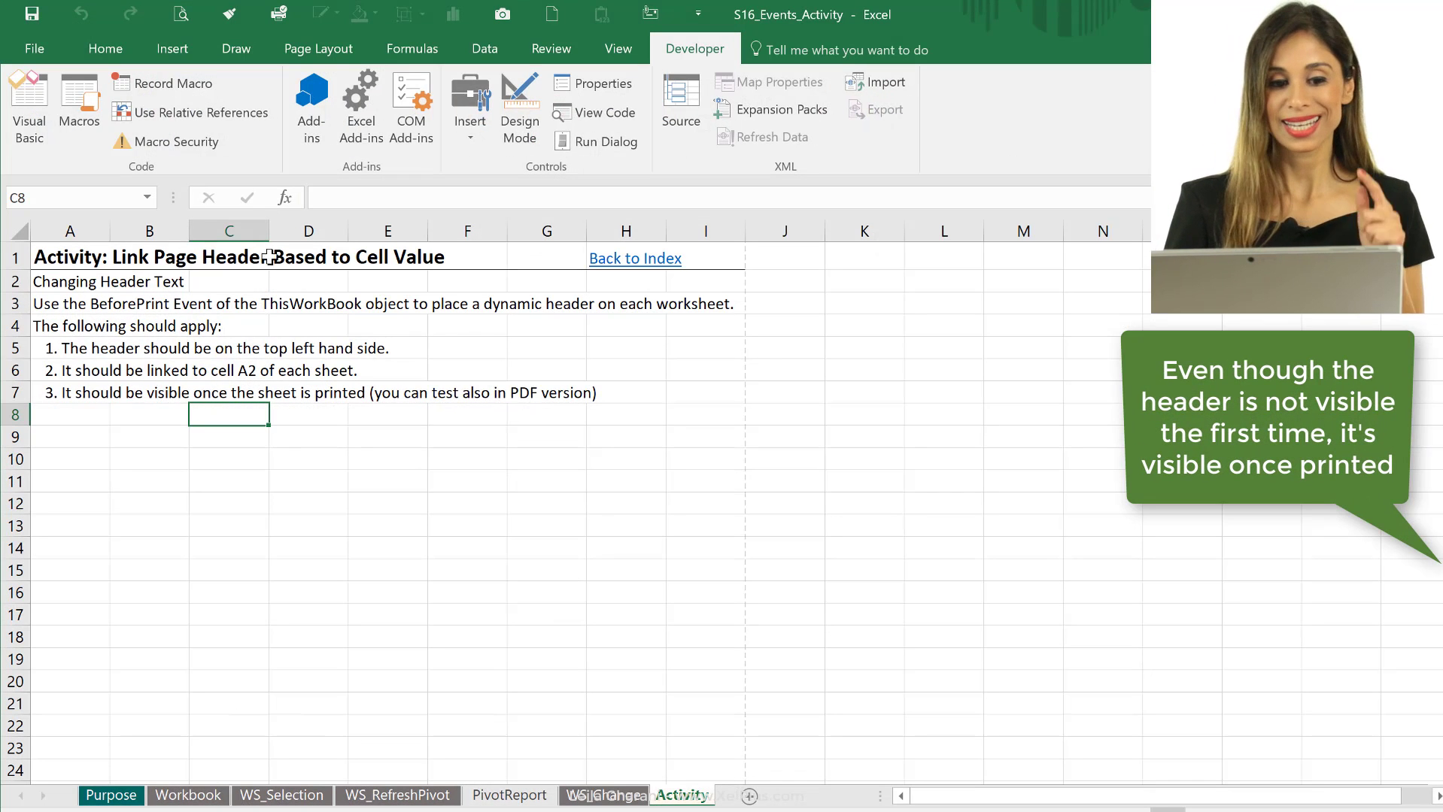
left_click(179, 16)
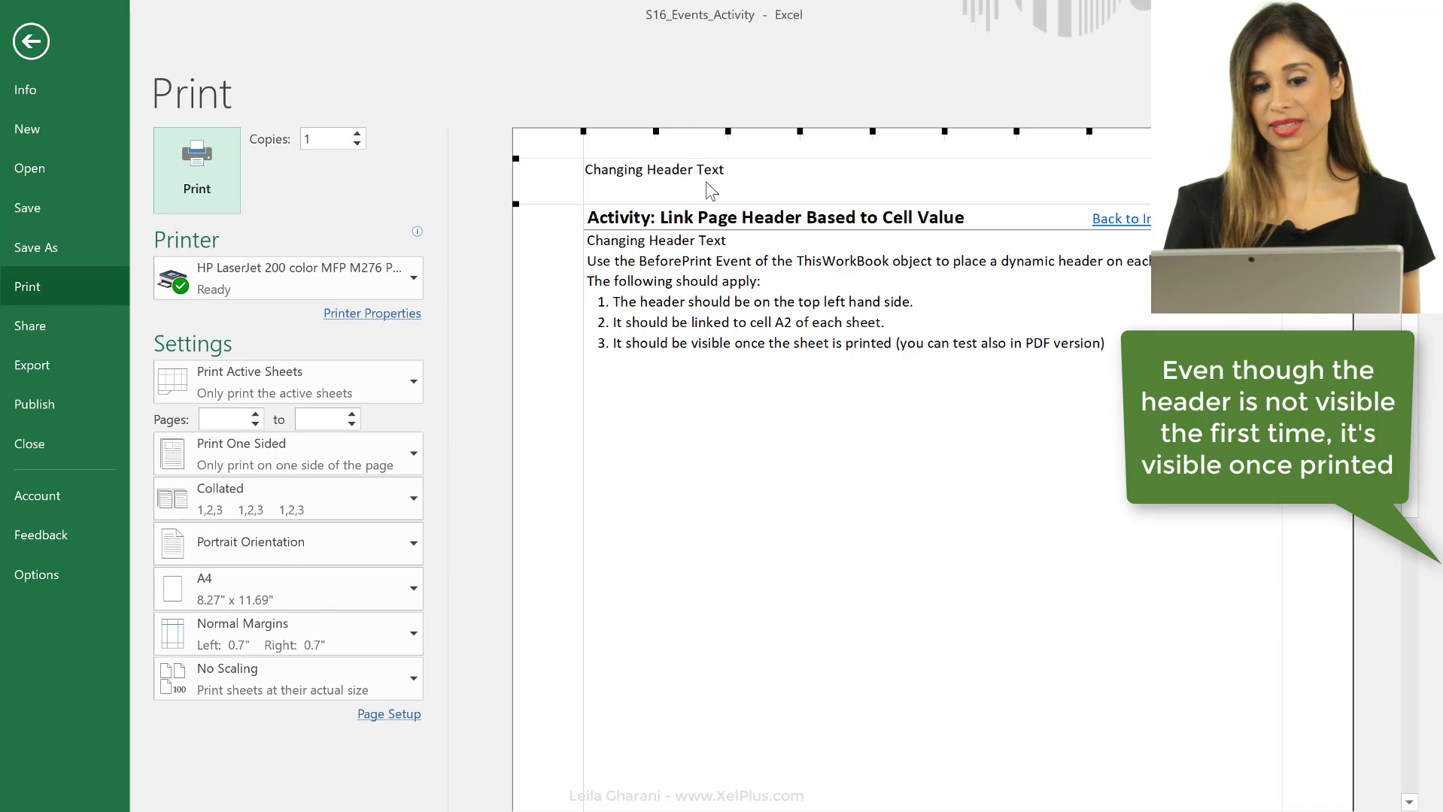
left_click(30, 40)
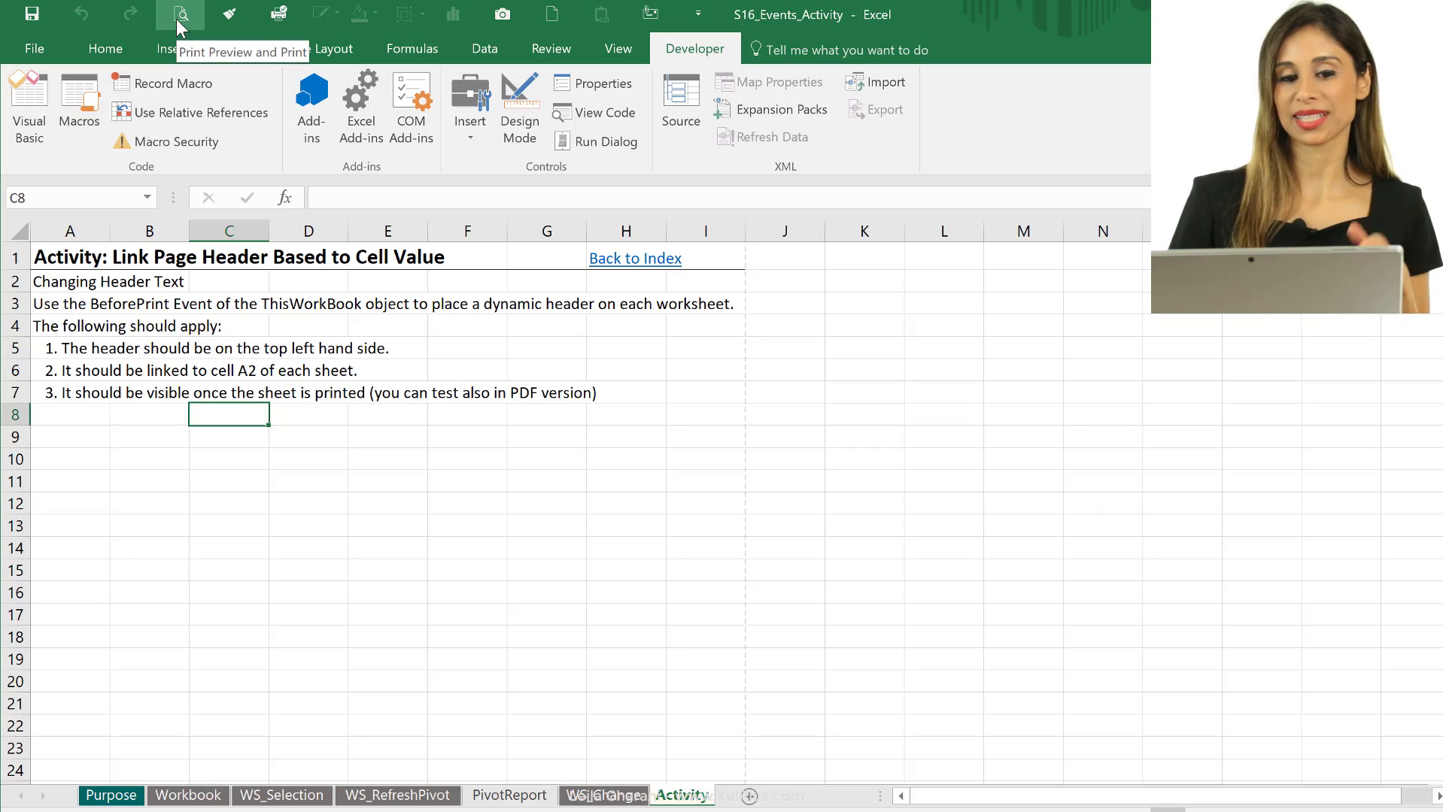
- Add Print Preview Full Screen from Commands Not in the Ribbon to the Quick Access Toolbar for all documents
left_click(697, 13)
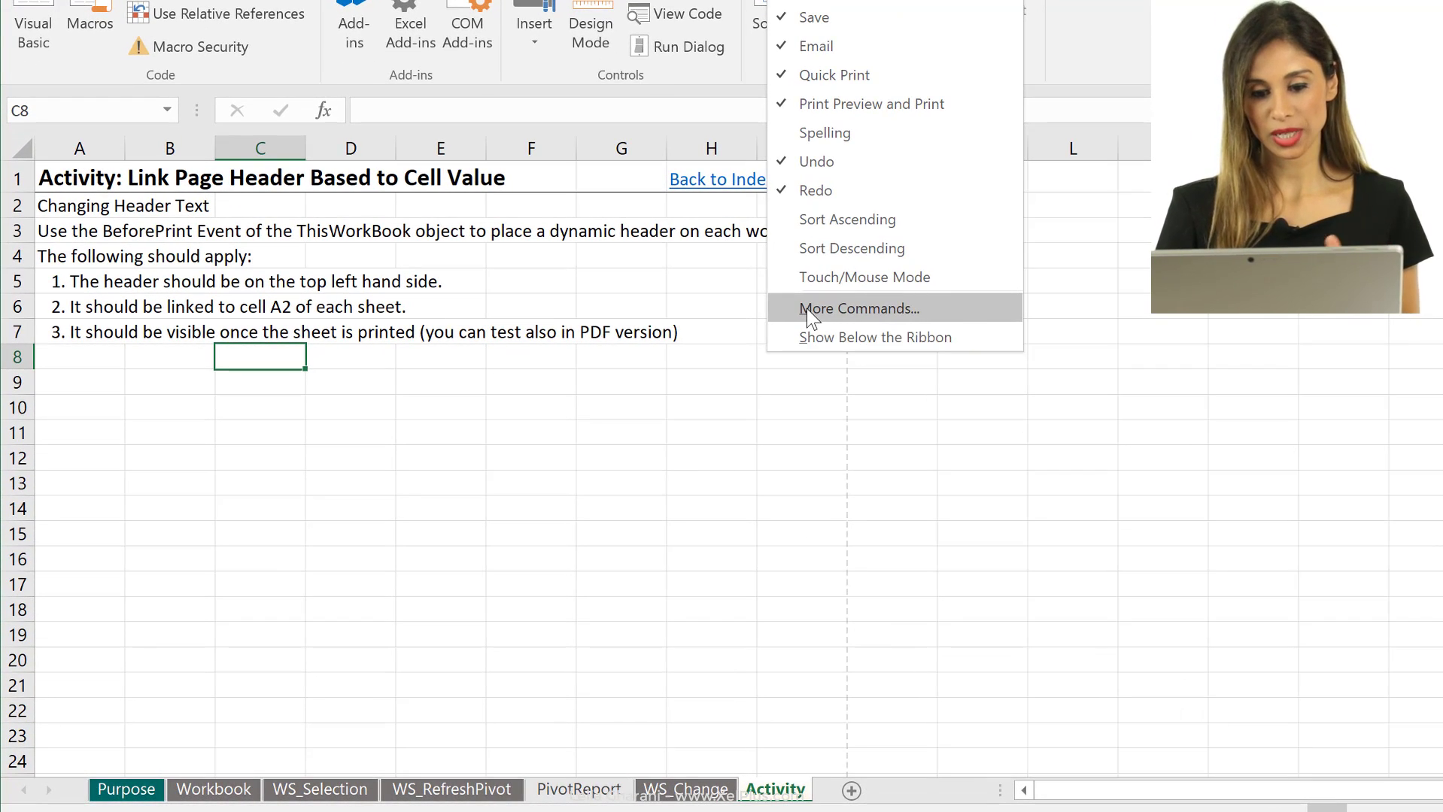
left_click(805, 309)
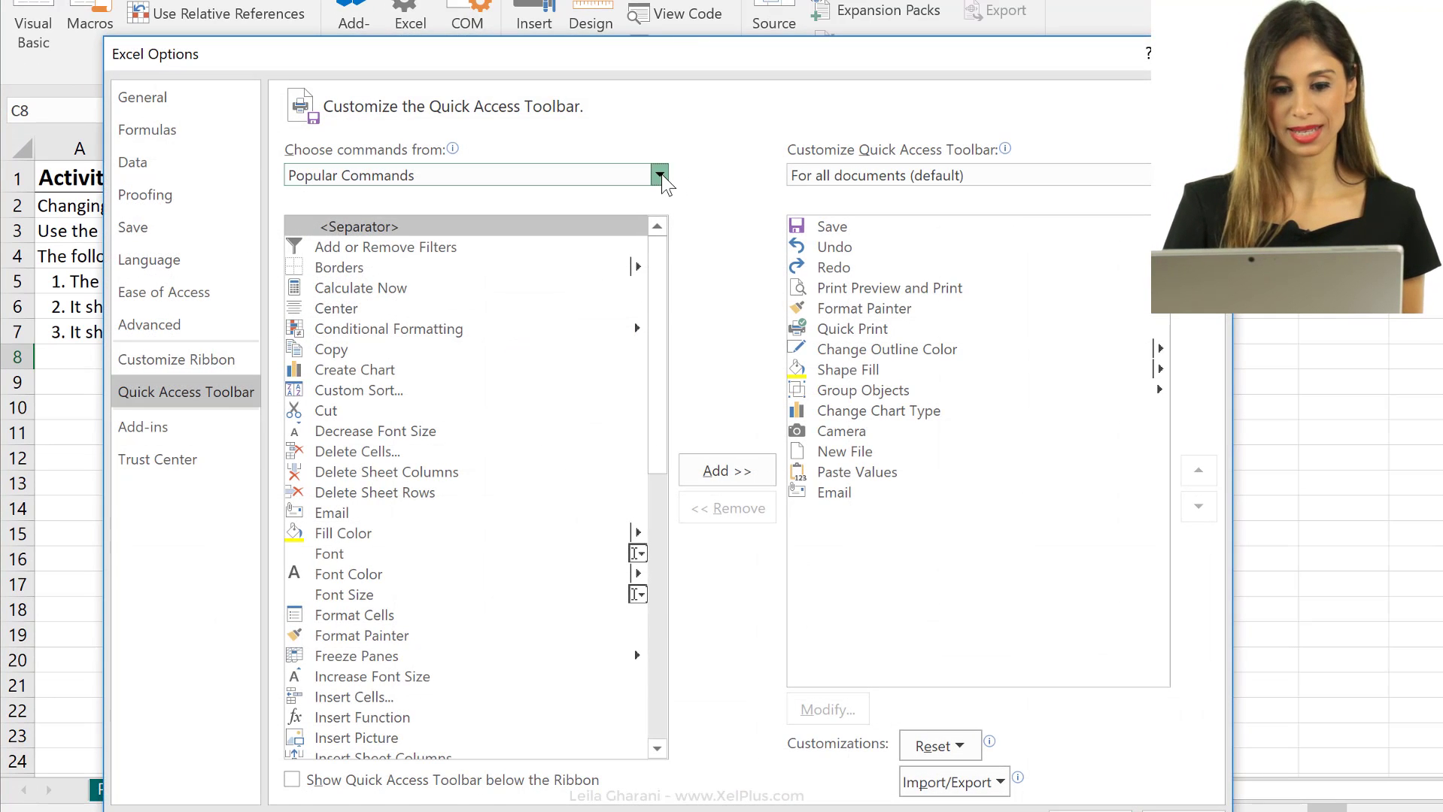
left_click(662, 174)
left_click(464, 222)
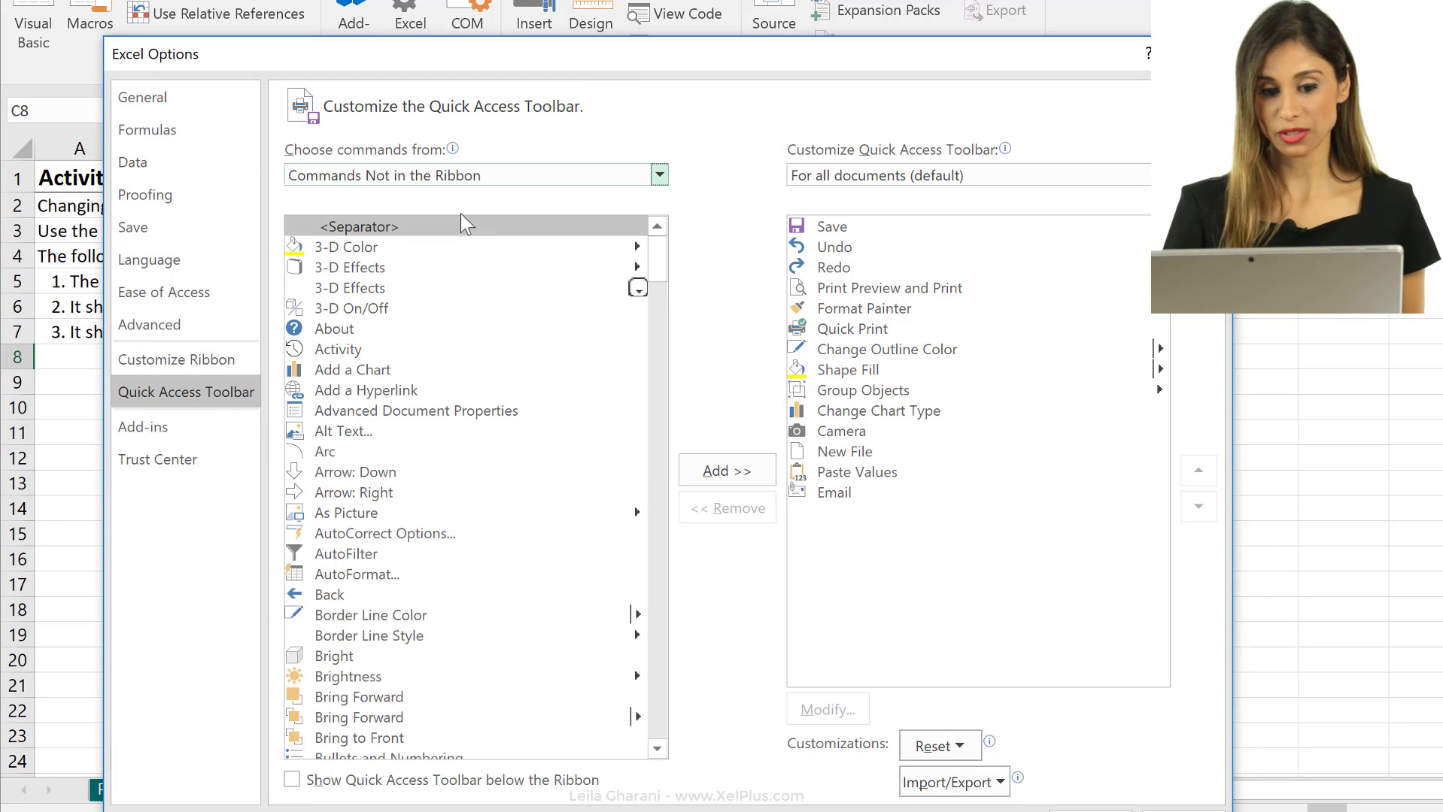
left_click_drag(662, 273, 688, 514)
scroll(443, 327, "down", 15)
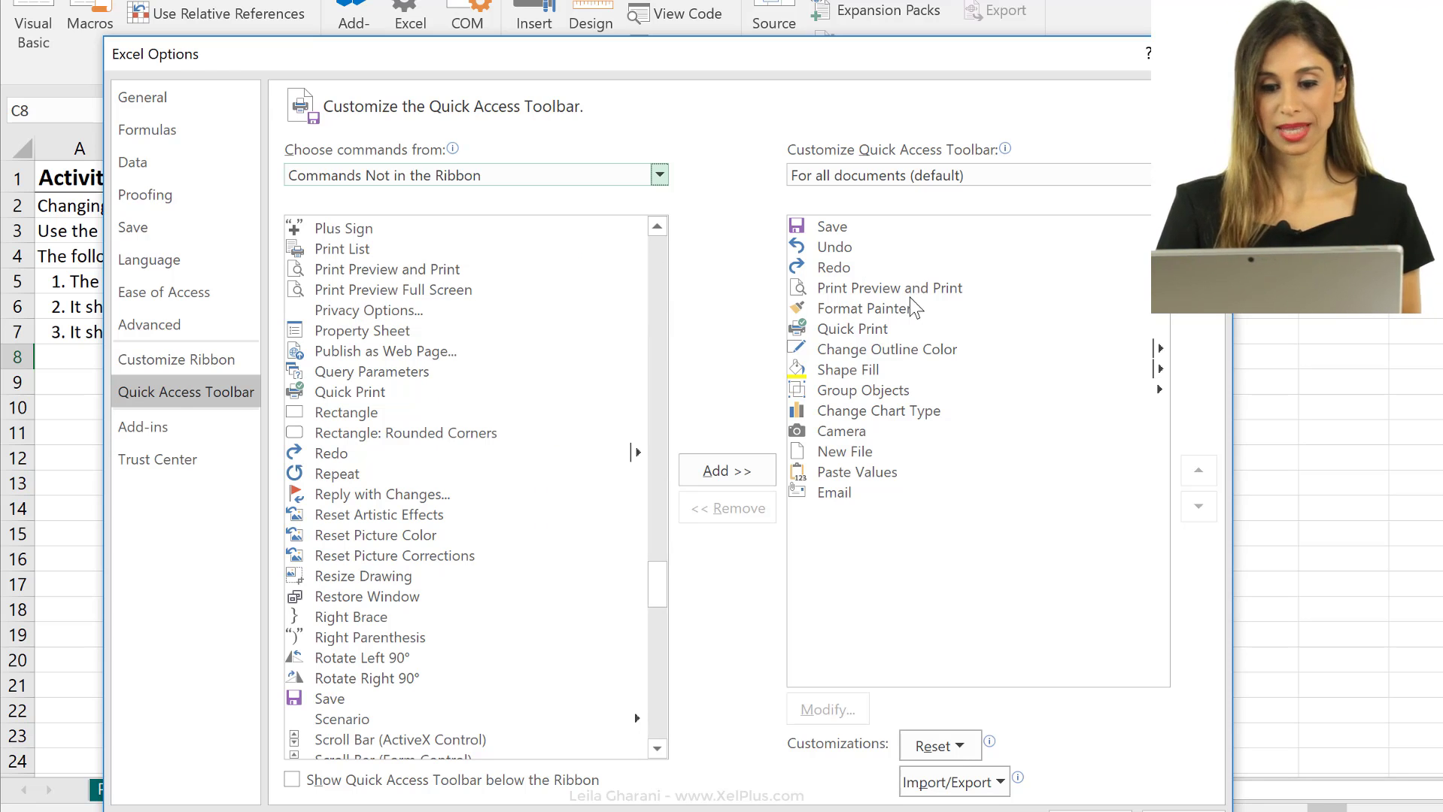
left_click(421, 290)
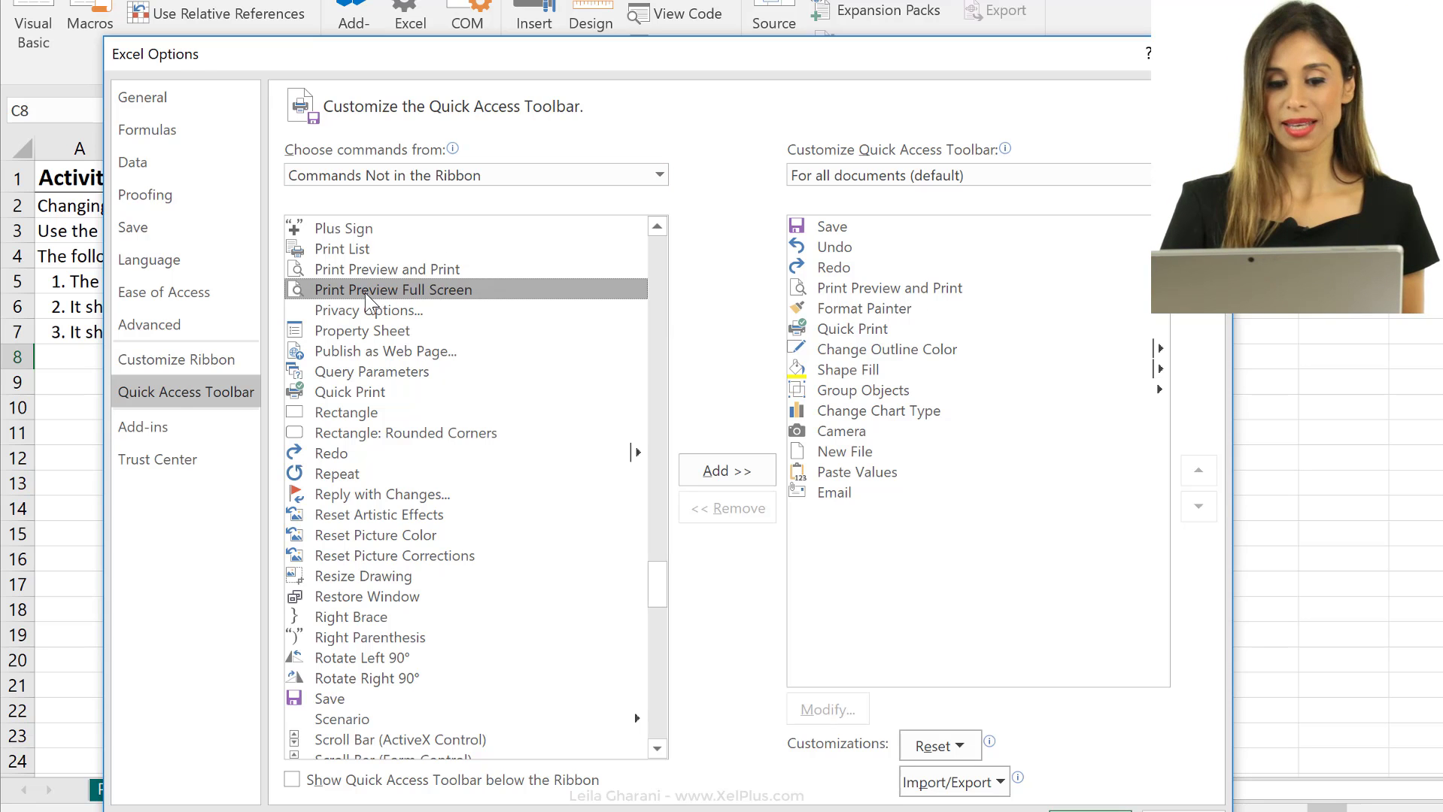
left_click(741, 470)
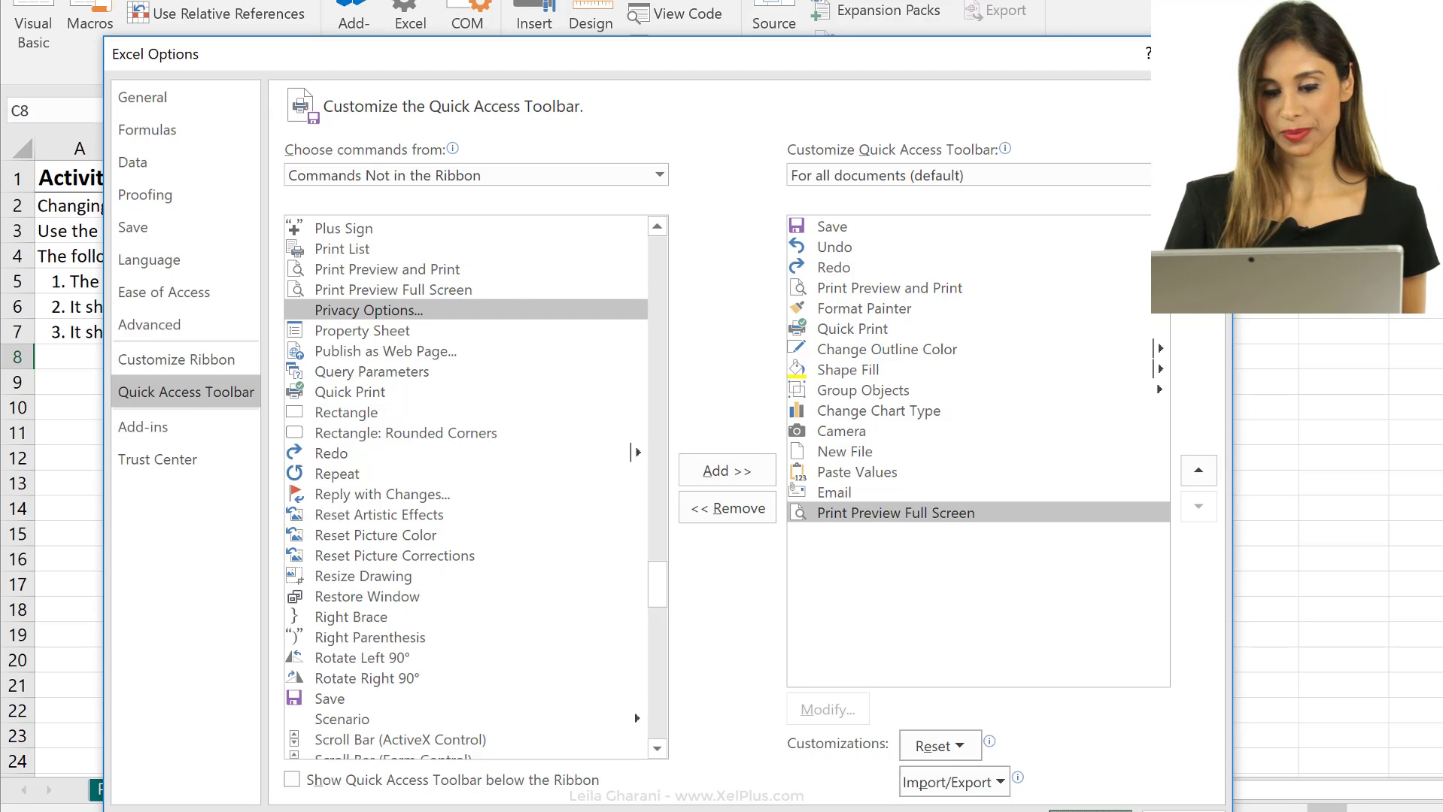
left_click(1091, 811)
left_click(621, 284)
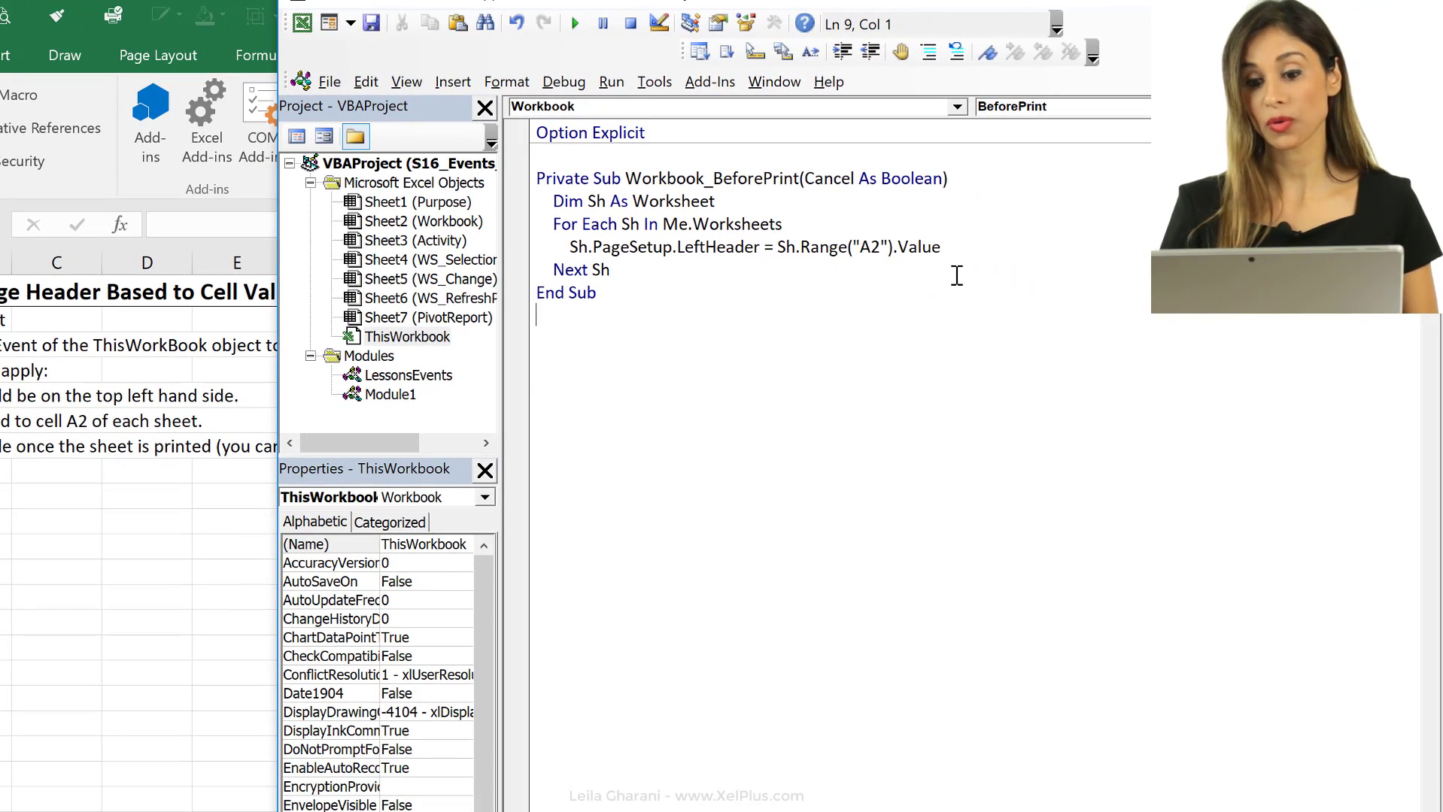
- Append & vbTab & Date to the Sh.PageSetup.LeftHeader assignment after Sh.Range("A2").Value in the For Each loop
left_click(947, 232)
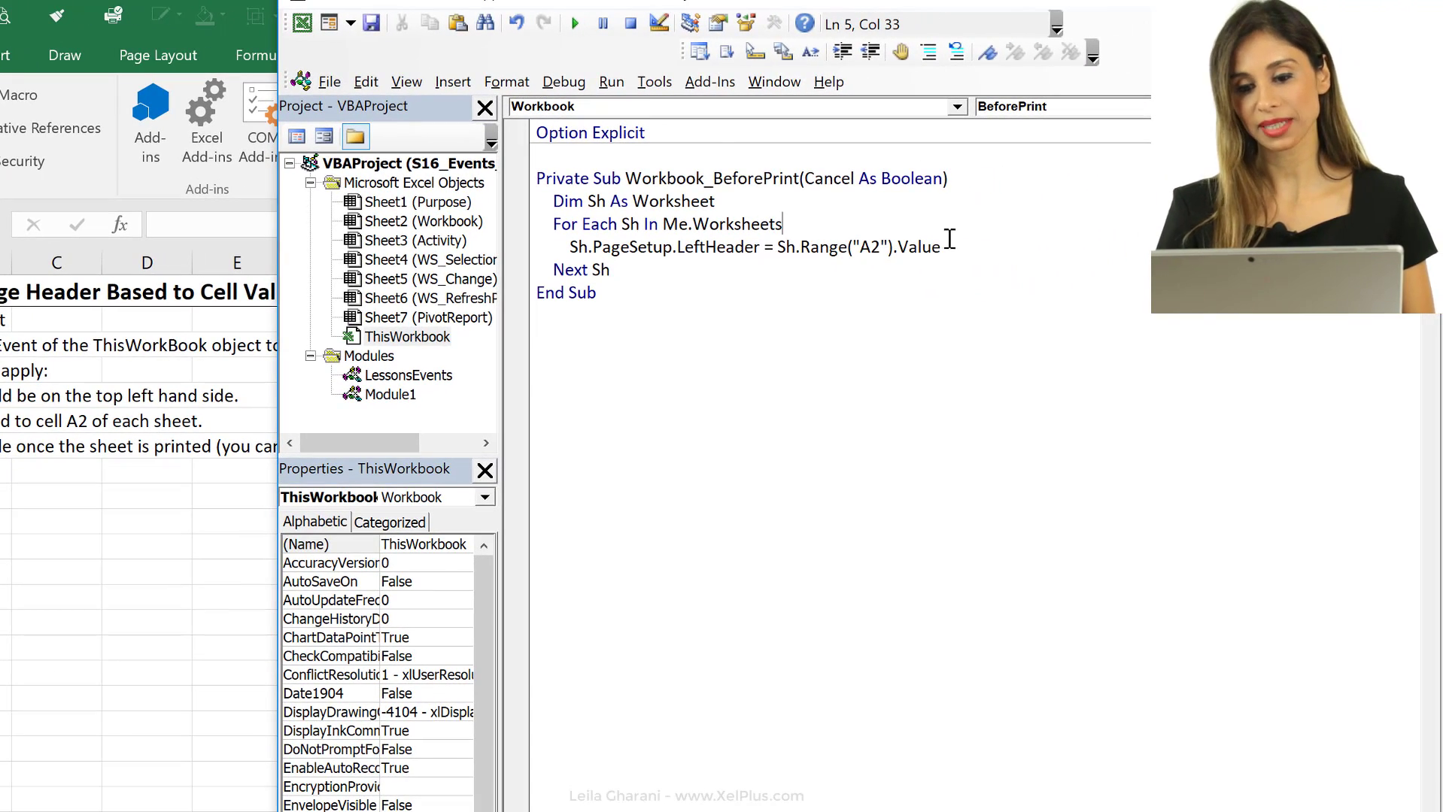
left_click(954, 249)
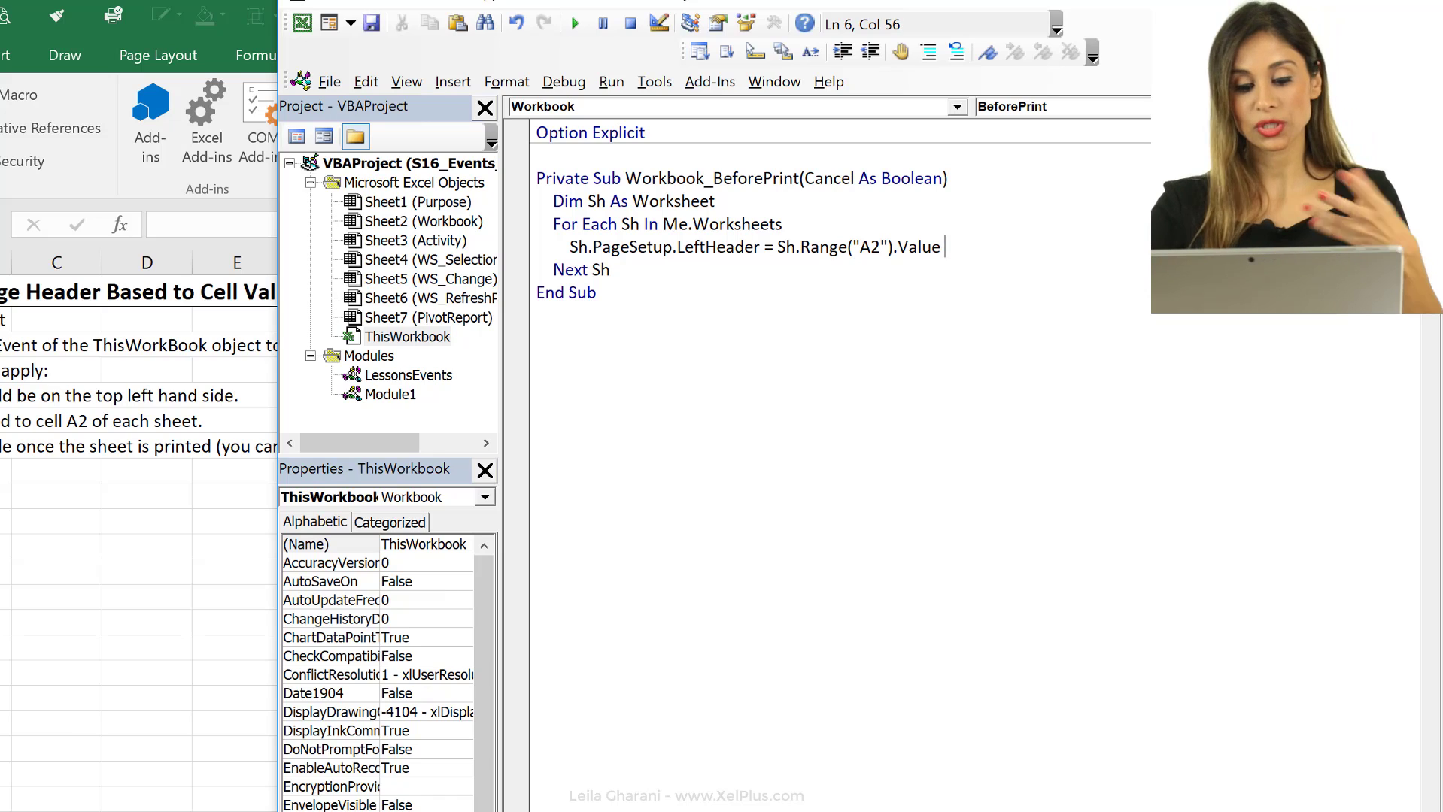
type("&")
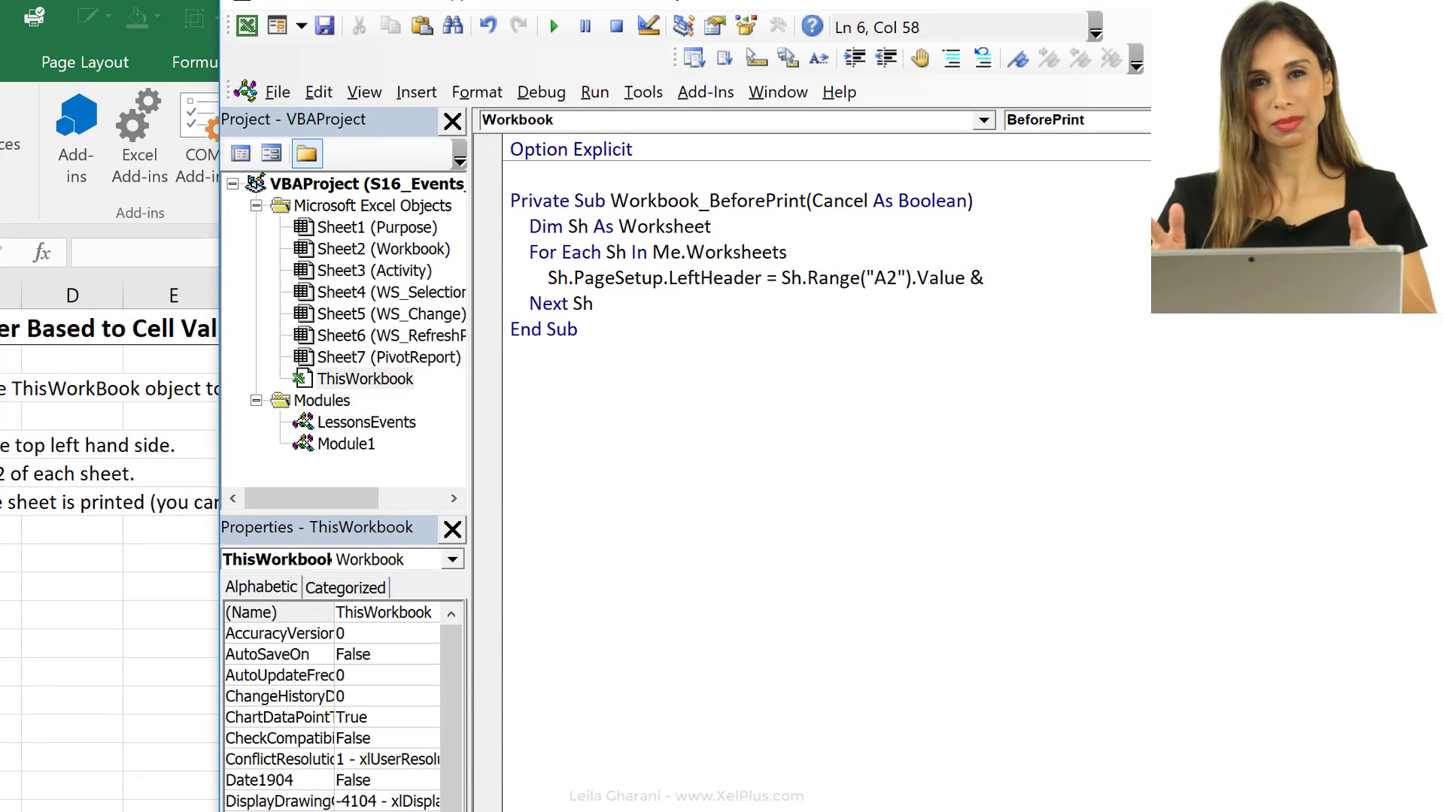
type(" vbt")
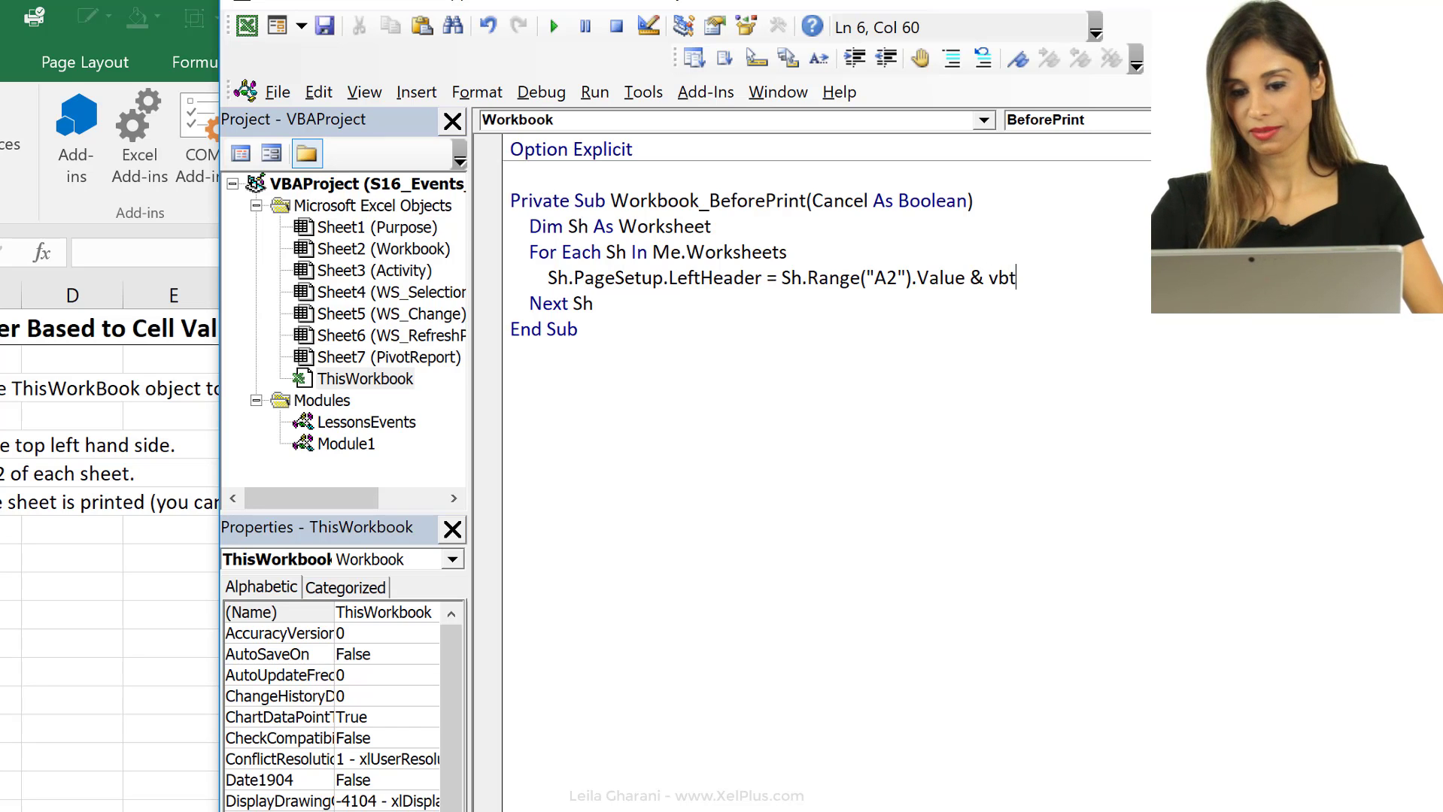
type("ab & date")
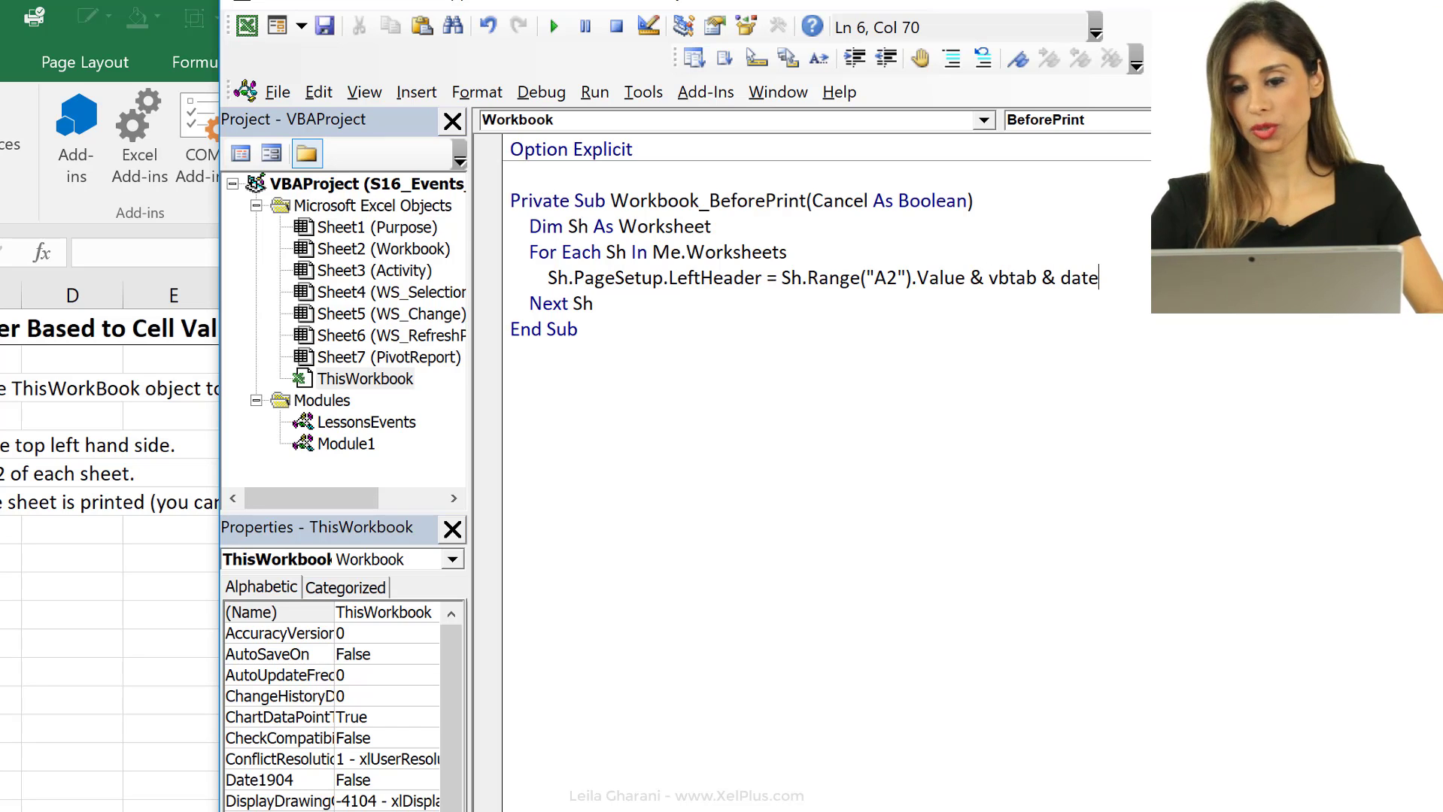
key("Return")
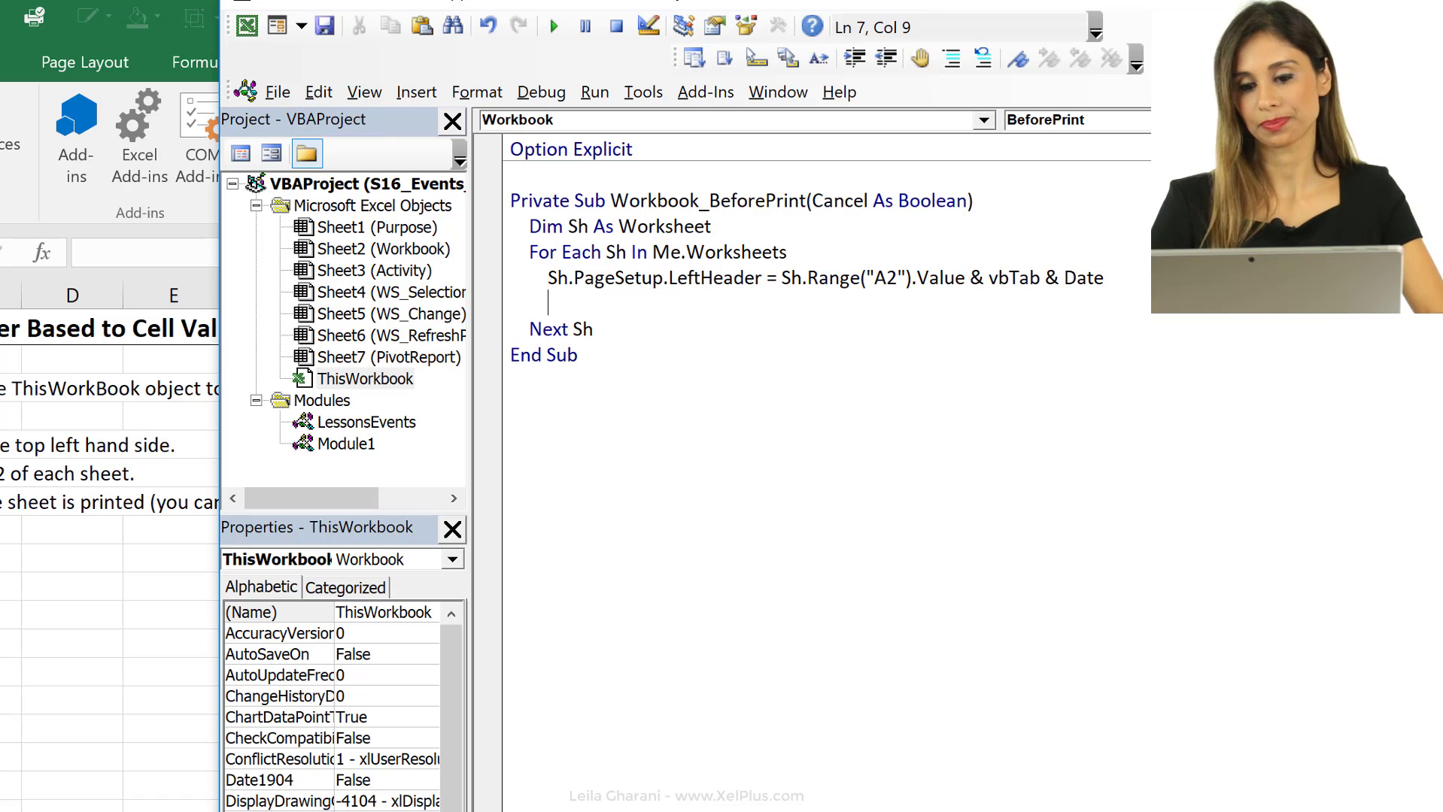
- Return to the Activity sheet and check its header in the standard print preview, the full-screen preview, and the standard preview again
key("alt+F11")
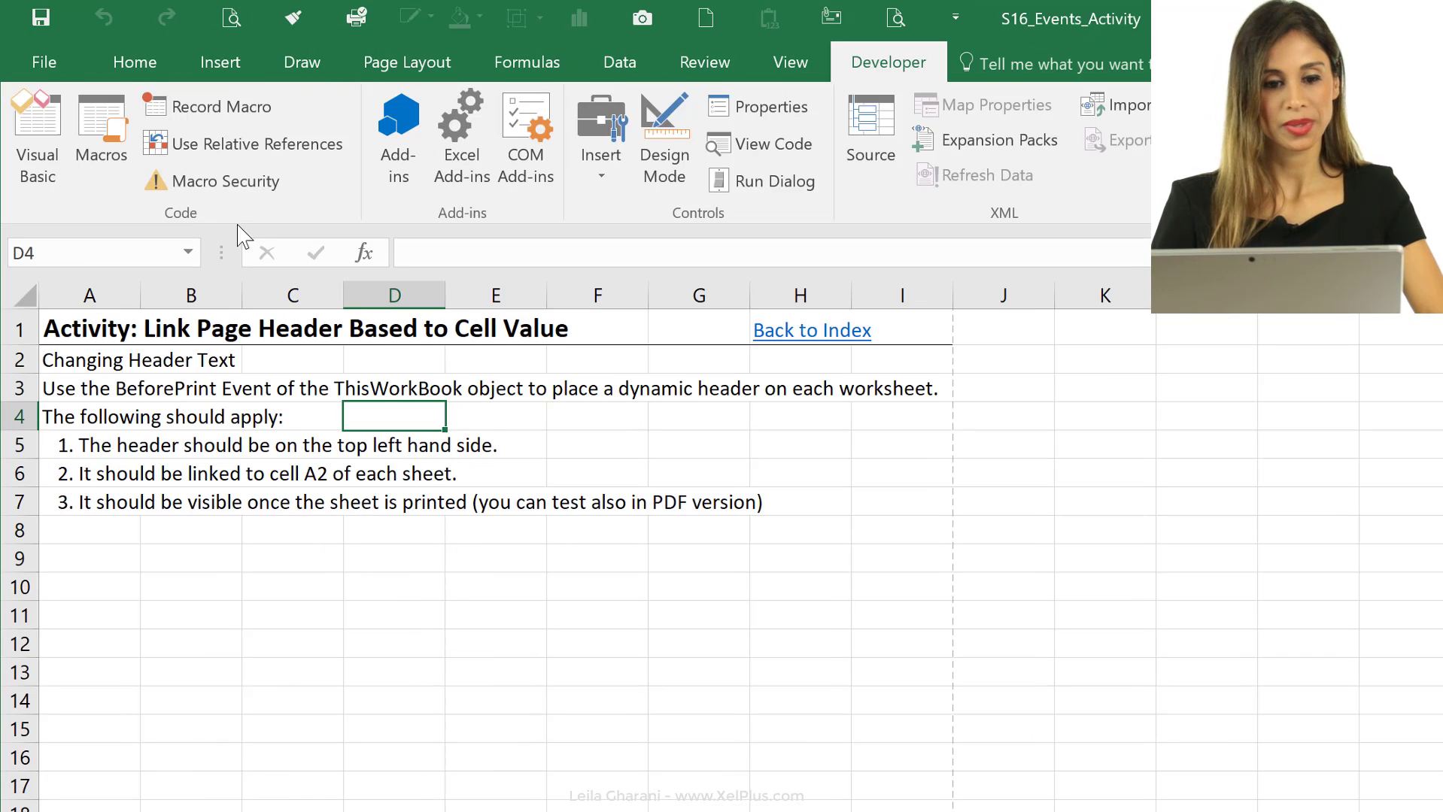
left_click(228, 17)
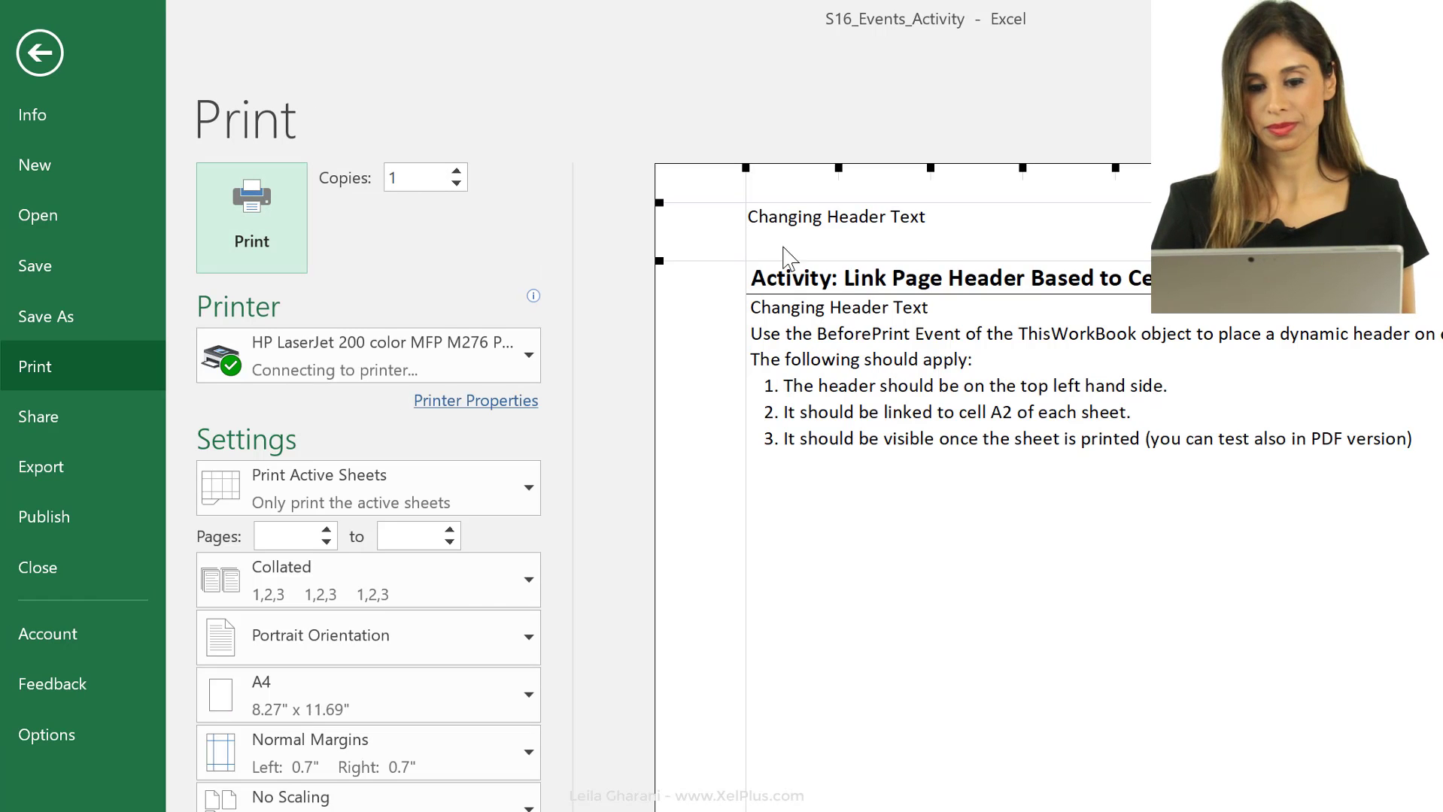
left_click(66, 58)
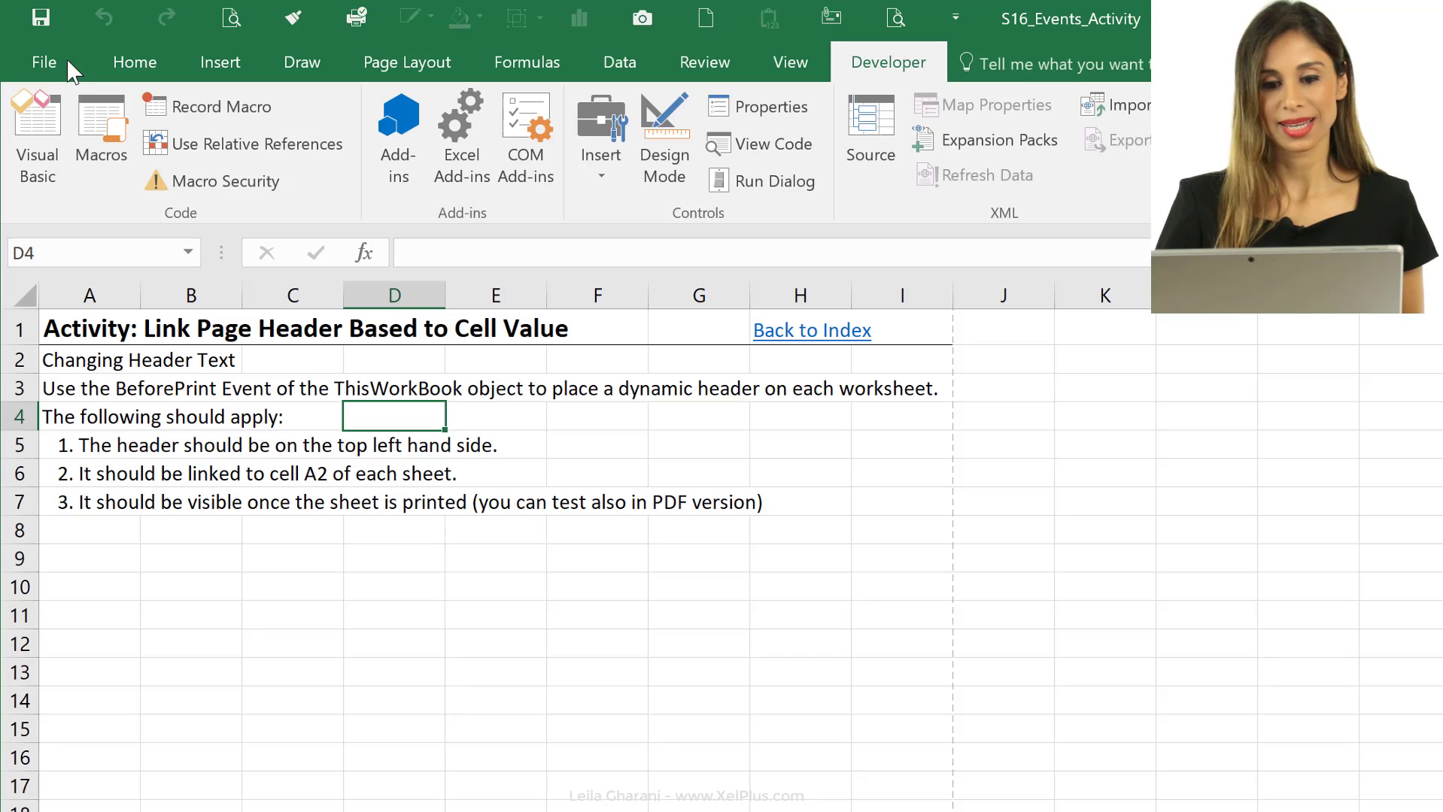
left_click(900, 24)
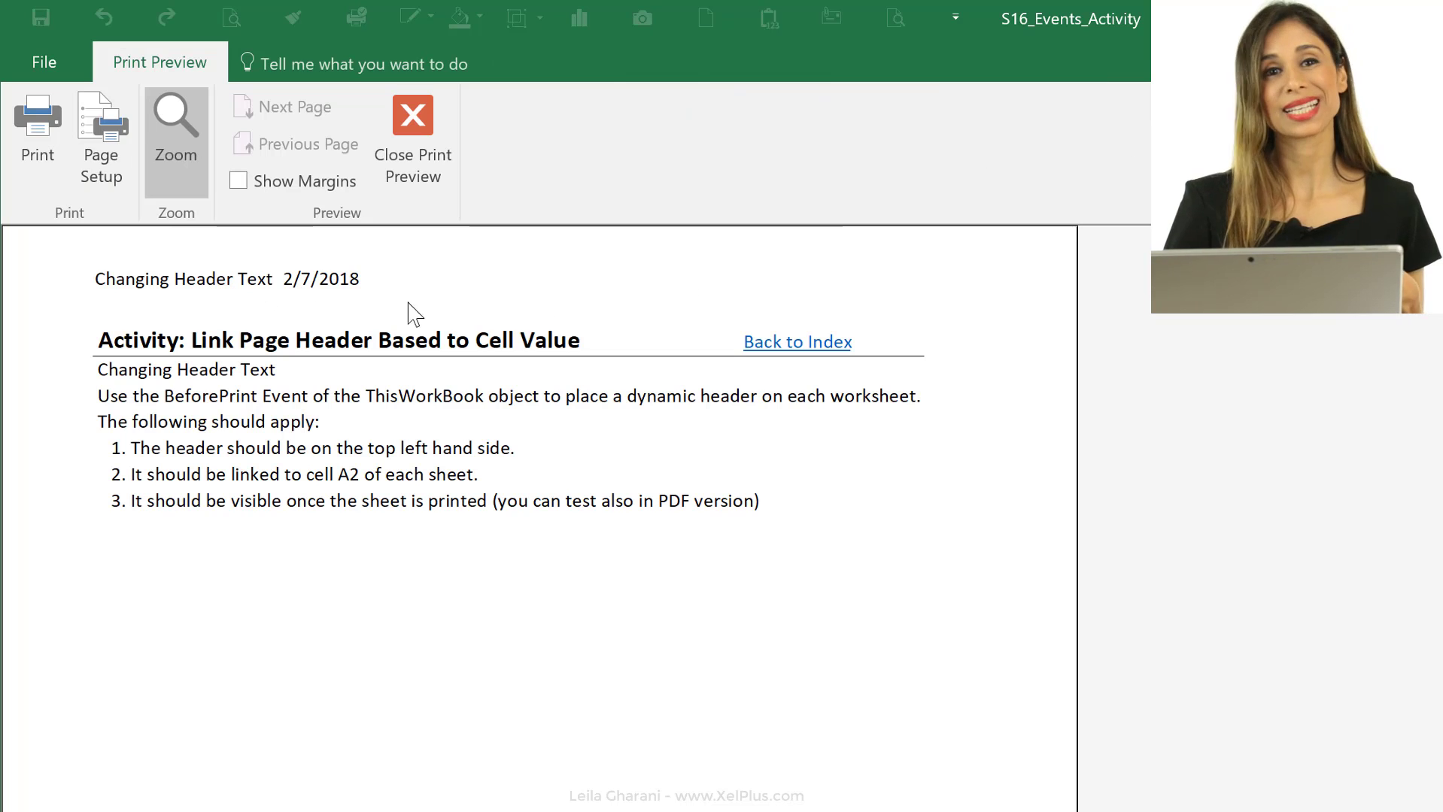
left_click(413, 173)
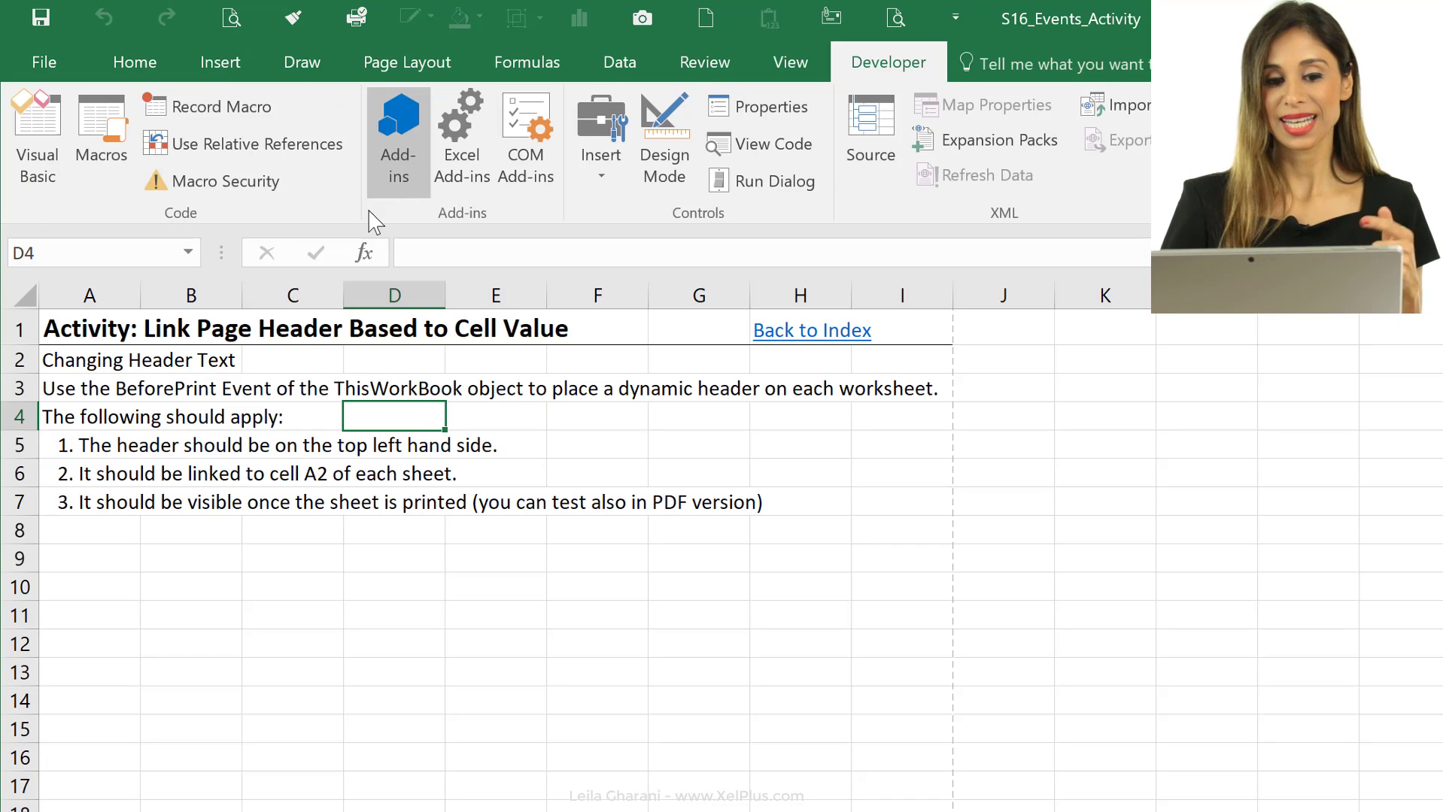
left_click(230, 22)
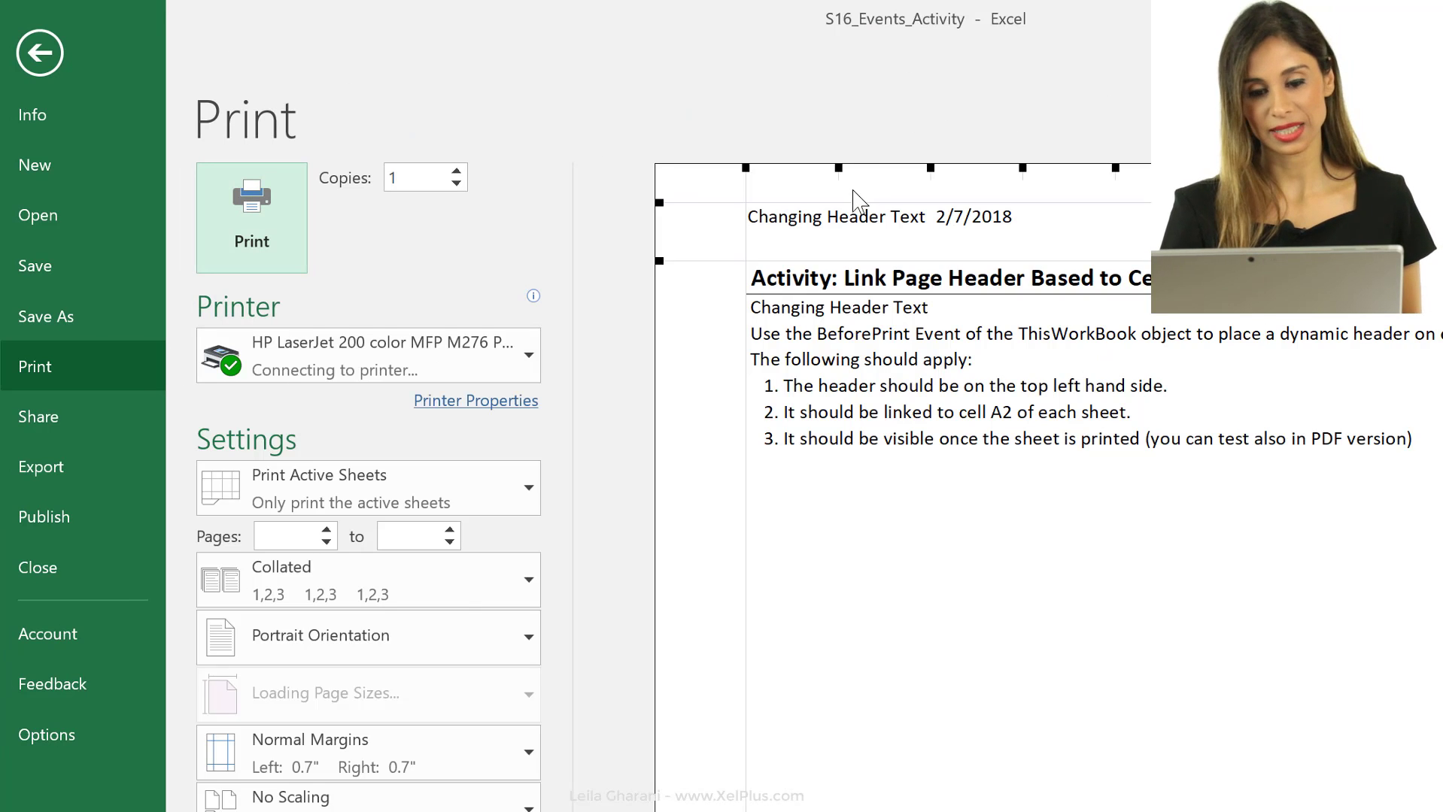
left_click(57, 60)
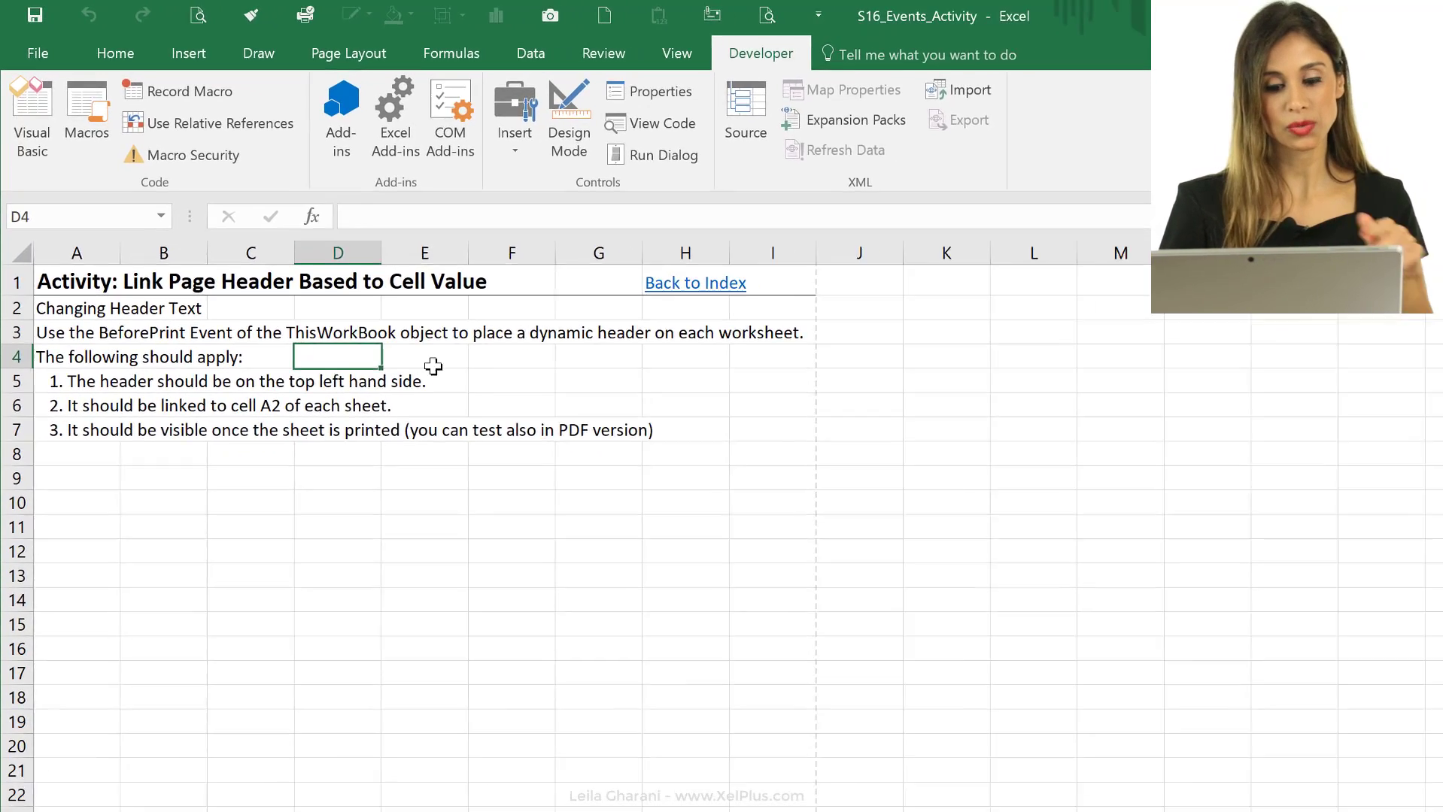
- Group the WS_RefreshPivot, WS_Change and Activity sheets by selecting them together
left_click(611, 801)
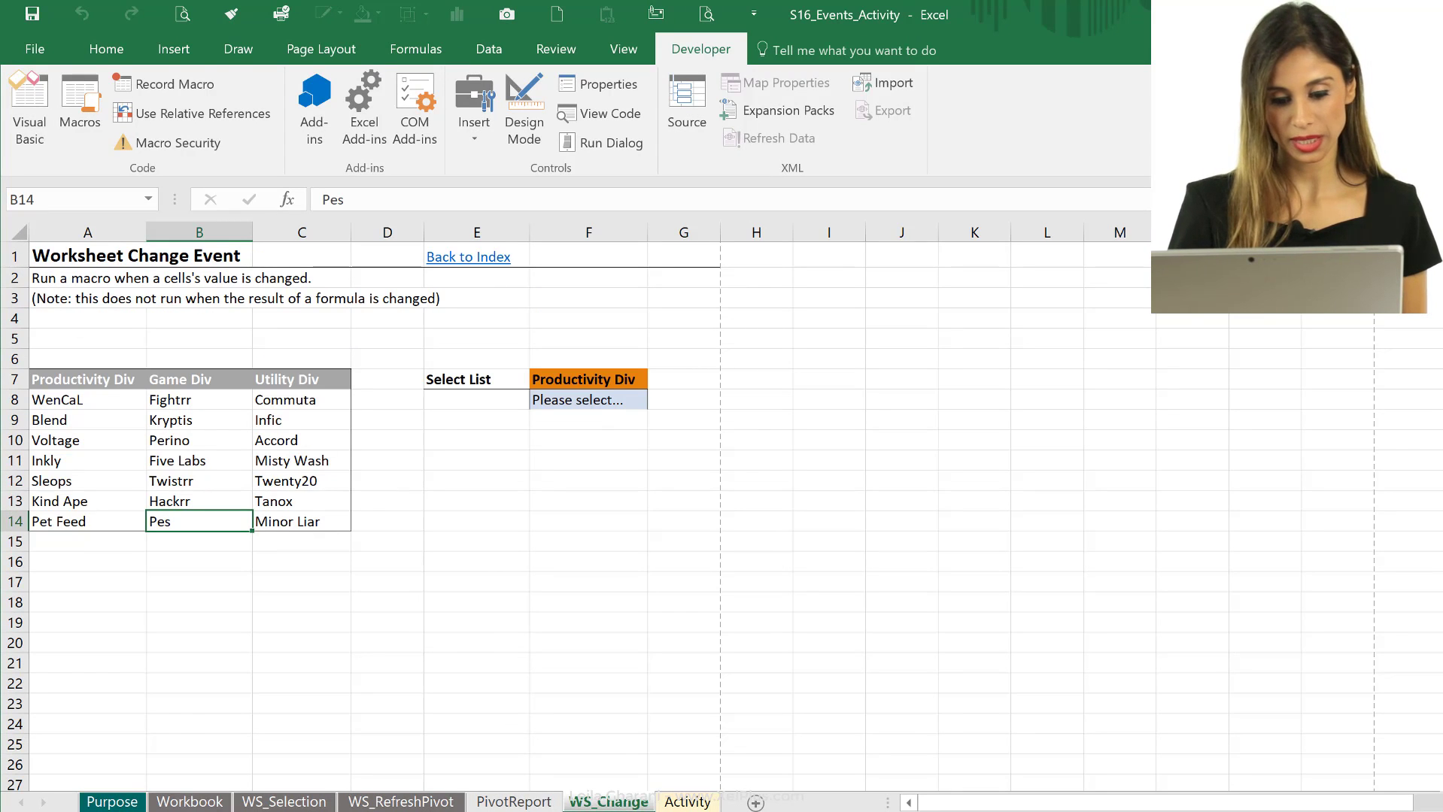
left_click(404, 802)
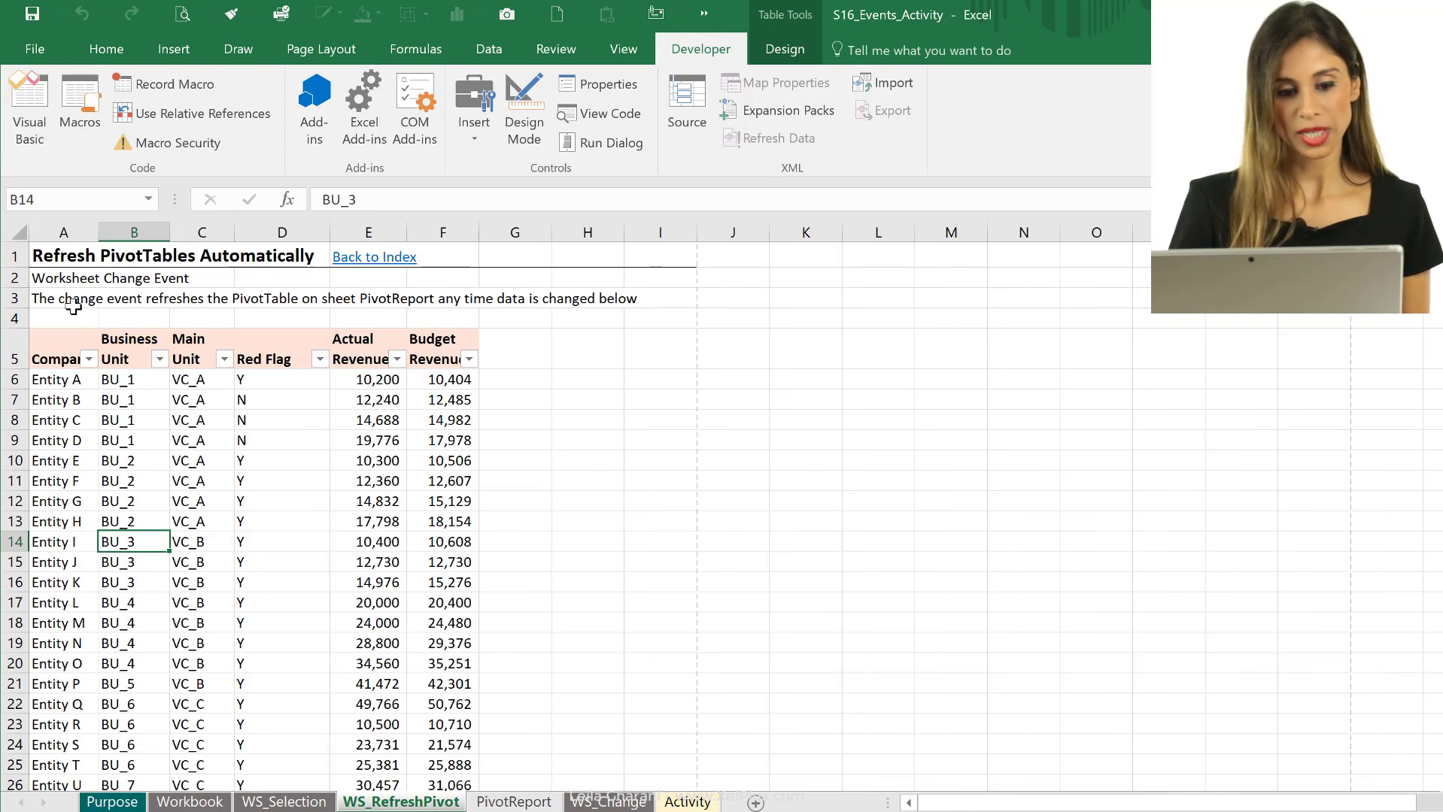
left_click(600, 803, "ctrl")
left_click(684, 803, "ctrl")
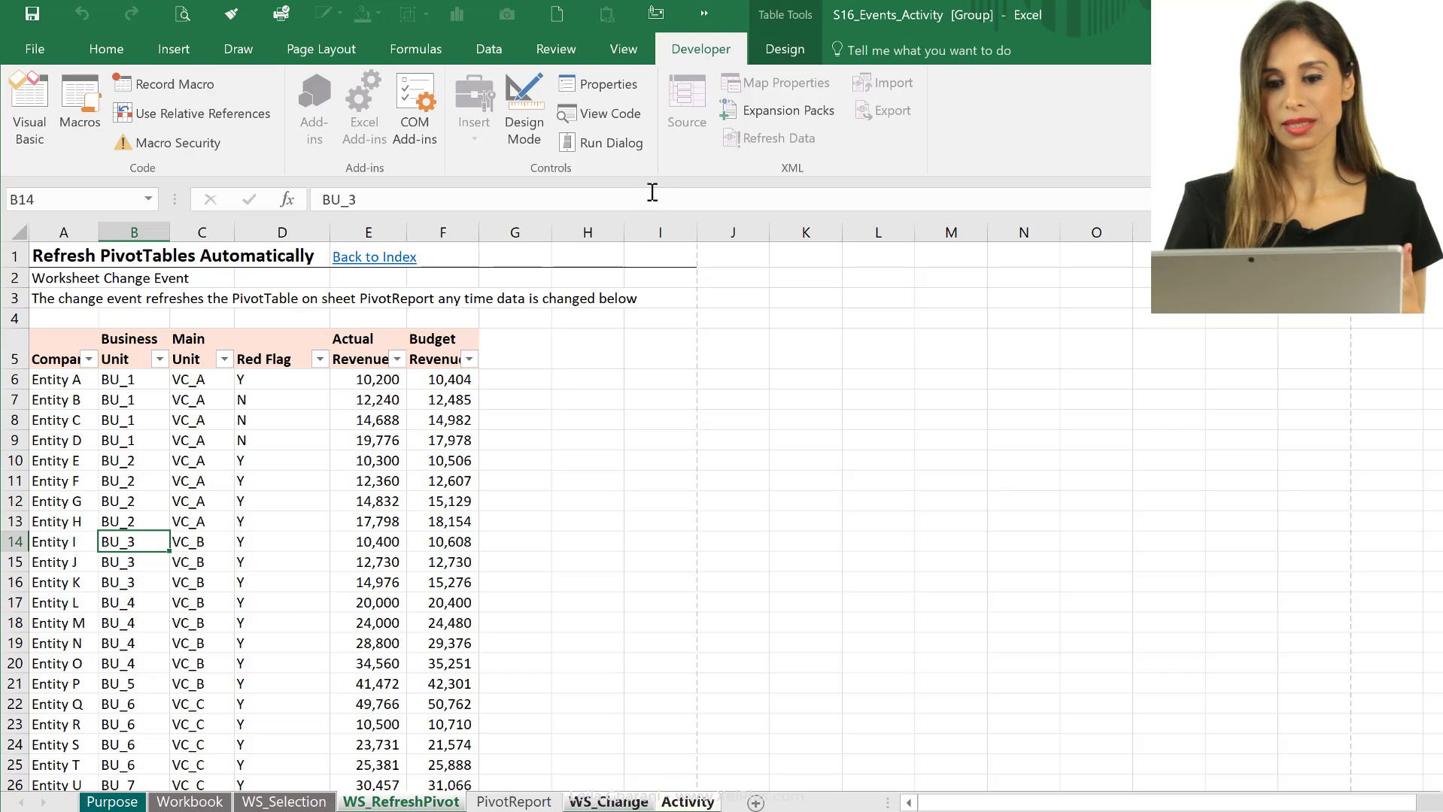
- Check the header on each page of the grouped sheets in the full-screen print preview and close the preview
left_click(703, 13)
left_click(708, 48)
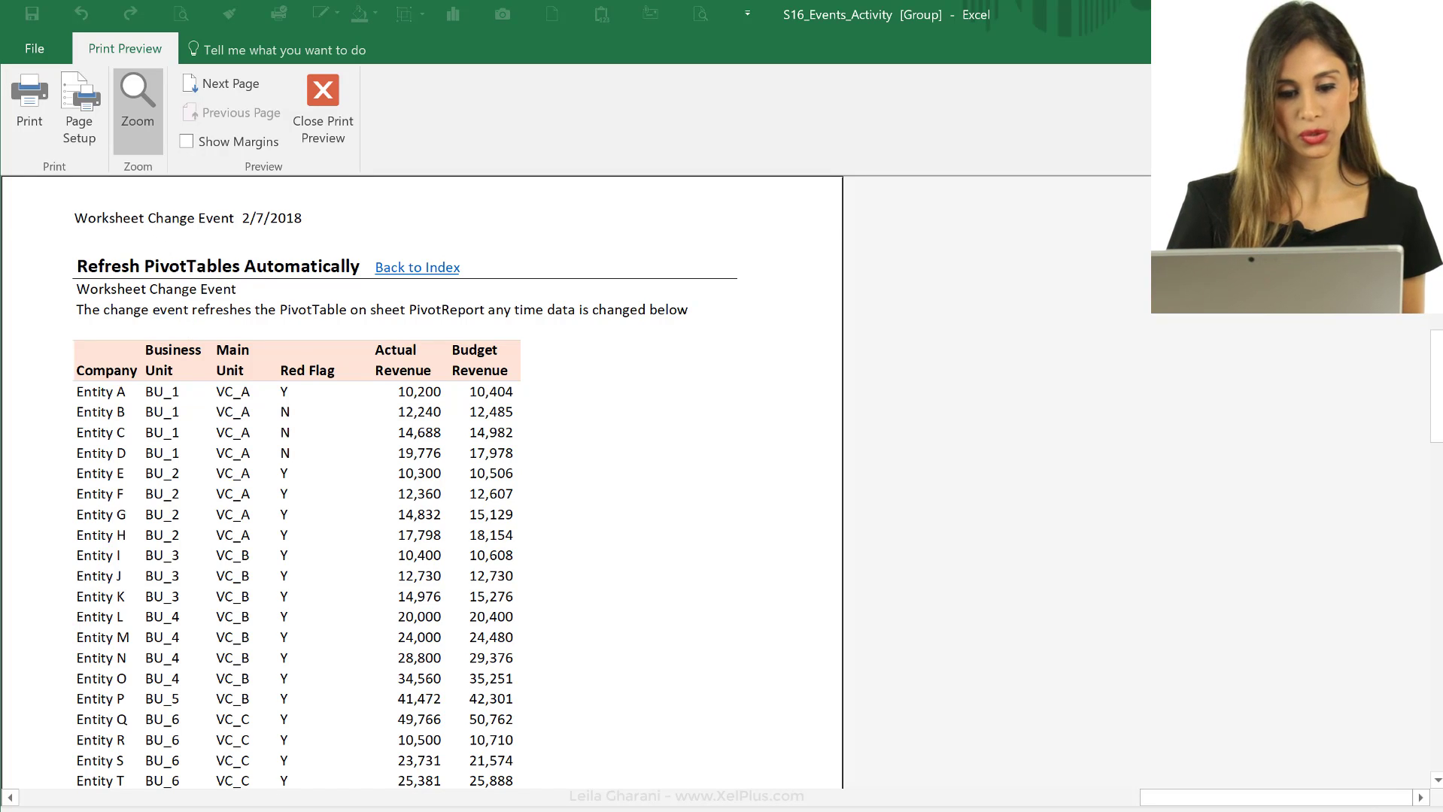
left_click(225, 84)
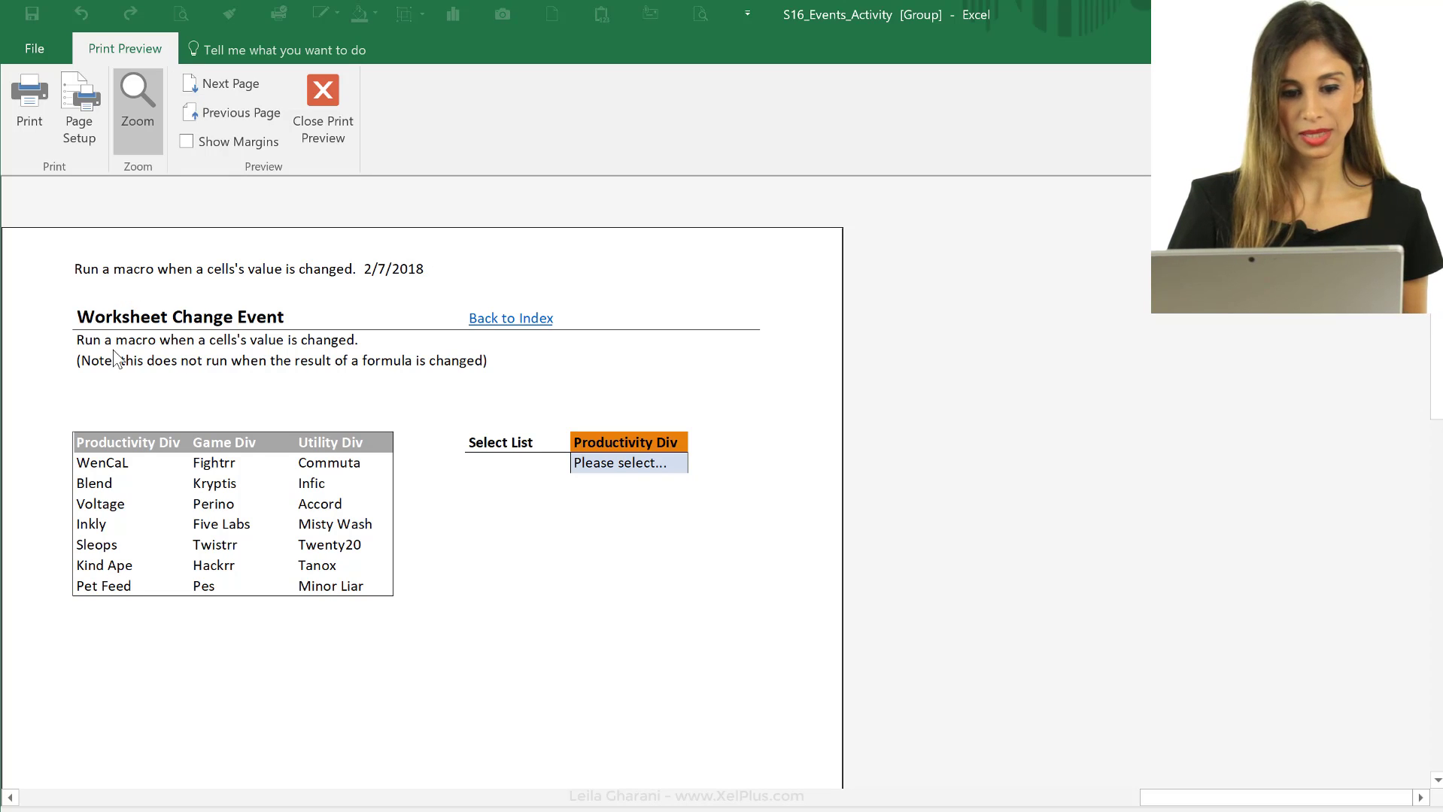
left_click(224, 84)
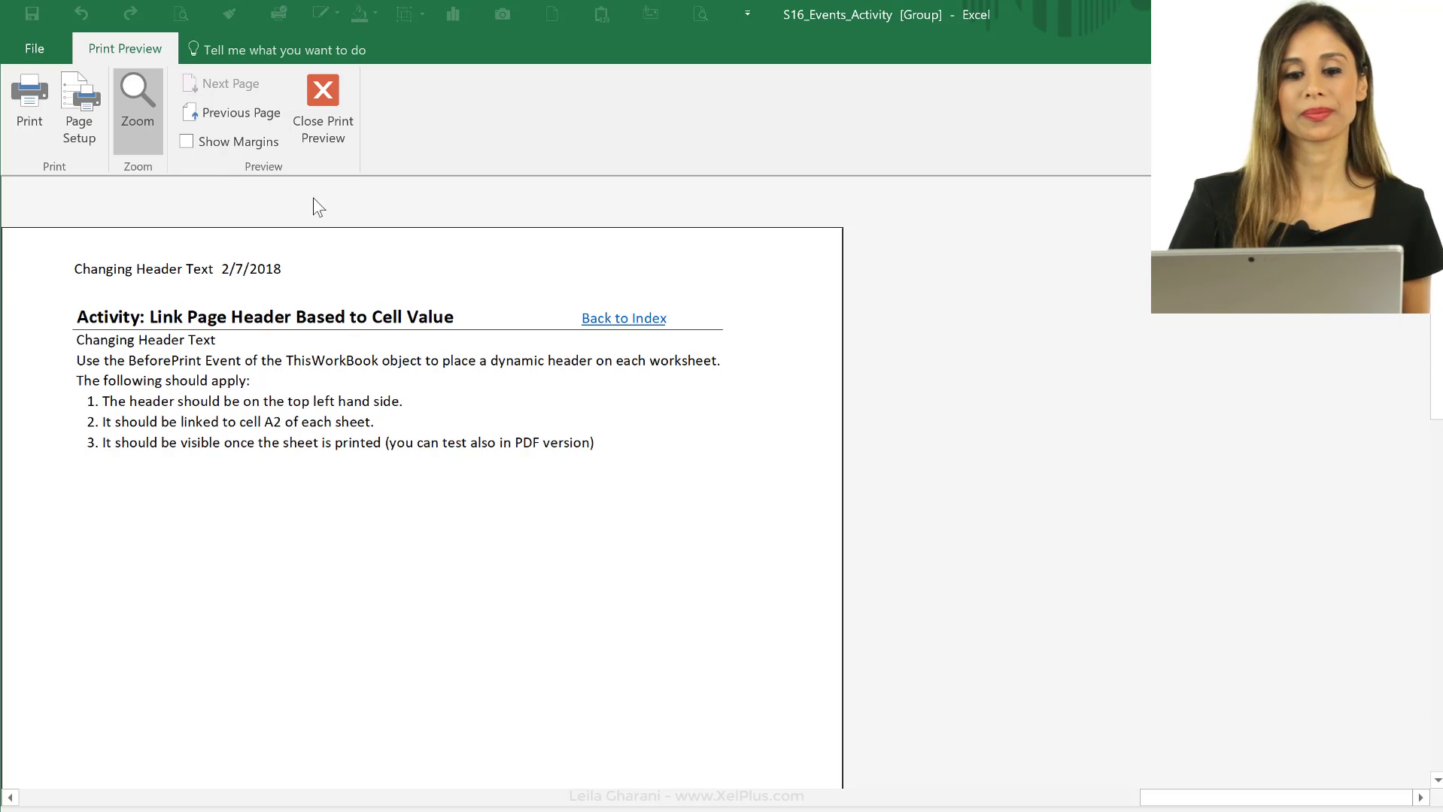
left_click(325, 147)
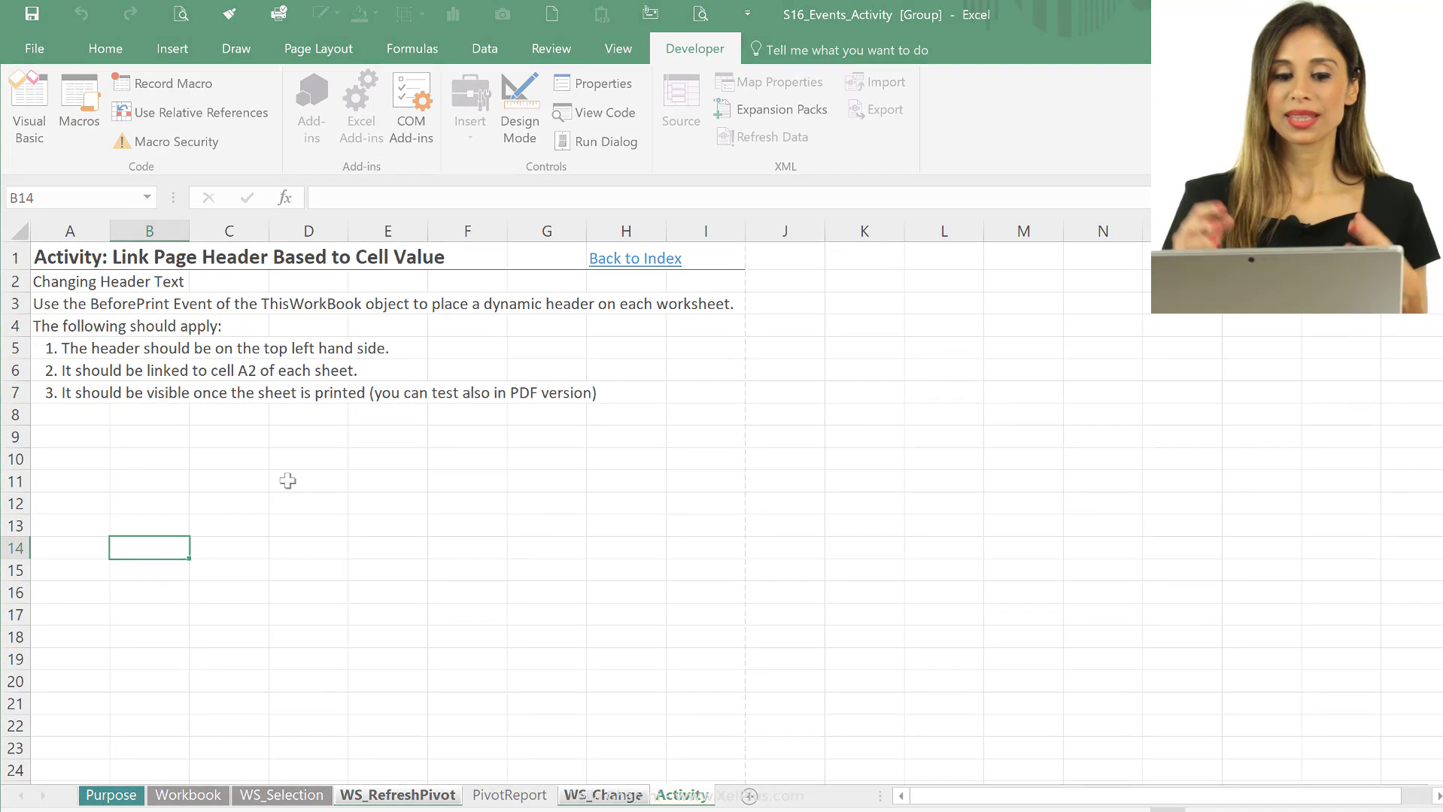